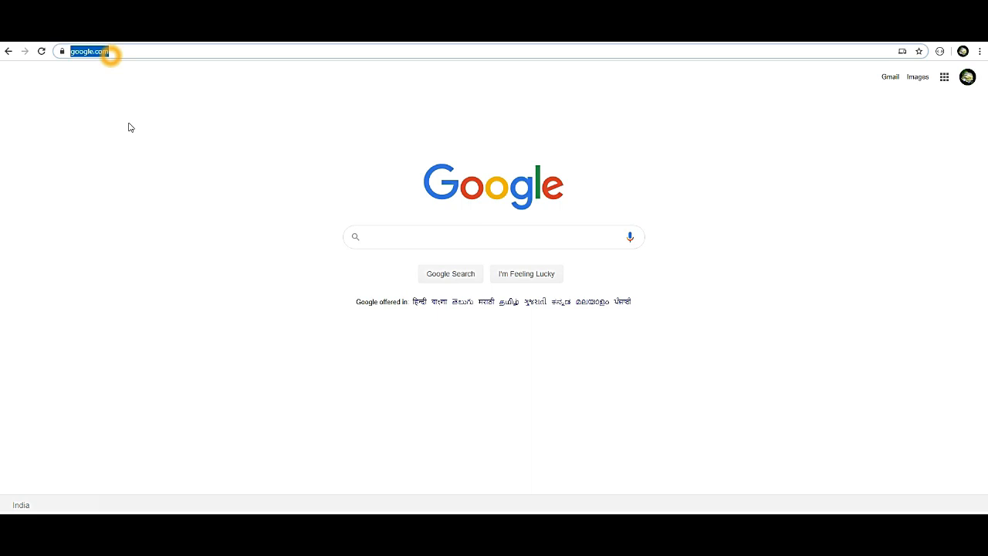
Load wordpress.example.com and run the English installation up to the database details form.
text(word)
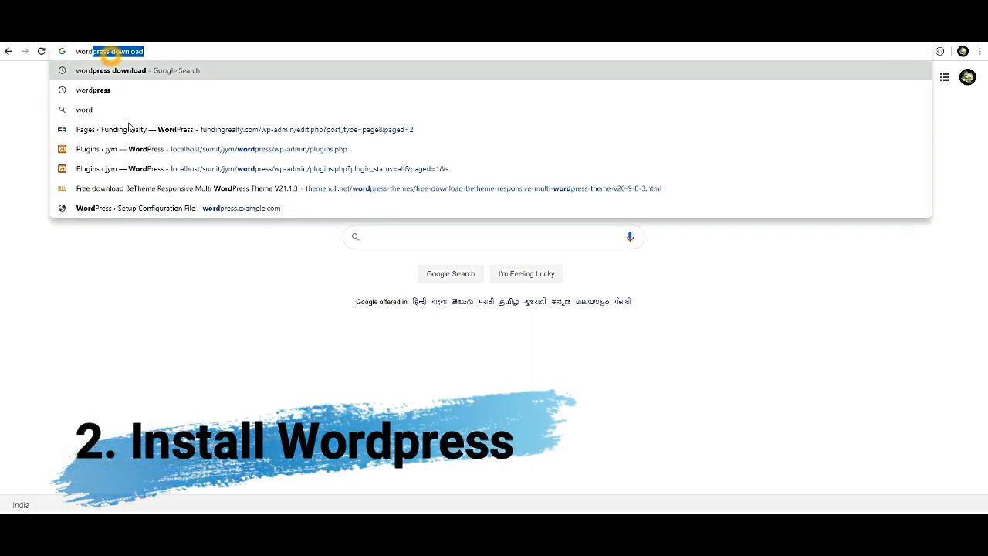
text(press)
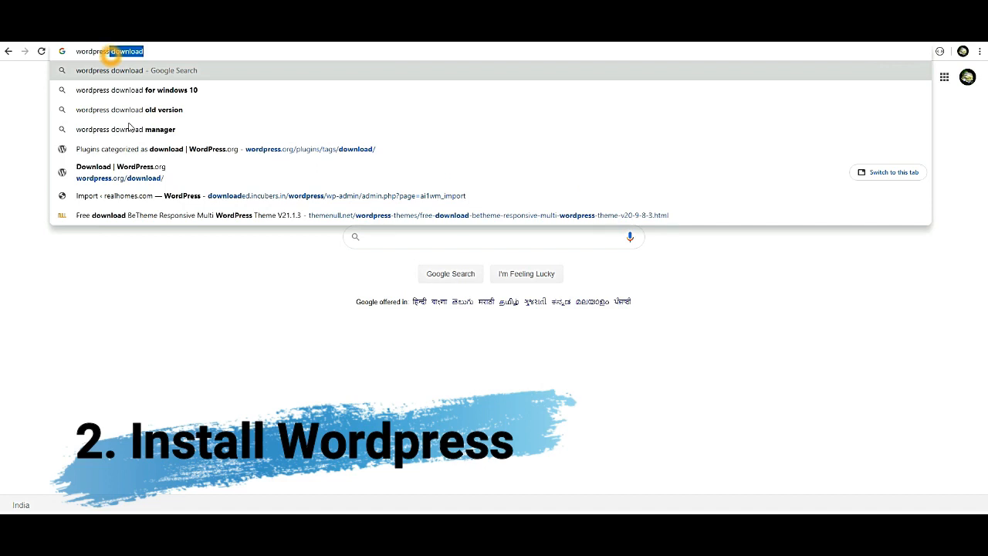
text(.example.com)
key(Return)
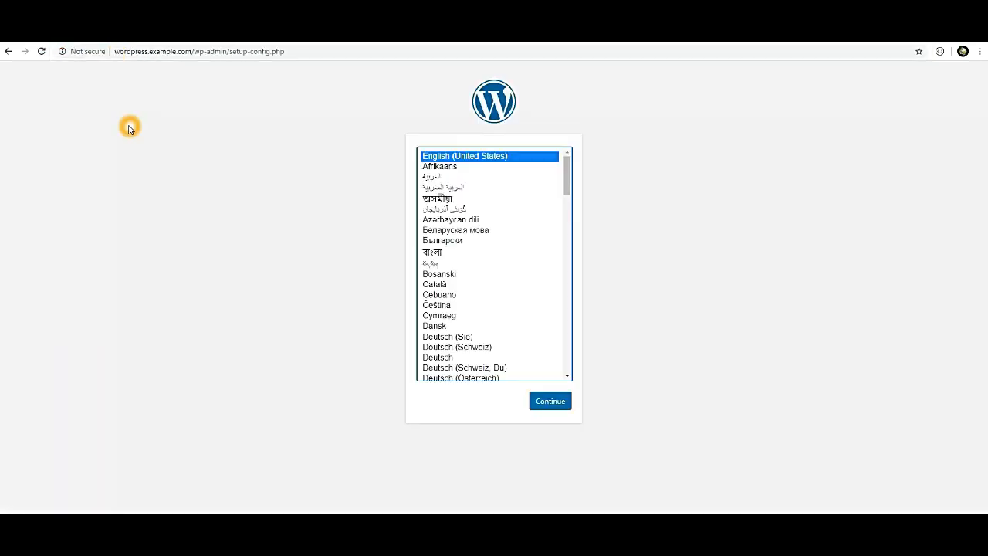
click(548, 401)
click(339, 348)
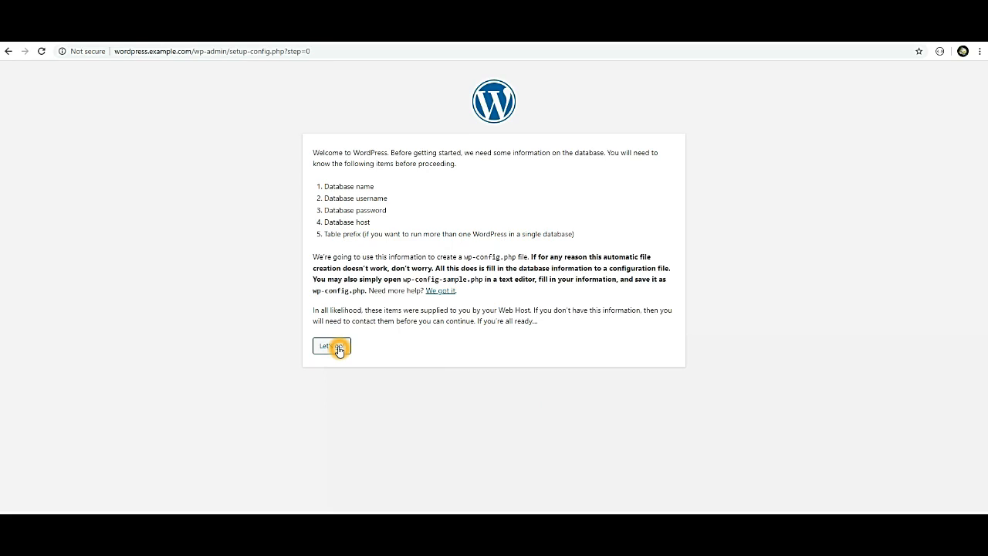
drag(192, 51, 86, 54)
key(ctrl+c)
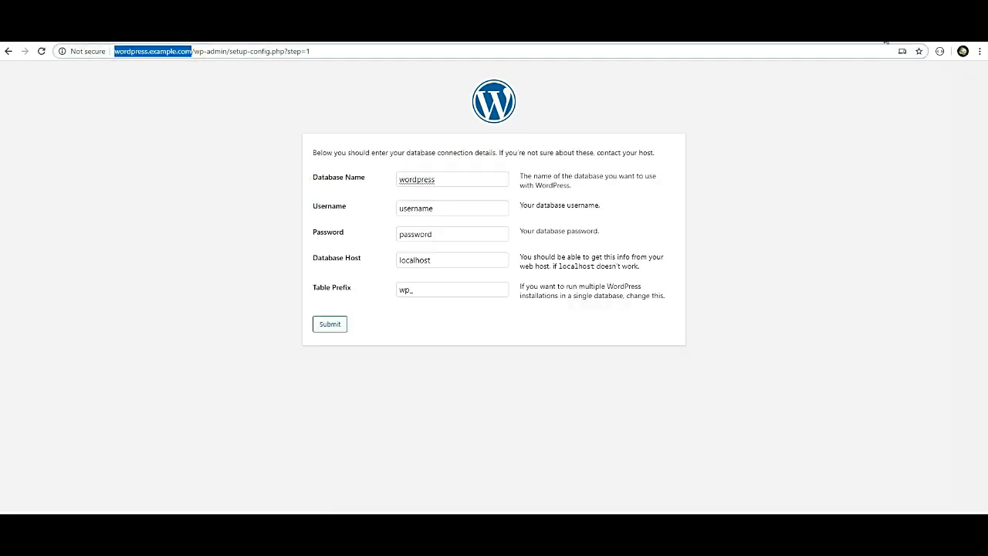
key(ctrl+t)
key(ctrl+v)
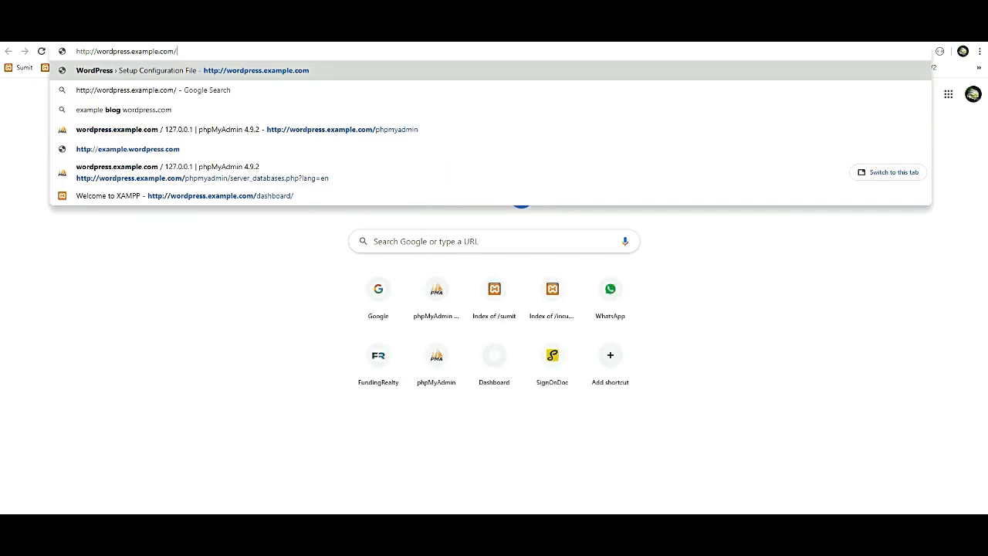
In phpMyAdmin's Databases tab, create a database named wordpress, then return to WordPress setup.
text(ph)
key(Down)
key(Down)
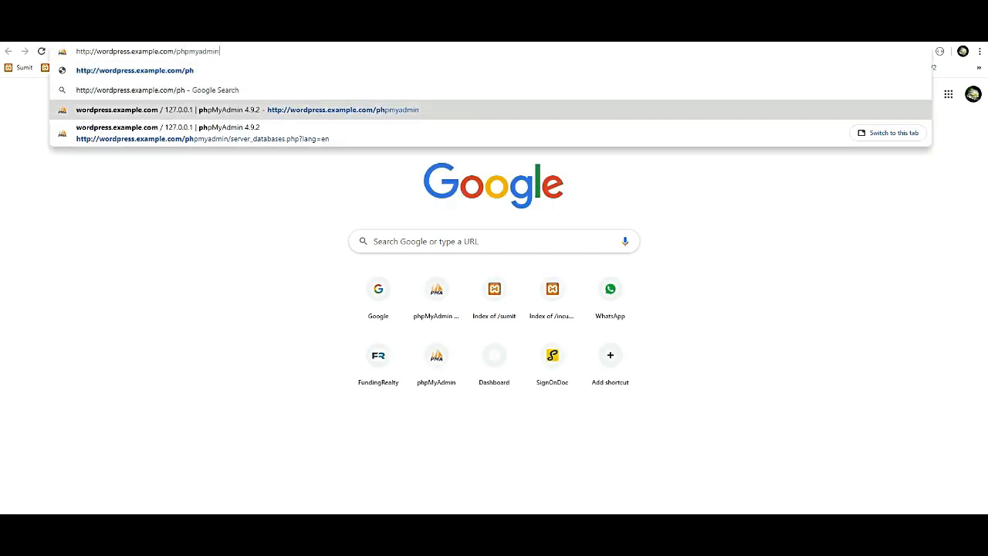
key(Return)
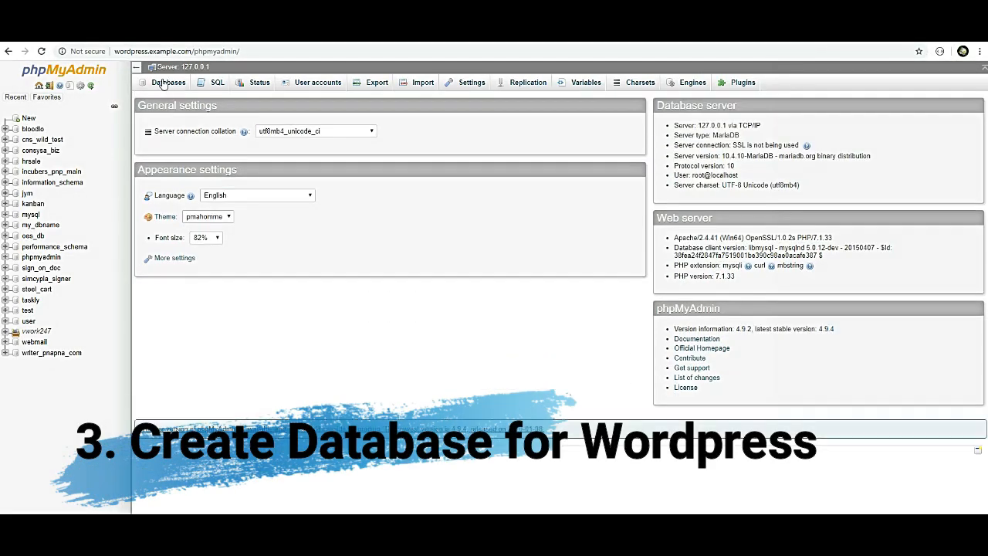
click(167, 82)
double_click(141, 51)
key(ctrl+c)
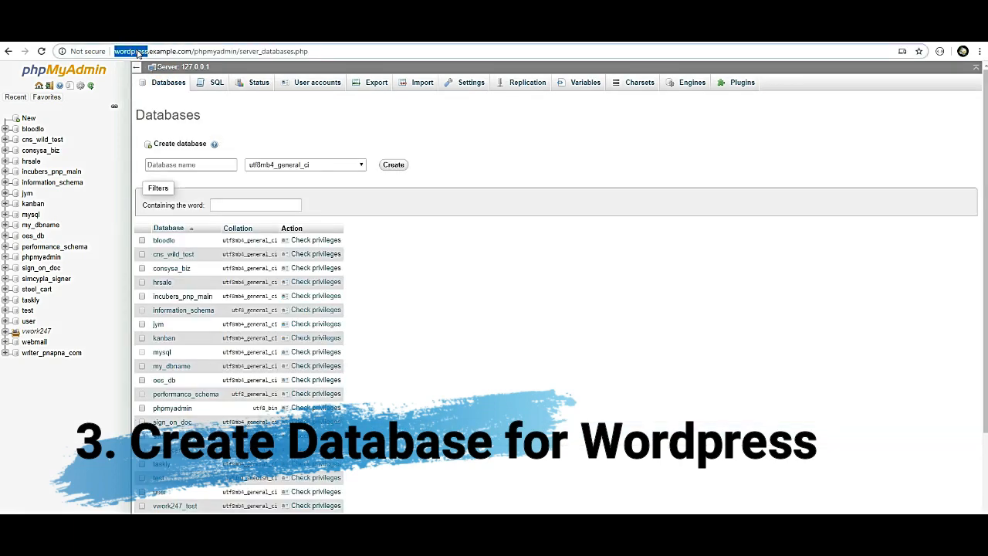
click(187, 160)
key(ctrl+v)
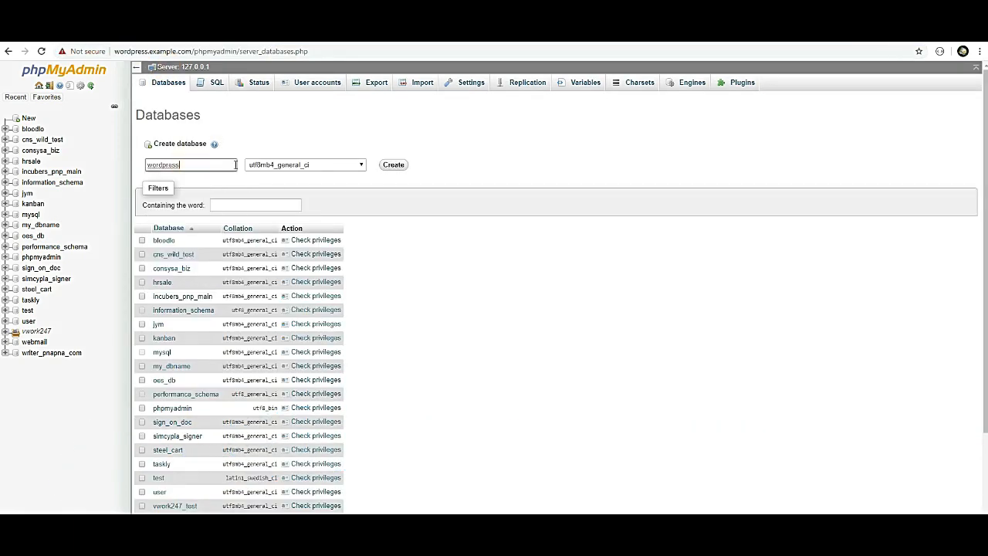
click(395, 167)
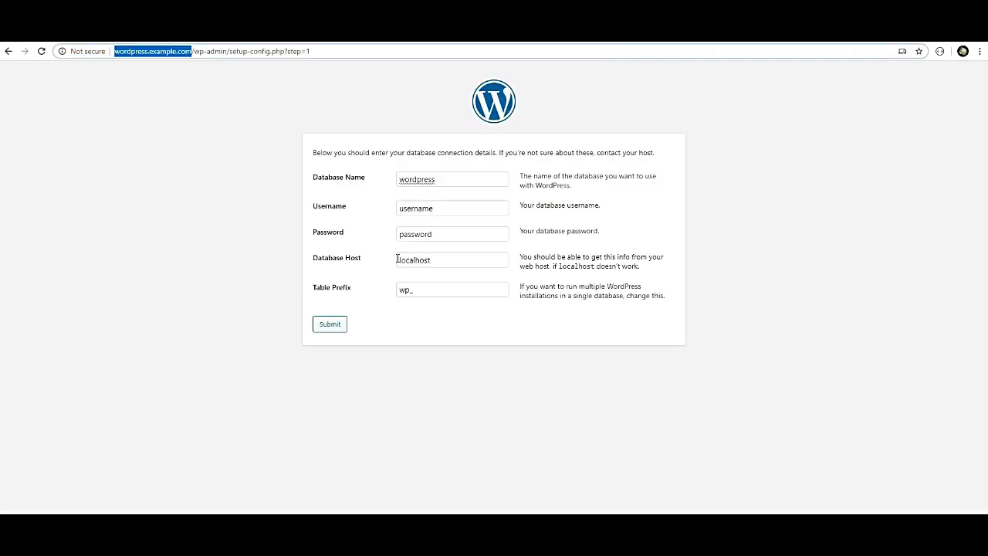
click(448, 180)
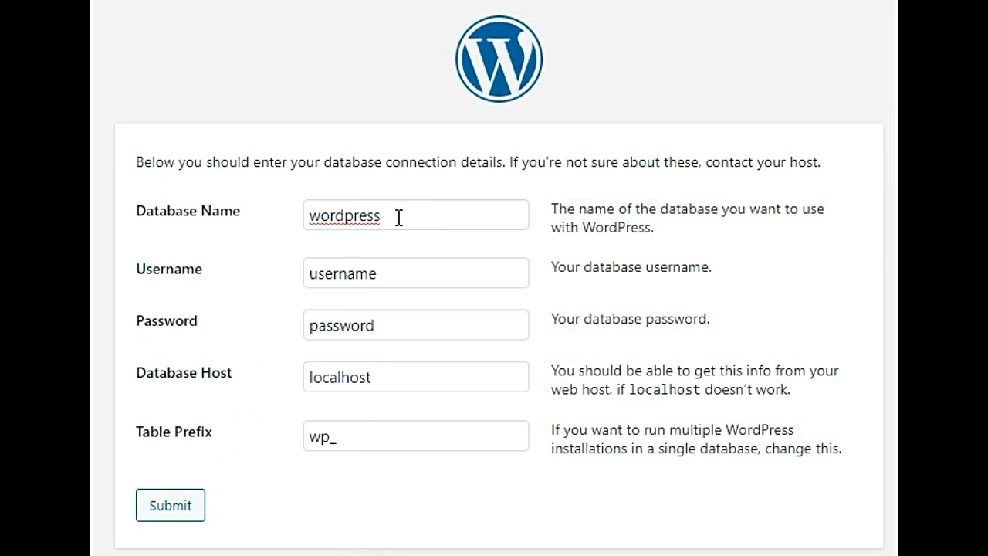
Connect with database user root and an empty password, keep the default host and prefix, and run the installation.
double_click(450, 211)
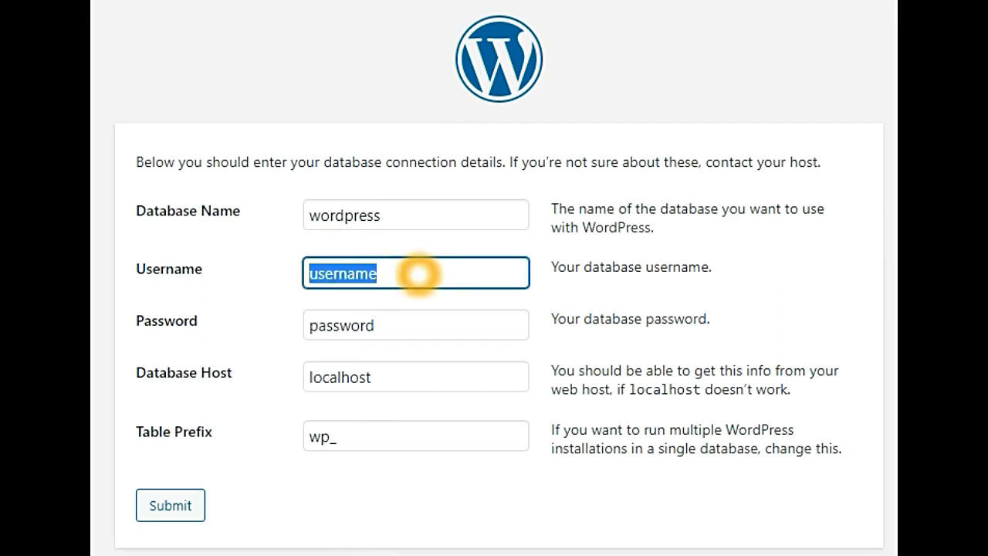
text(root)
key(Tab)
key(BackSpace)
key(Tab)
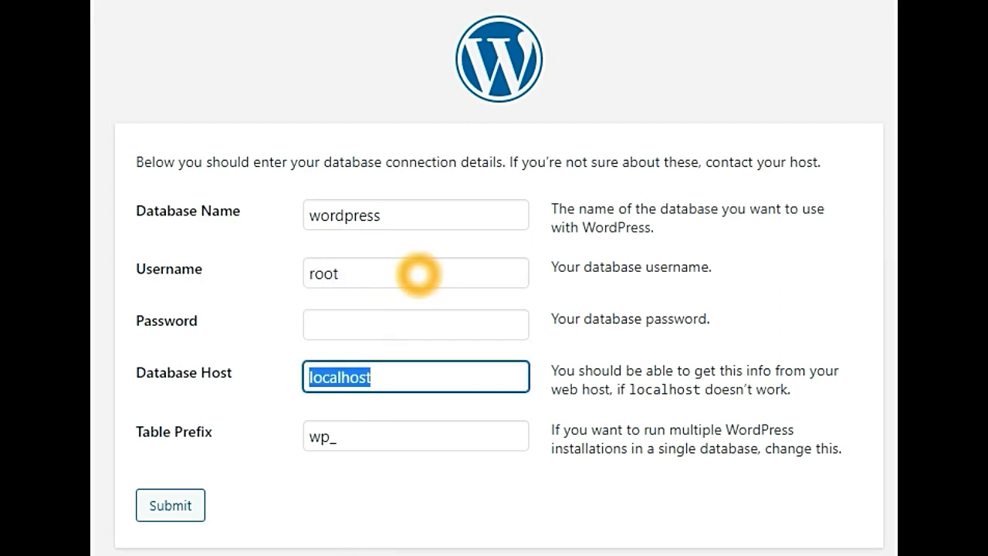
key(Tab)
key(Tab)
key(Return)
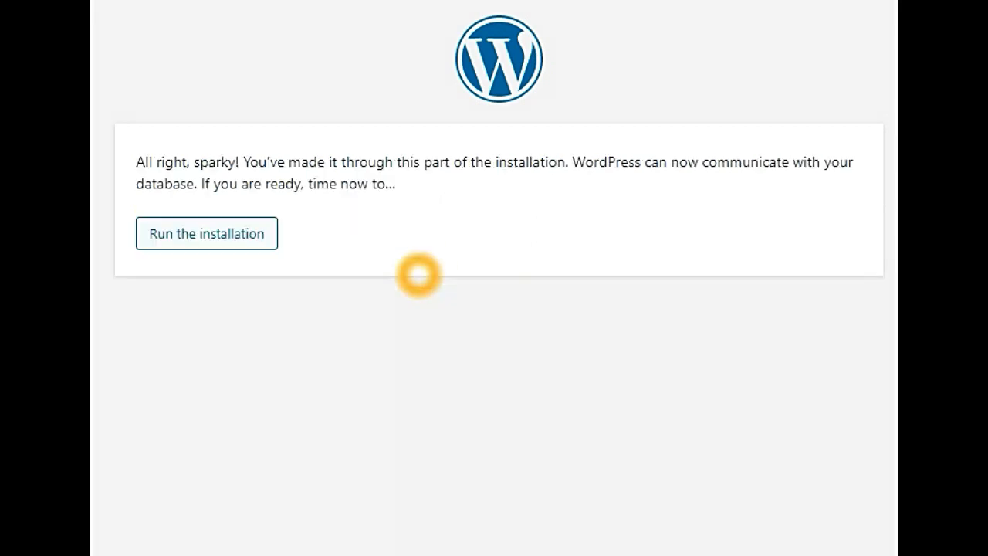
click(216, 236)
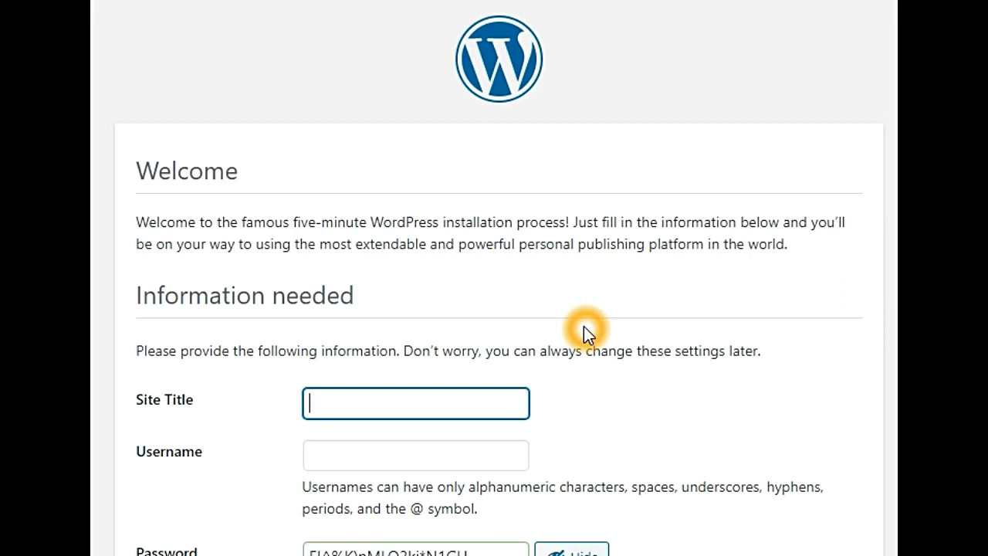
Set site title Testing, admin username wordpress, and a confirmed weak admin password.
text(Testin)
key(Tab)
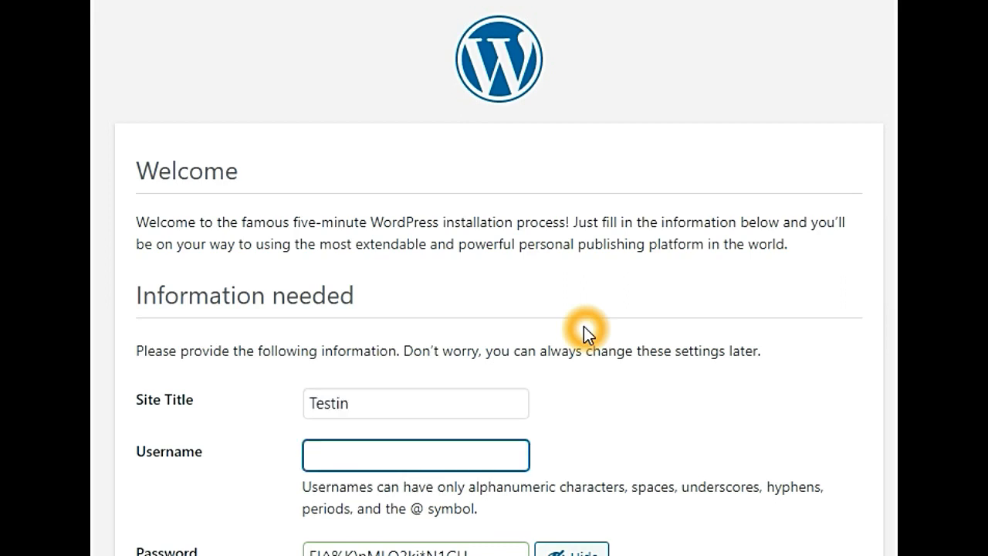
key(shift+Tab)
key(End)
text(g)
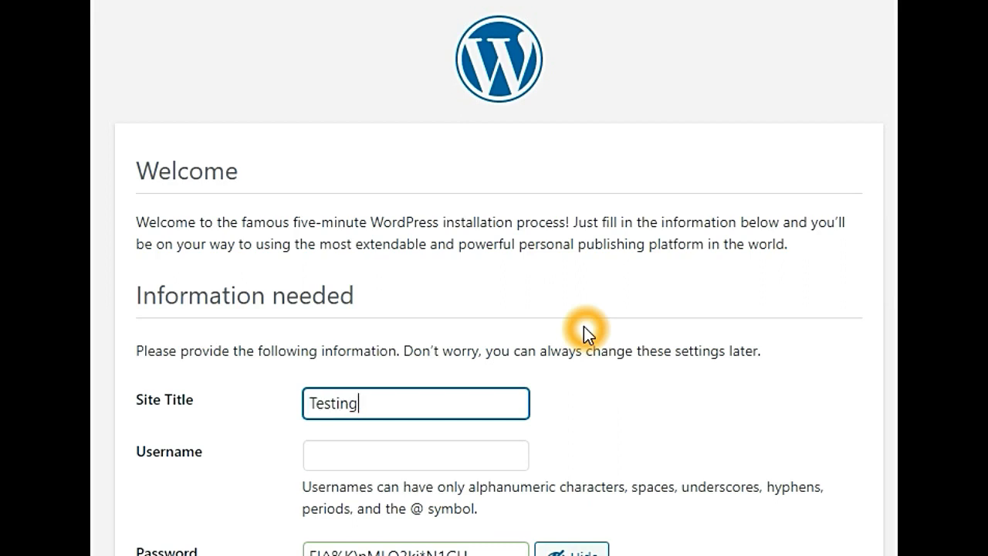
key(Tab)
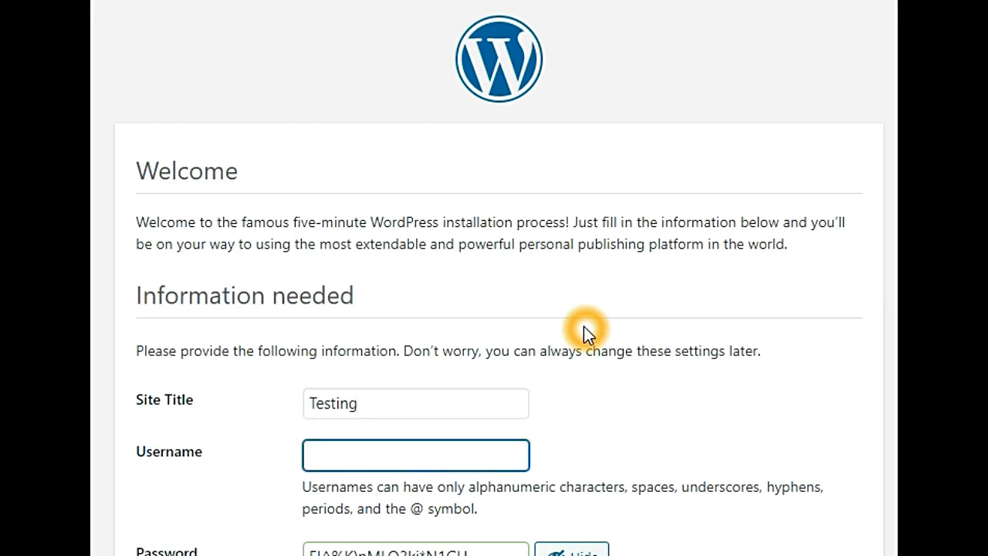
text(root)
text(a)
key(BackSpace)
text(wordpress)
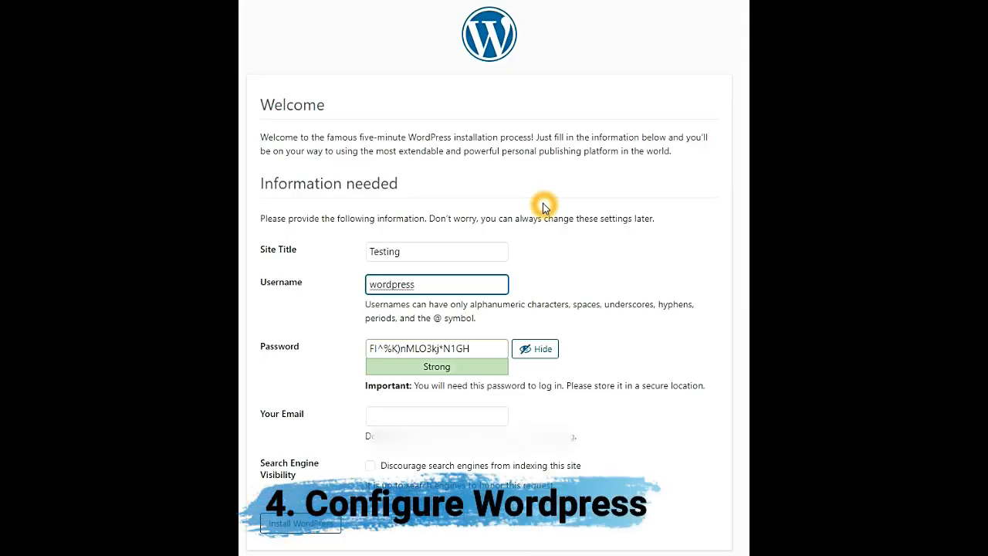
key(Tab)
text(wordpress)
key(Tab)
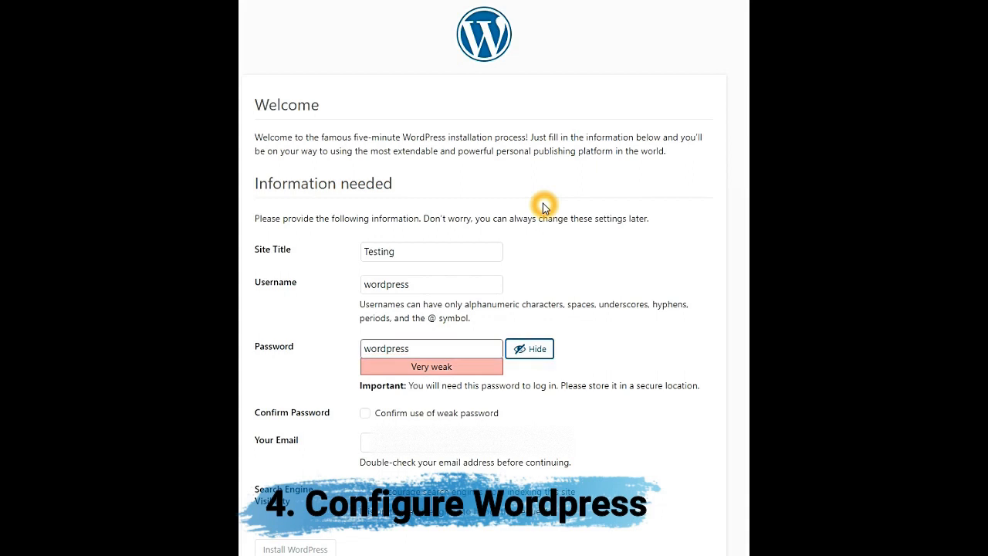
key(Tab)
key(space)
Enter the admin e-mail address, discourage search engine indexing, and install WordPress.
key(Tab)
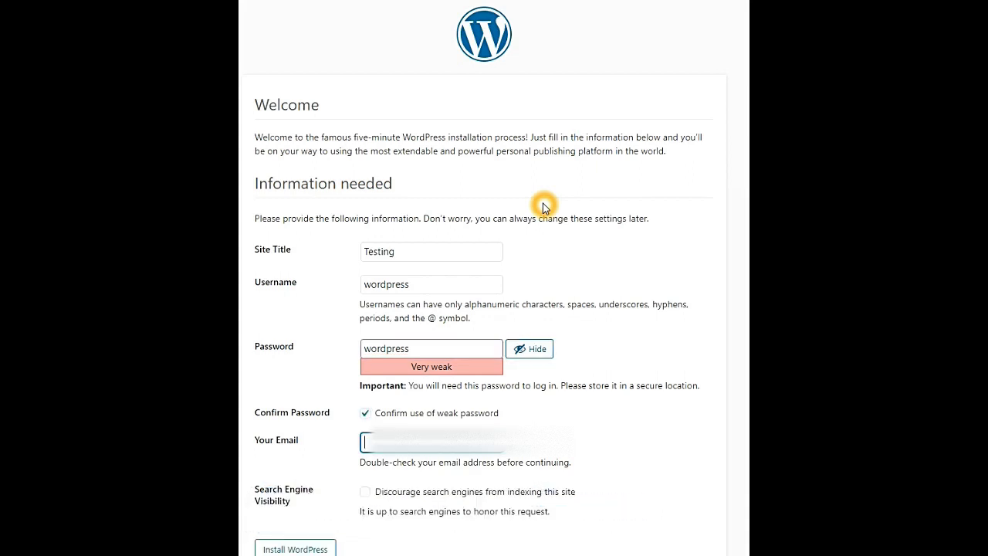
text(in)
key(BackSpace)
key(BackSpace)
text(su)
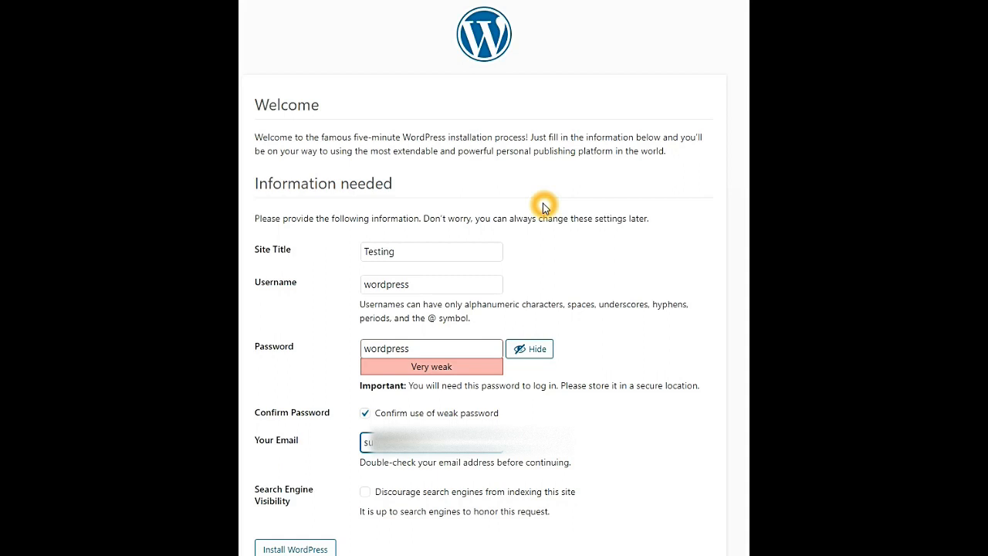
text(@)
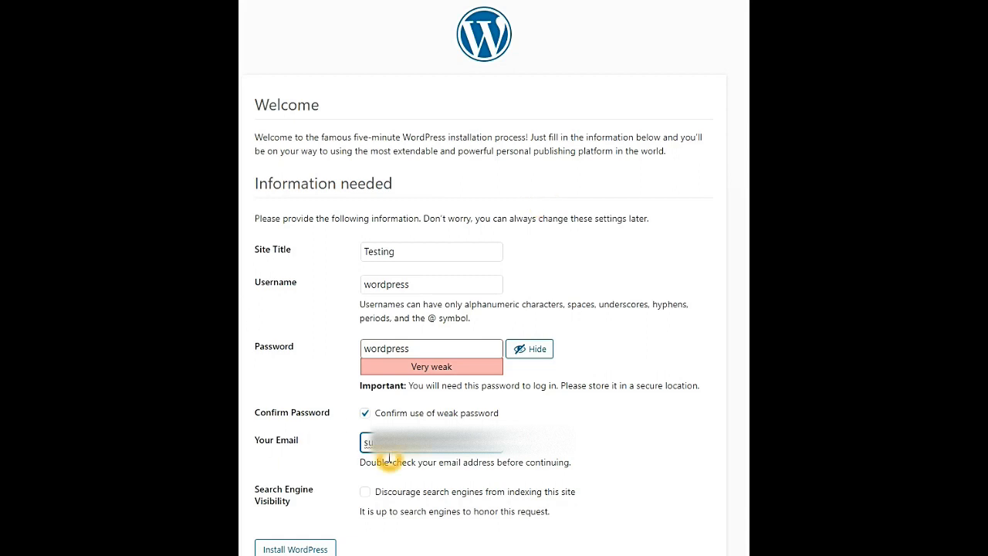
click(364, 492)
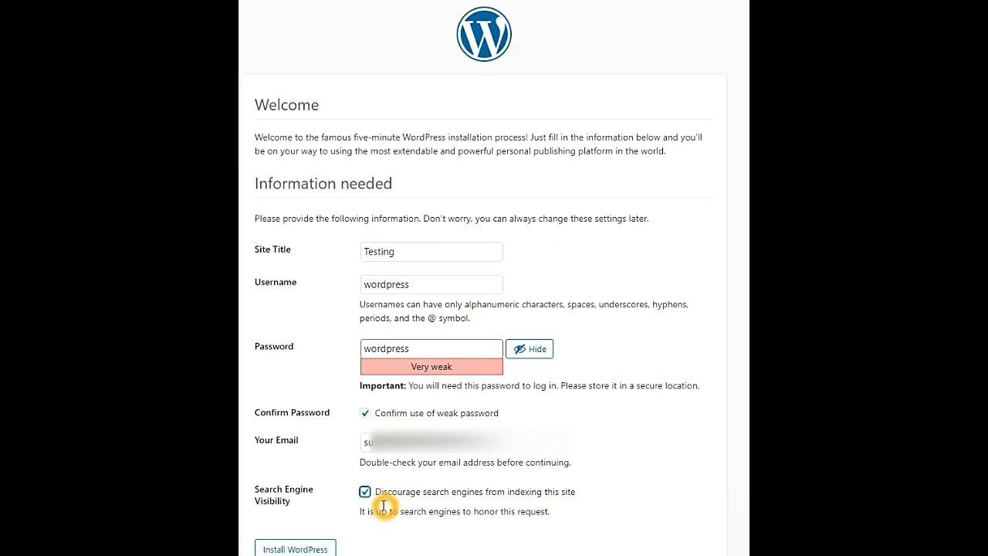
click(291, 545)
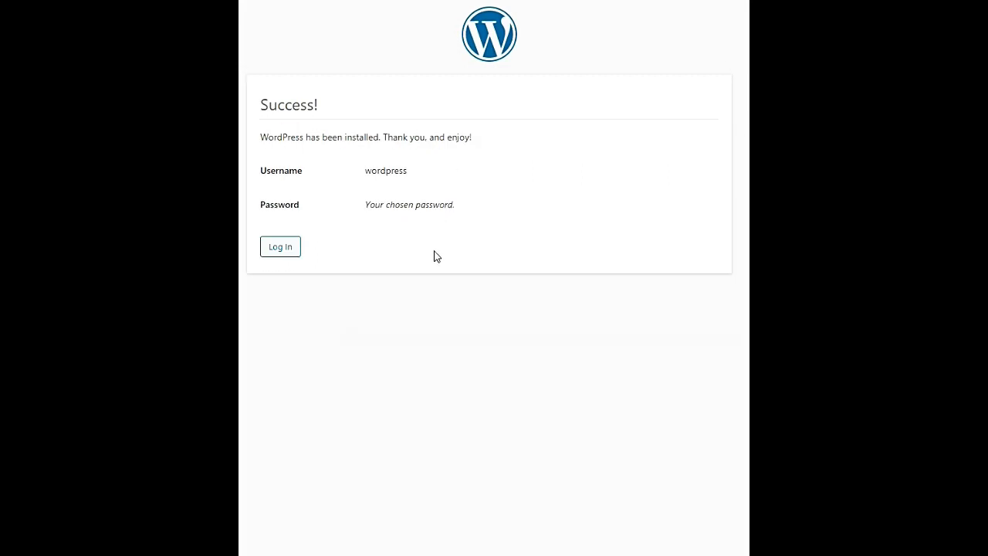
Log in with the saved admin credentials and look over the admin Dashboard.
click(281, 247)
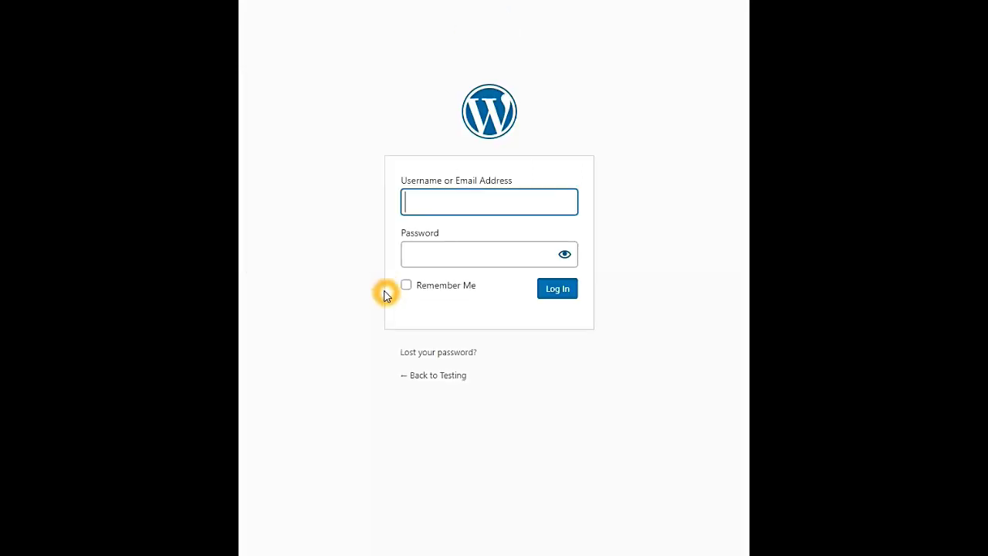
click(430, 203)
click(430, 236)
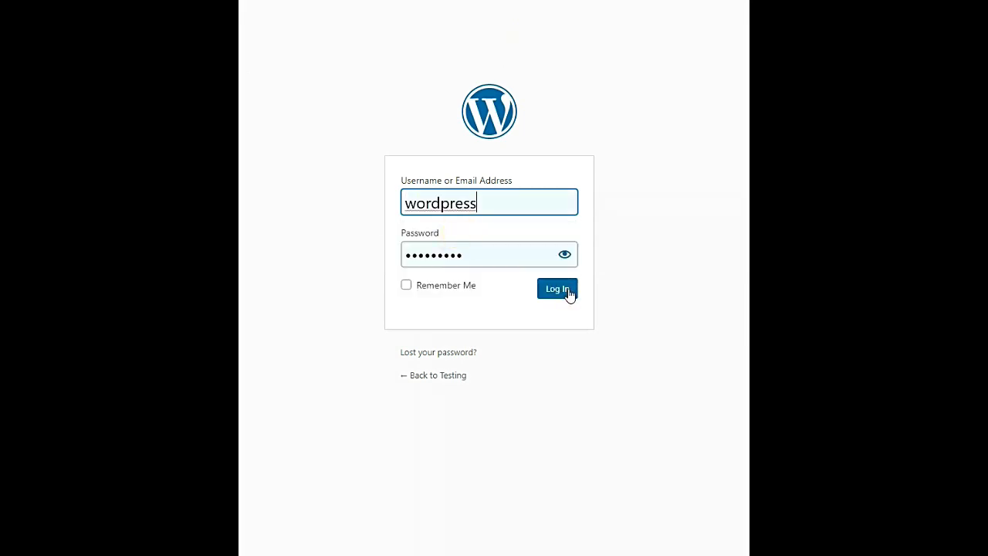
click(570, 294)
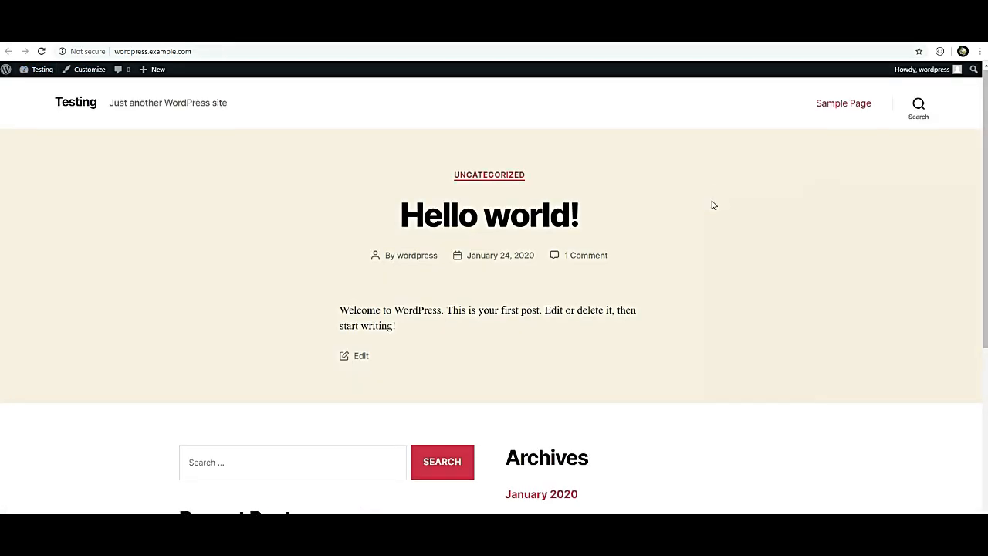
scroll(711, 203, down, 2)
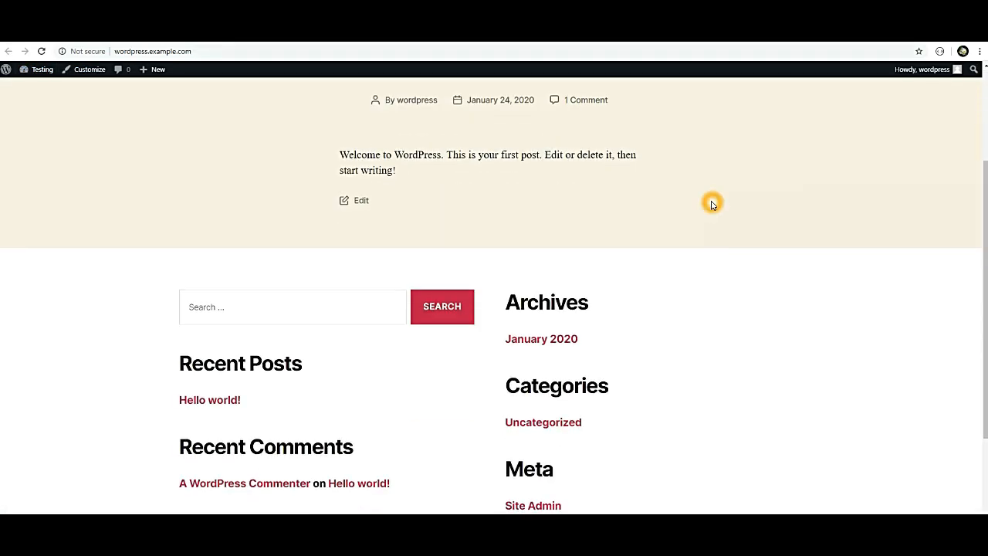
scroll(712, 203, down, 2)
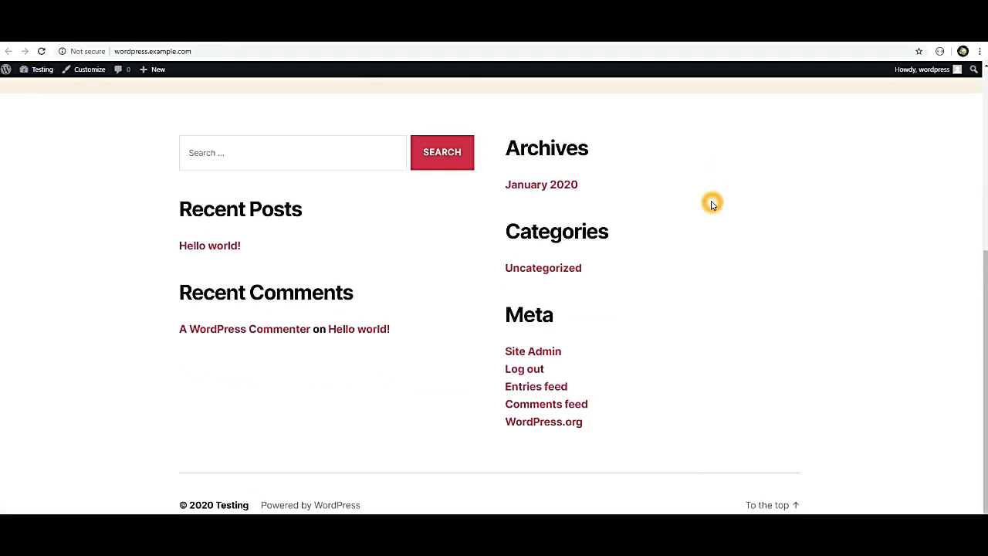
scroll(711, 203, up, 4)
scroll(712, 203, down, 4)
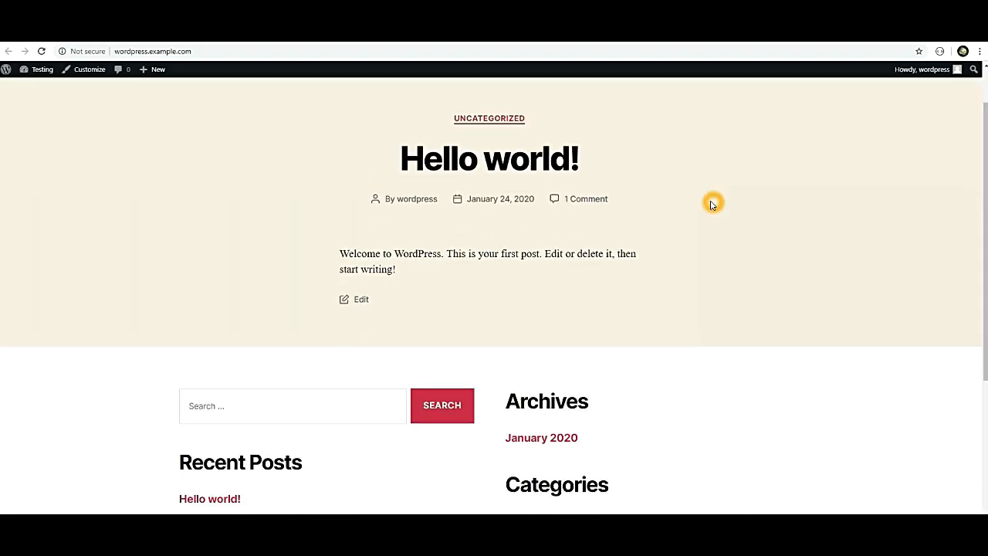
scroll(712, 203, up, 4)
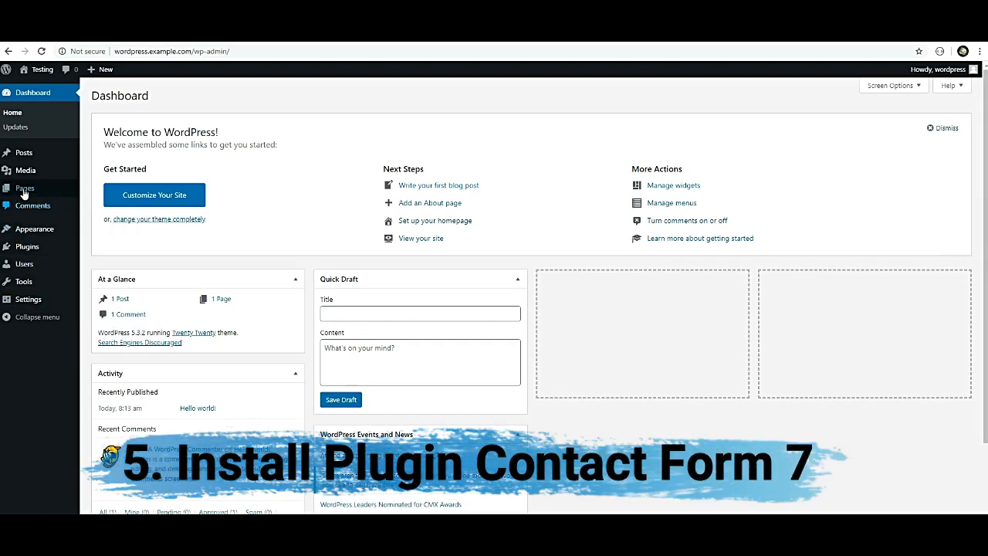
Search Add New Plugins for 'contact form', then install and activate Contact Form 7.
click(31, 251)
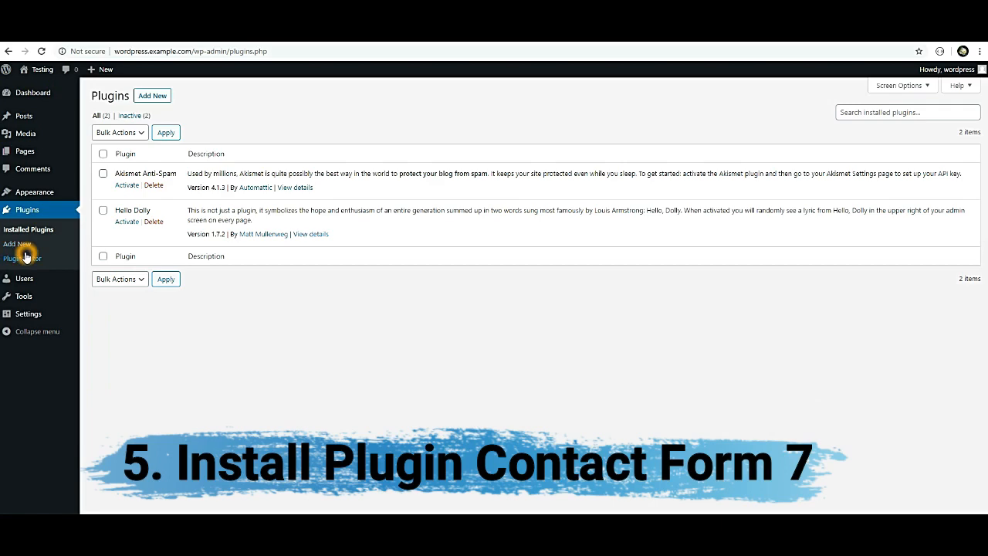
click(166, 96)
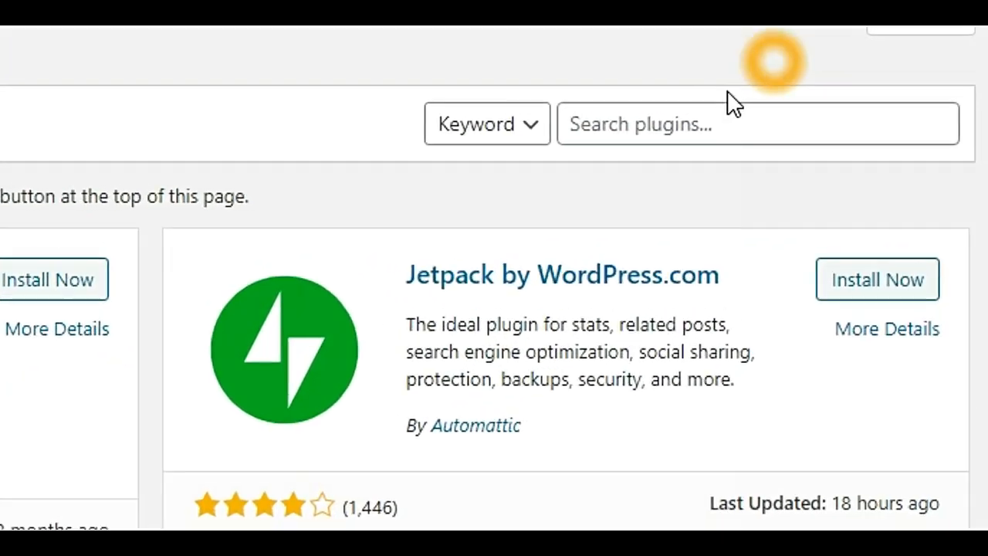
click(676, 129)
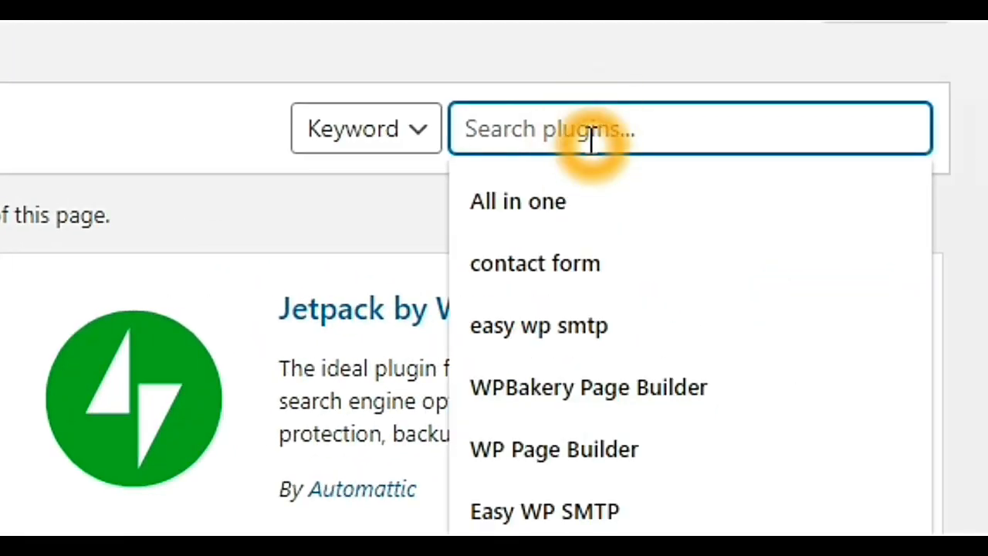
text(c)
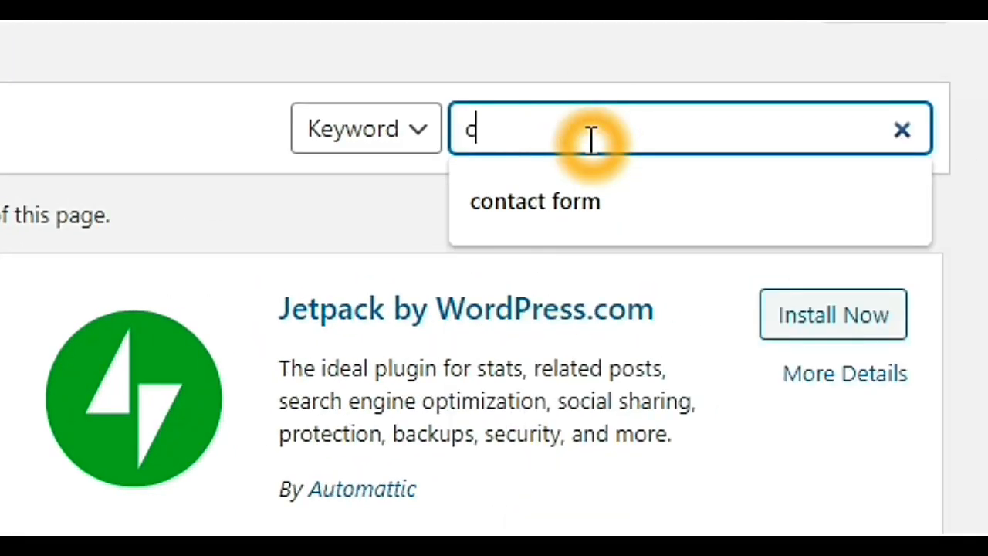
key(BackSpace)
text(cont)
key(Down)
key(Return)
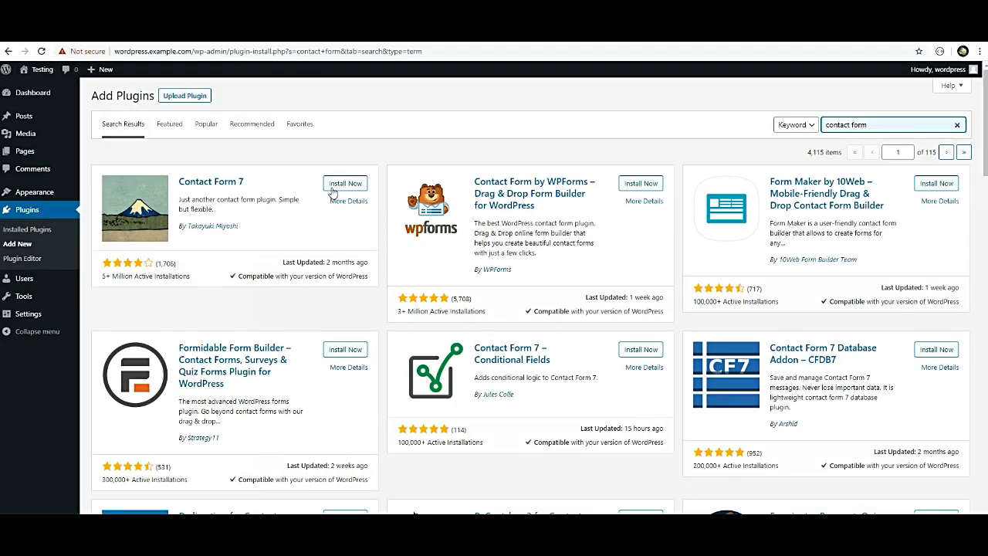
click(332, 189)
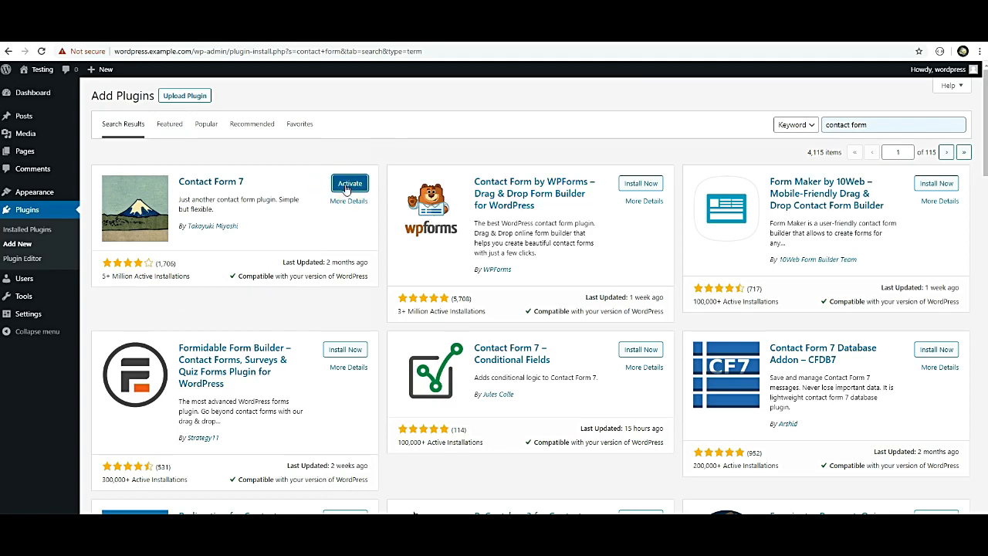
click(348, 188)
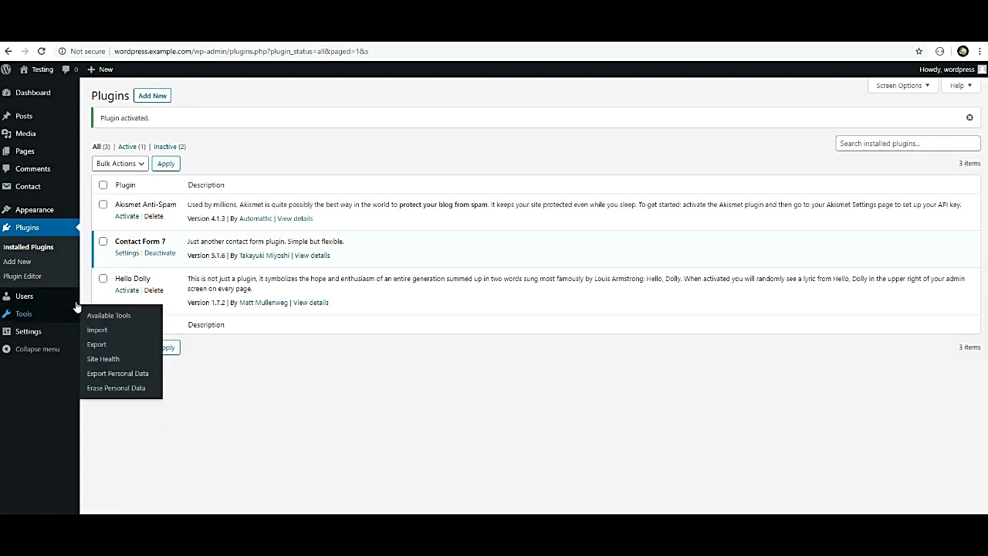
Select the Contact form 1 shortcode in the Contact Forms list and open that form for editing.
mouse_move(28, 187)
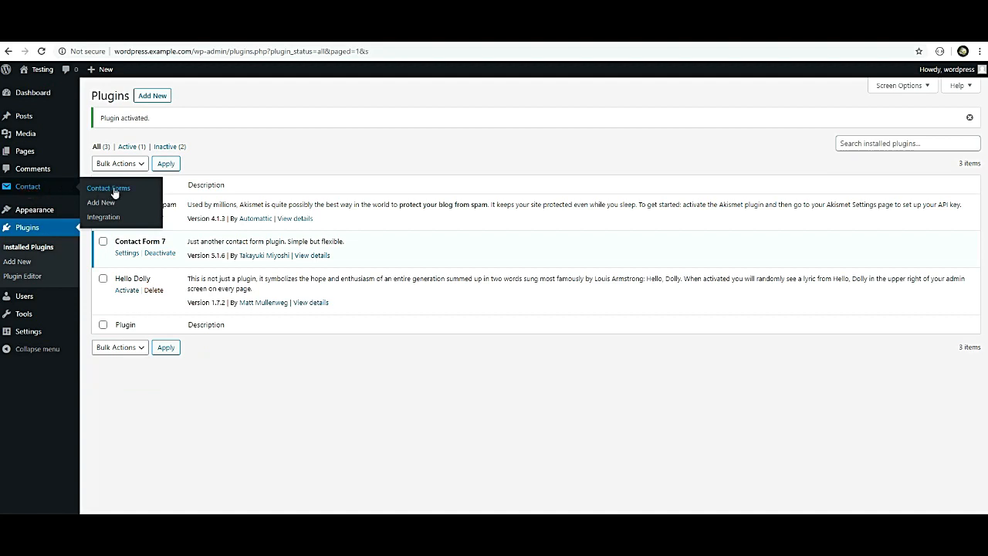
click(126, 253)
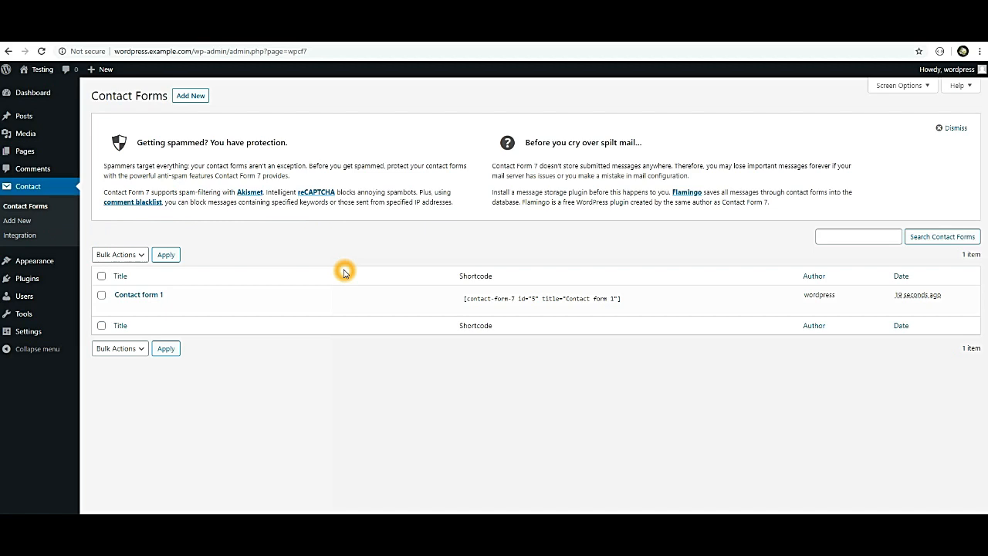
click(130, 303)
click(128, 306)
click(466, 301)
click(466, 298)
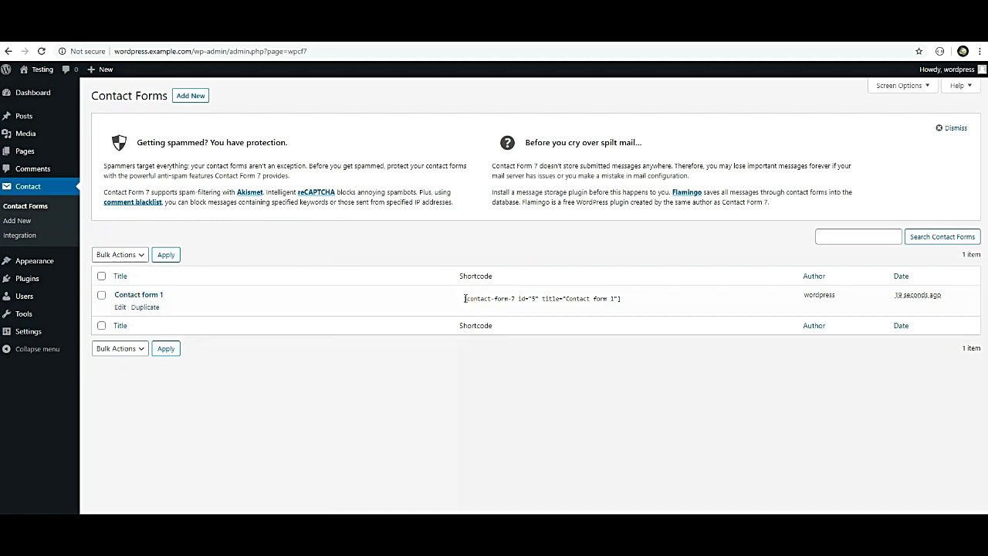
click(466, 299)
key(ctrl+c)
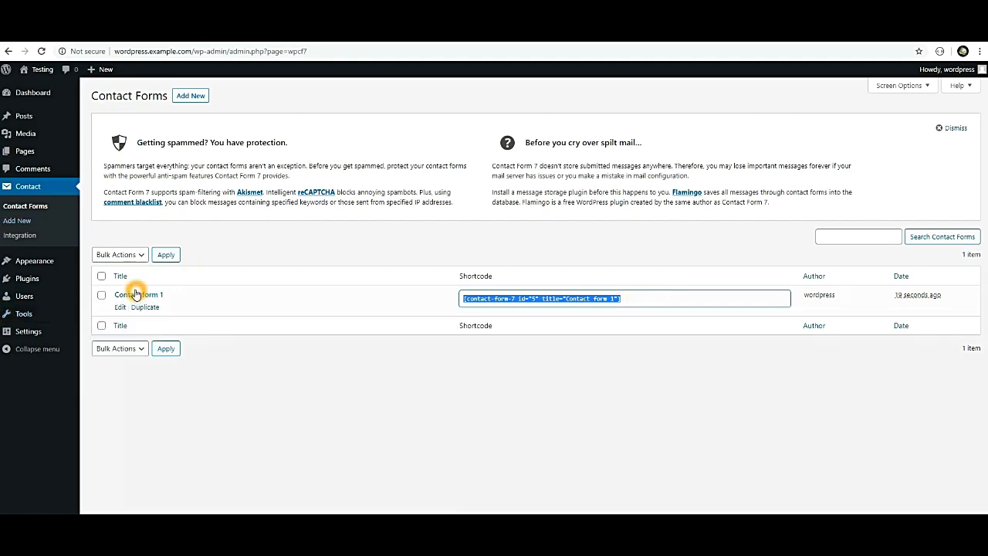
click(122, 307)
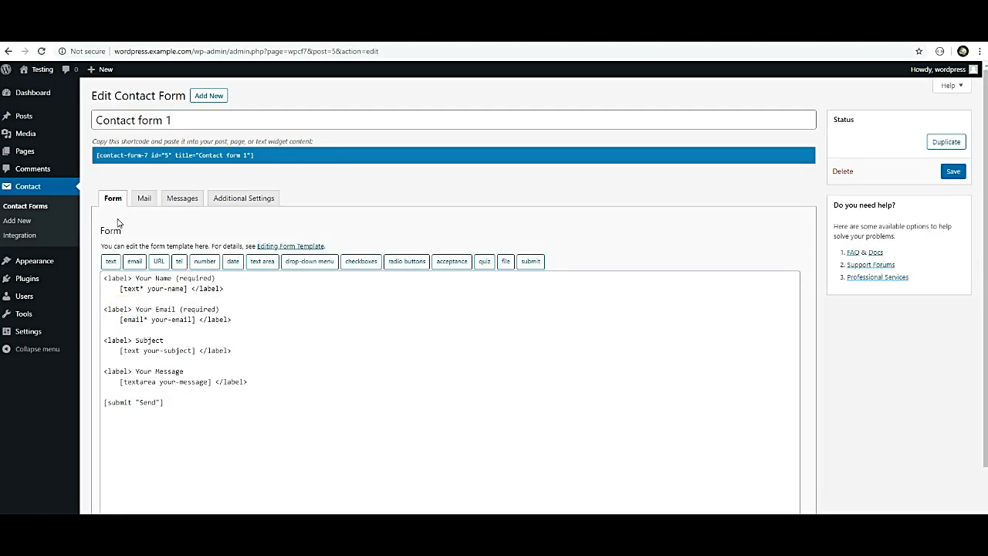
Review the form's Mail, Messages and Additional Settings tabs, then return to the Form template.
click(144, 198)
click(182, 198)
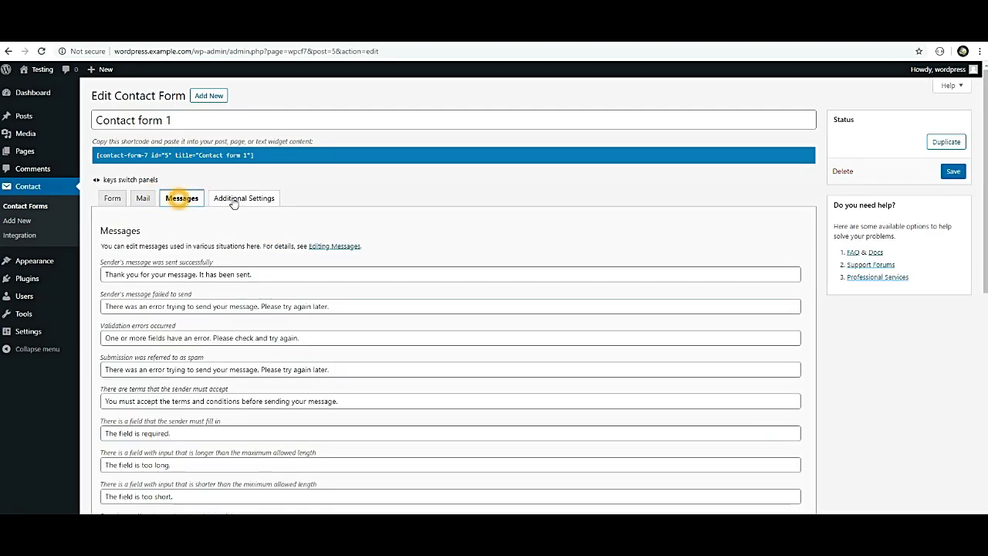
click(244, 199)
click(182, 198)
click(113, 199)
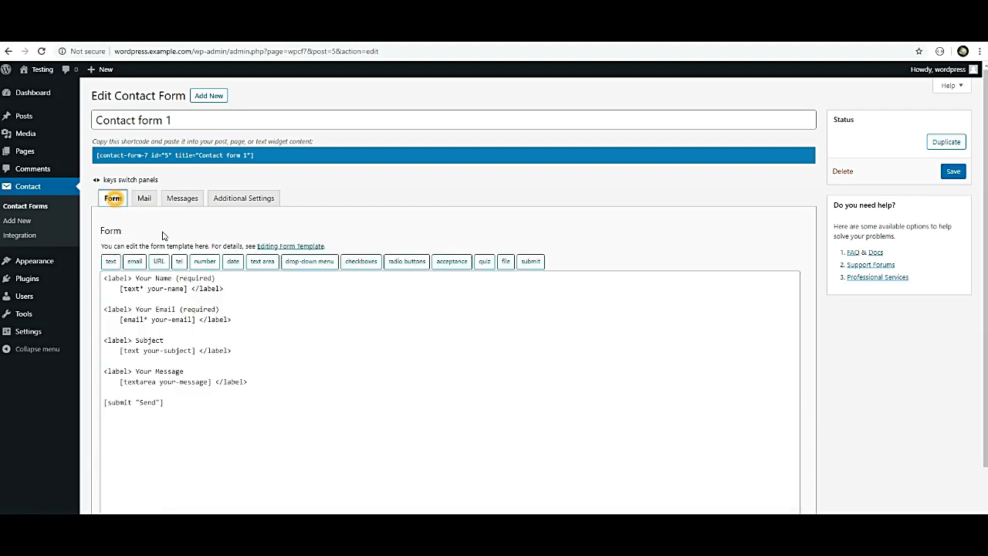
Go to Pages > All Pages and start a new page.
click(22, 153)
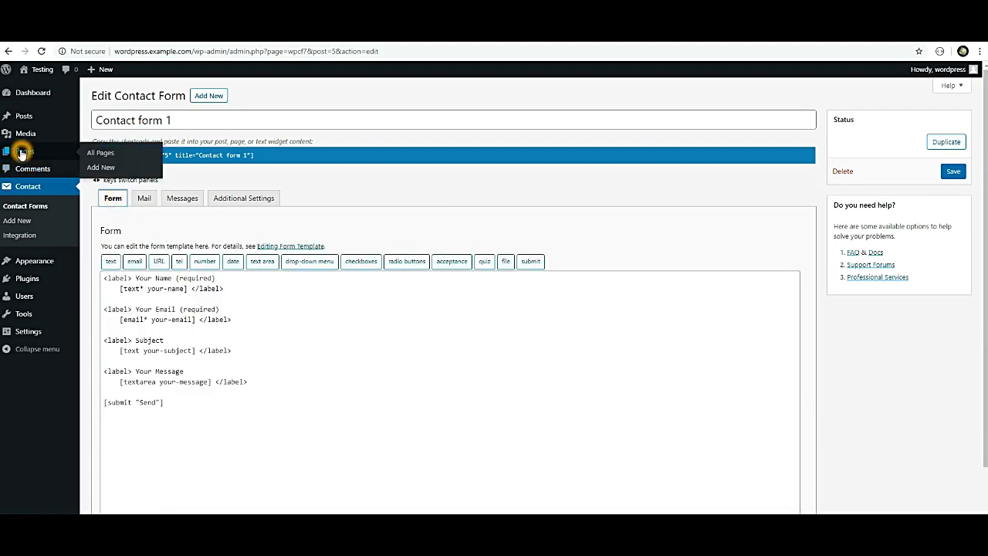
click(98, 155)
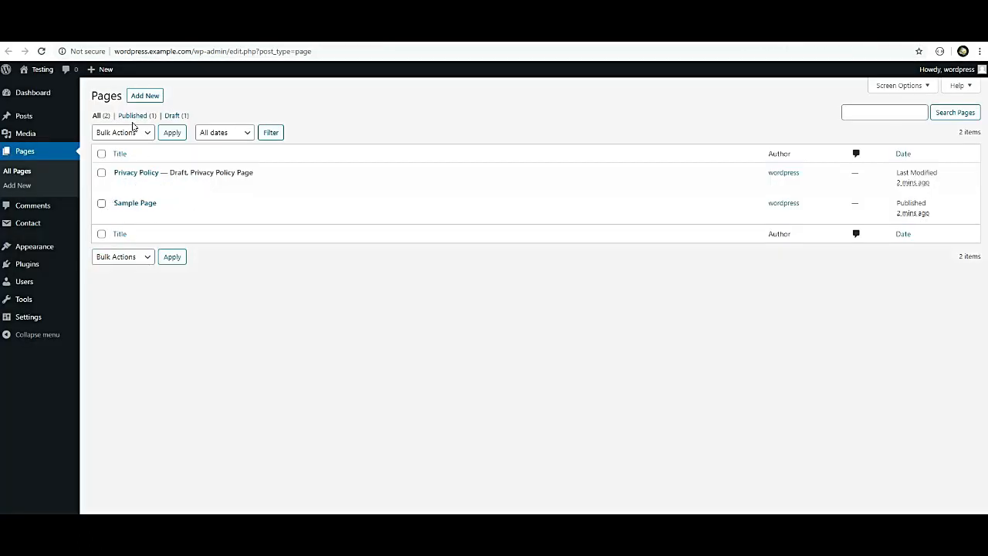
click(145, 97)
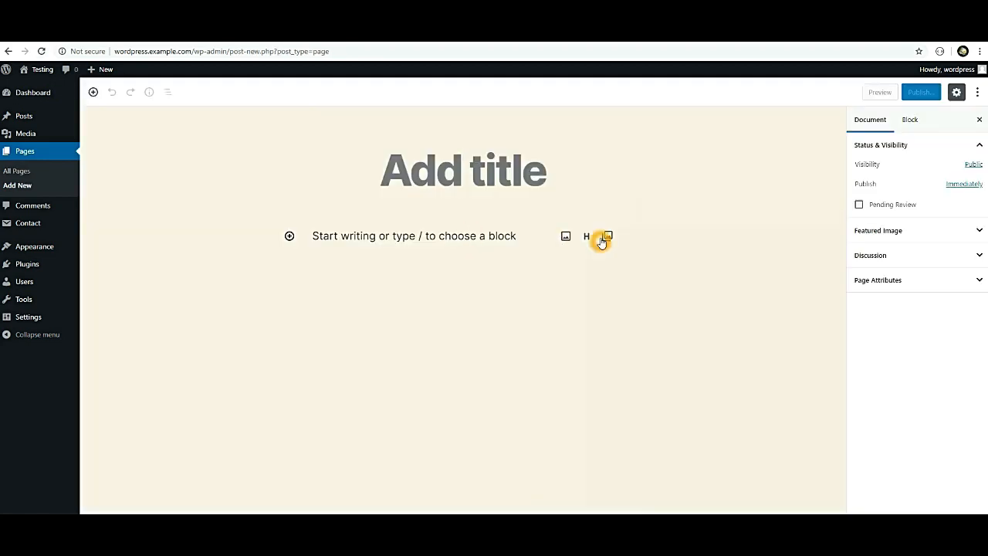
Add a Shortcode block holding the pasted Contact form 1 shortcode.
click(290, 236)
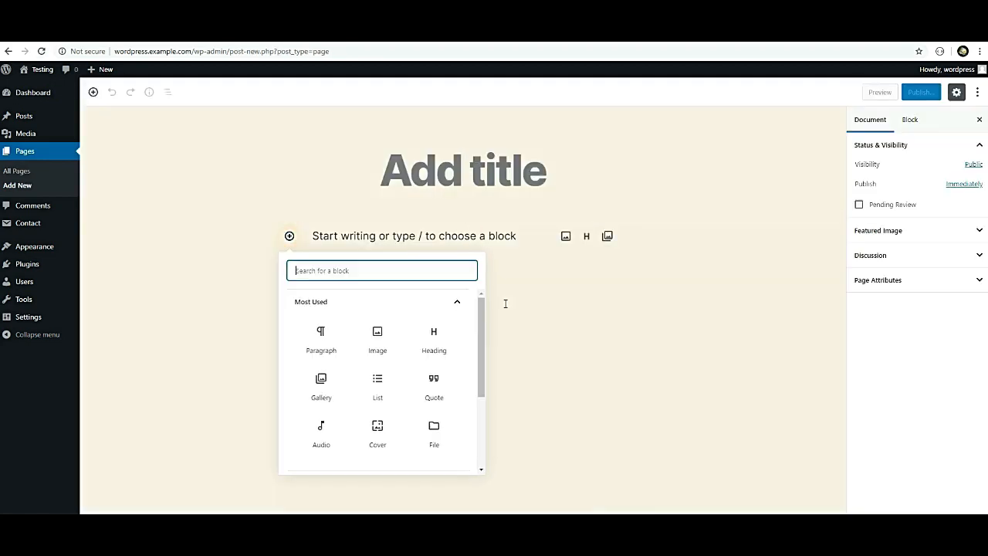
text(sho)
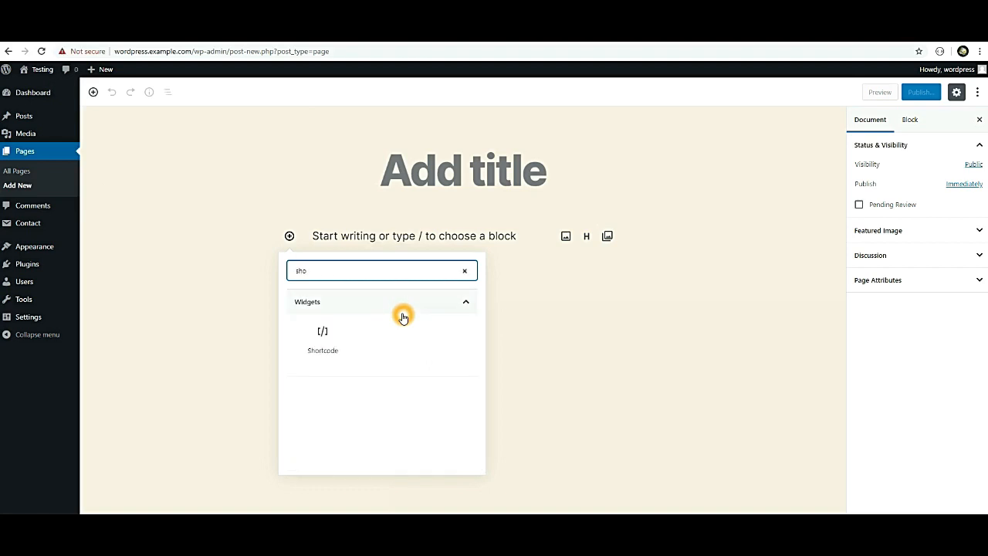
click(327, 343)
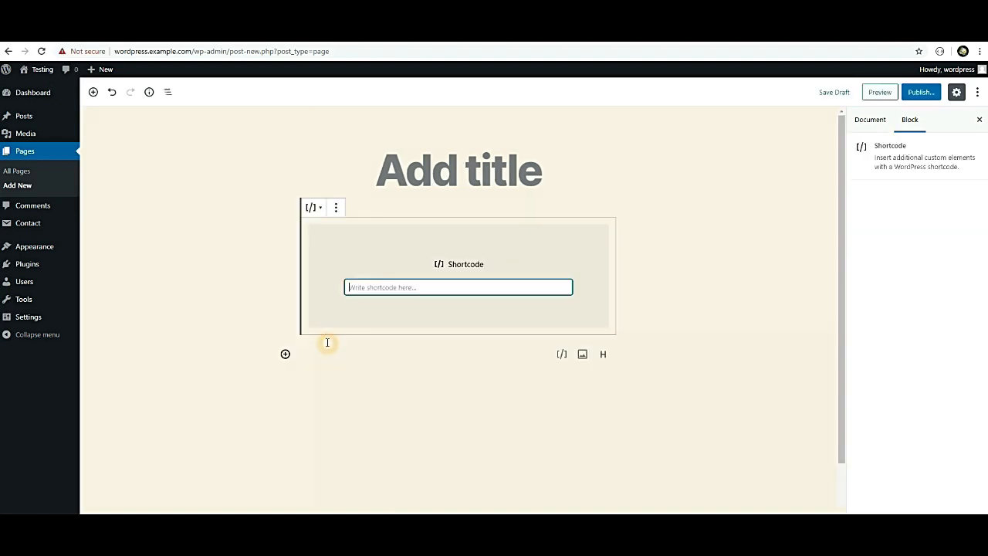
key(ctrl+v)
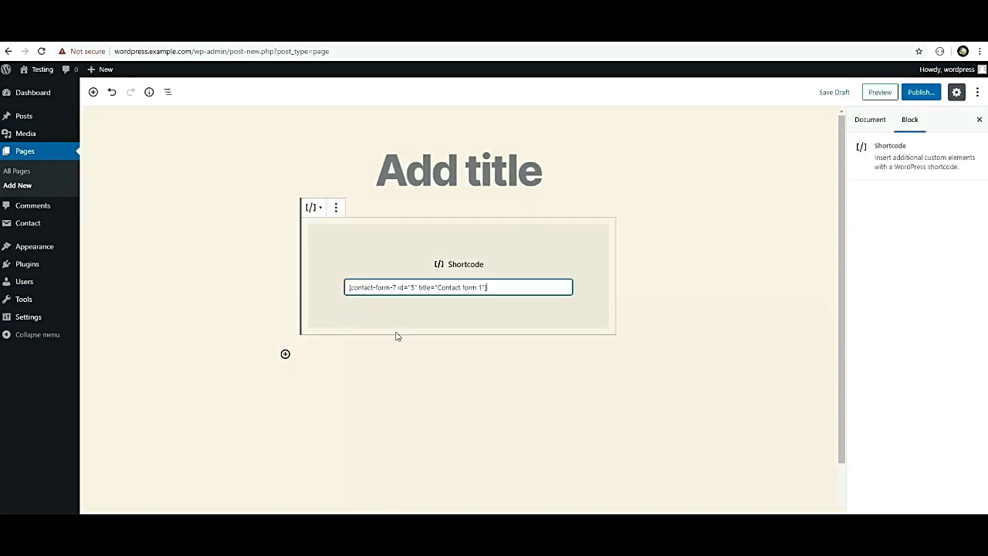
Publish the untitled page and view it on the live site.
click(409, 355)
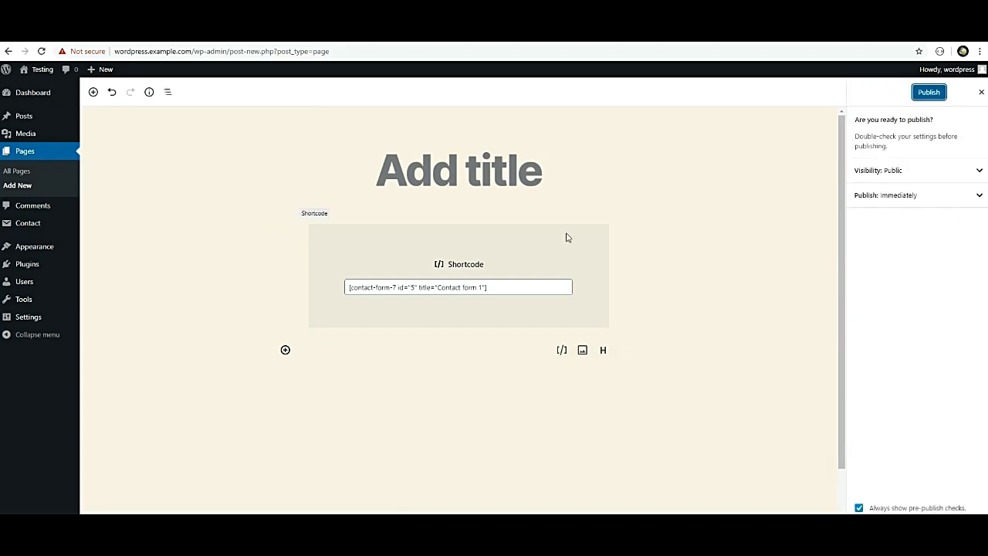
click(959, 174)
click(936, 92)
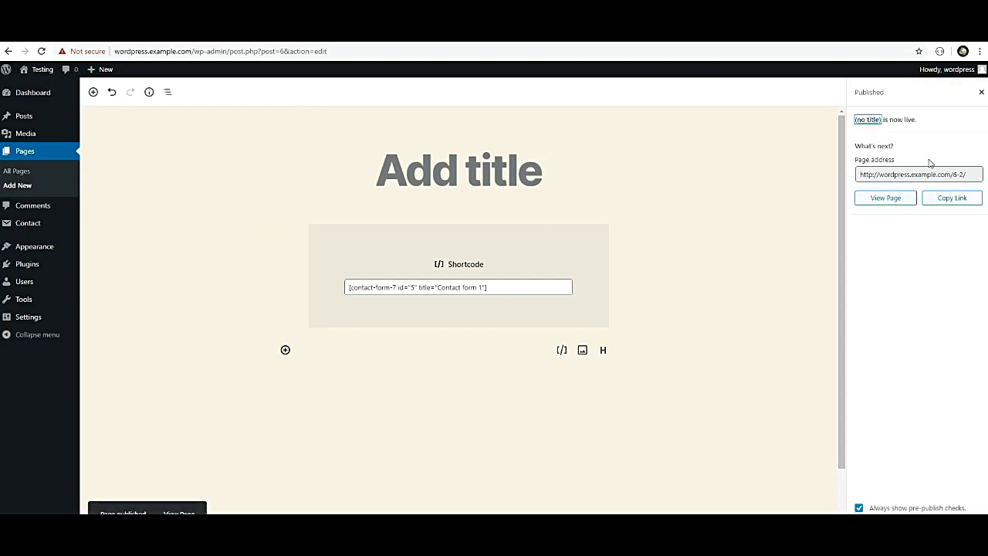
click(899, 201)
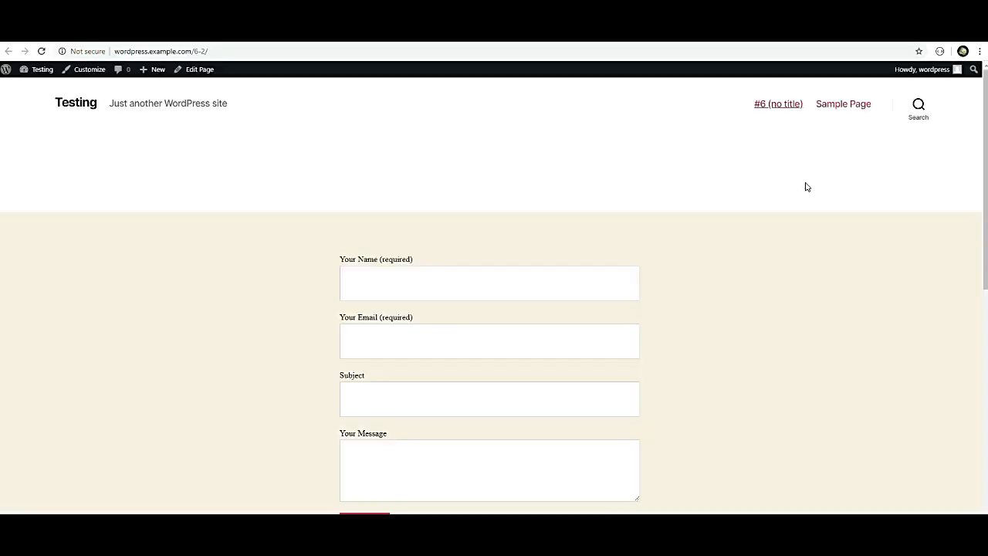
Submit the empty contact form and select the resulting validation error message.
scroll(505, 256, down, 4)
scroll(414, 260, up, 2)
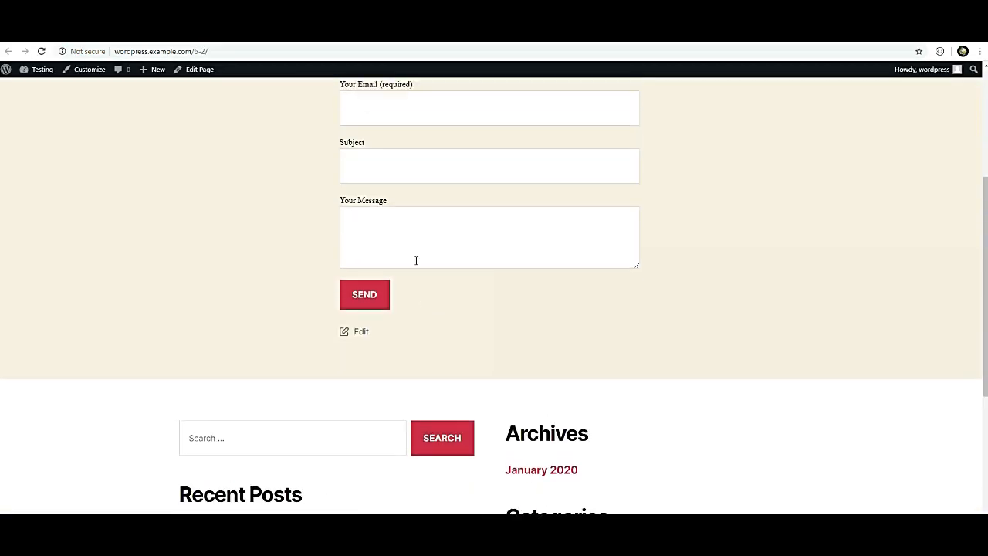
scroll(416, 260, up, 2)
click(355, 486)
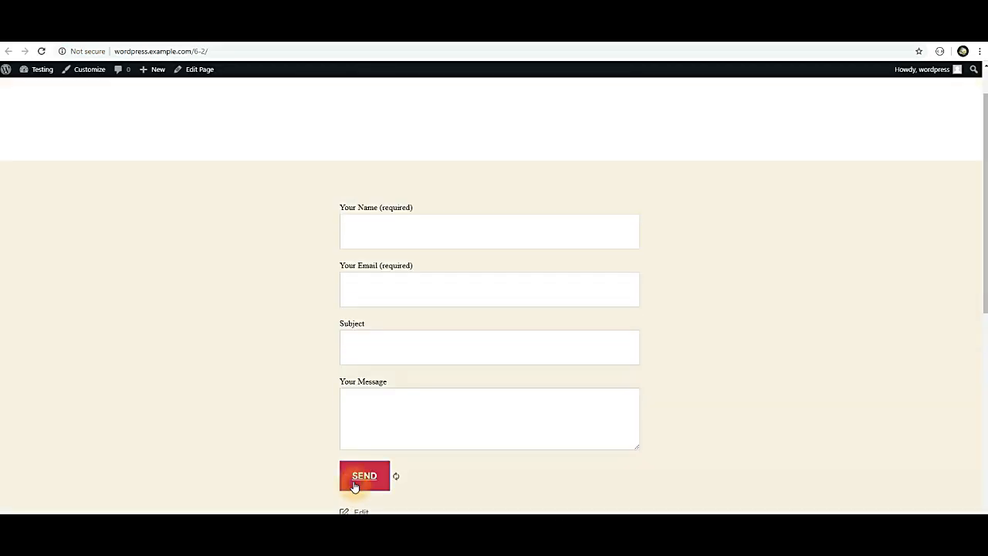
scroll(471, 335, down, 3)
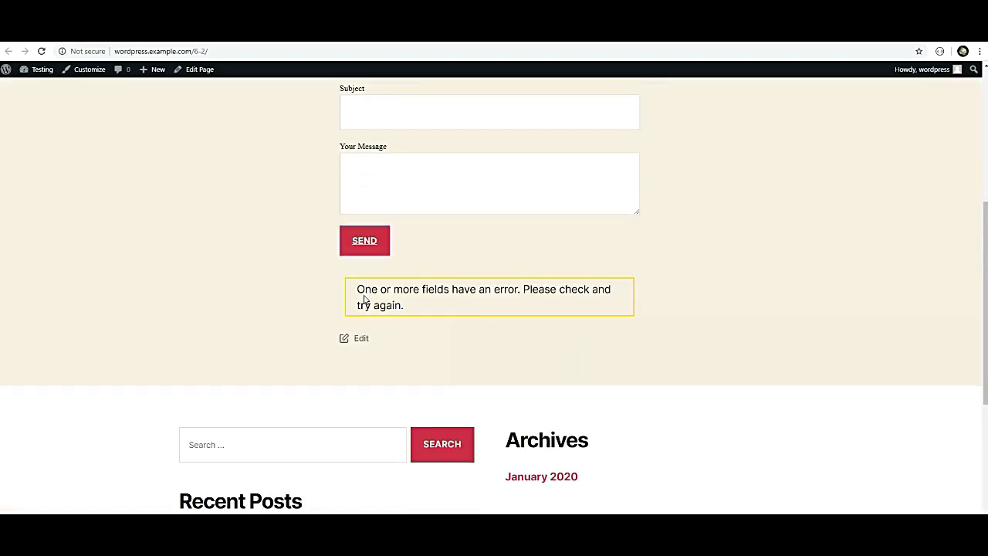
drag(356, 289, 609, 307)
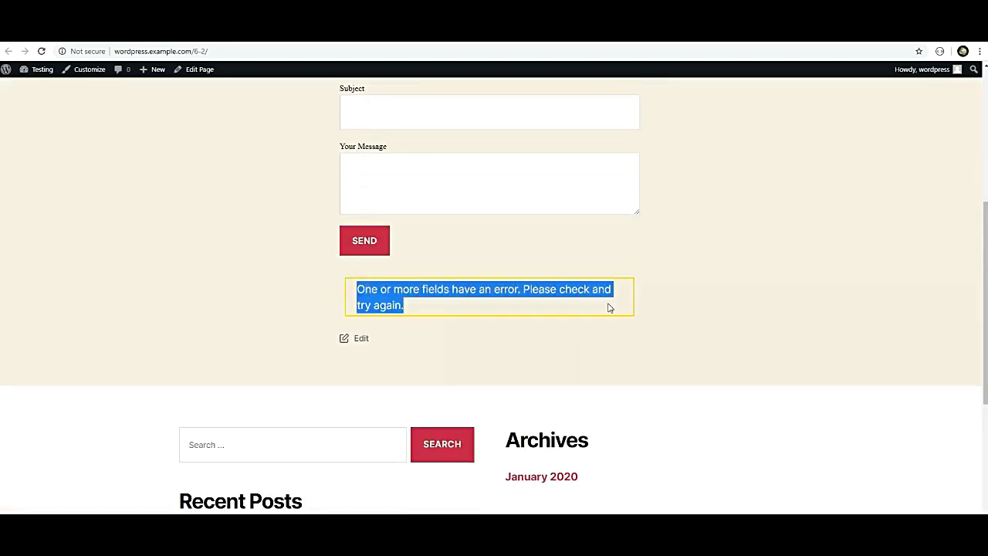
scroll(420, 325, up, 1)
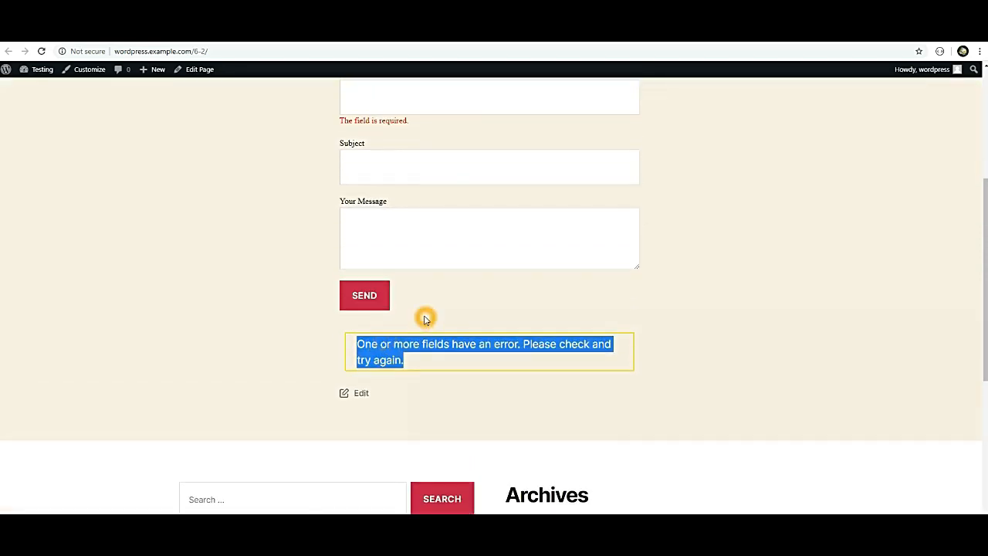
scroll(425, 318, up, 2)
Fill in the sender's name, e-mail address and subject 'test', then send the form.
click(380, 179)
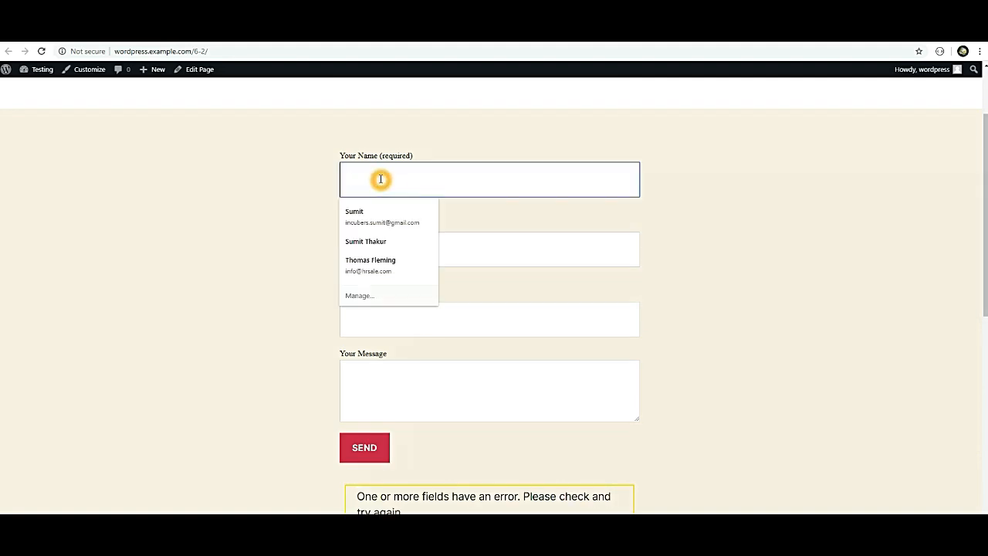
text(Sumit)
key(Tab)
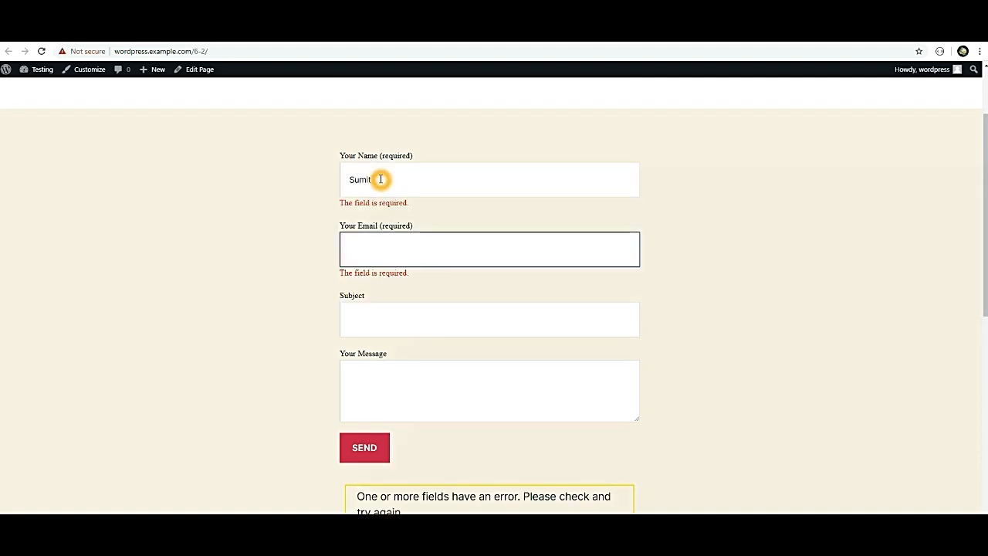
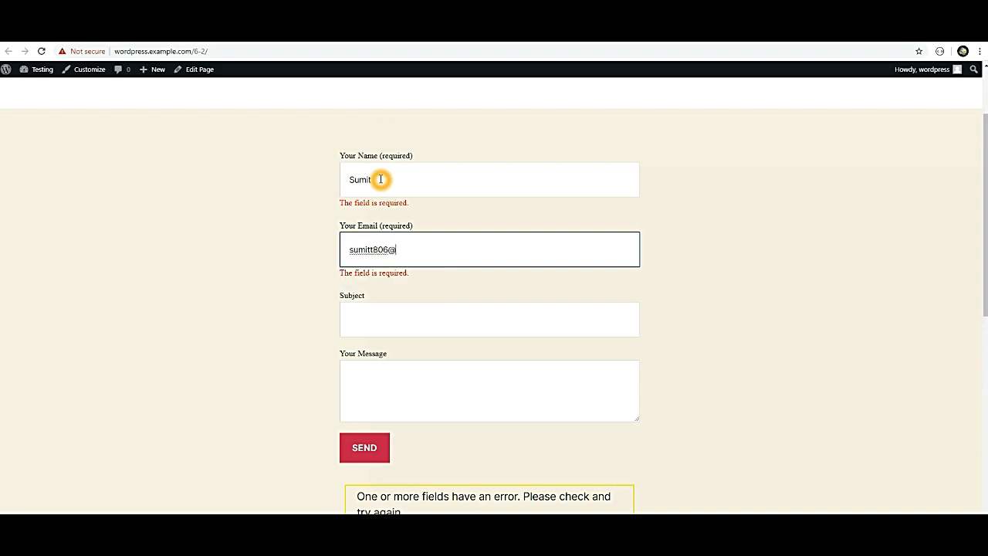
key(Tab)
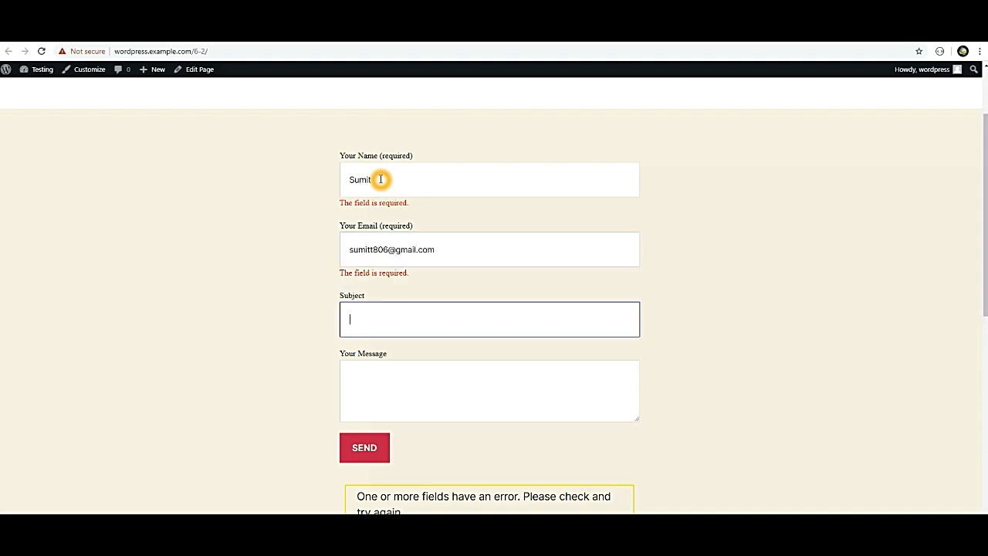
text(test)
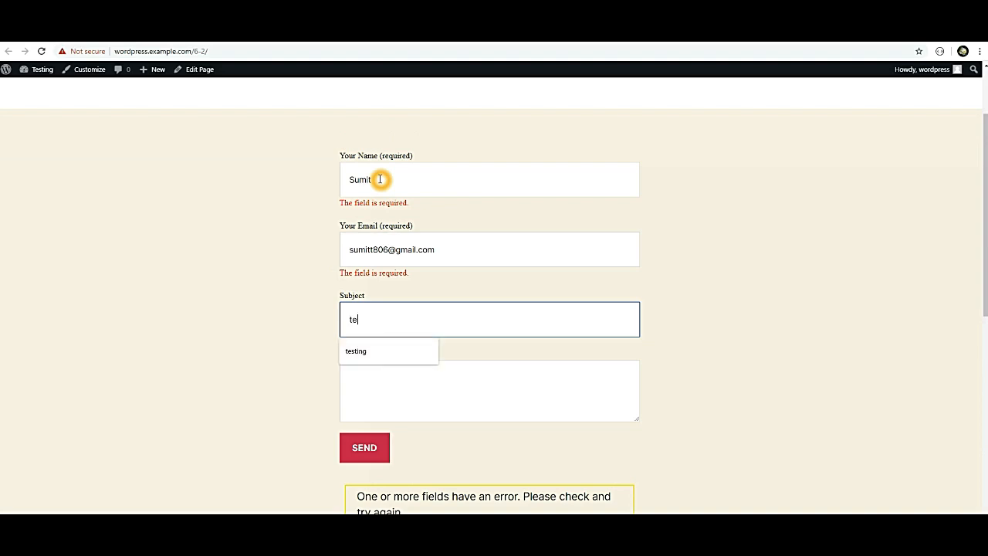
key(Tab)
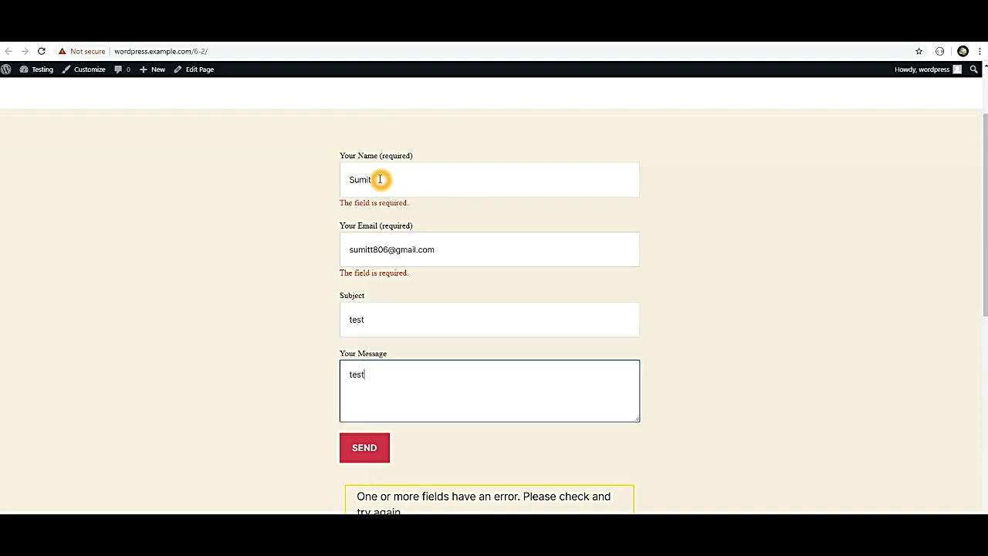
click(365, 455)
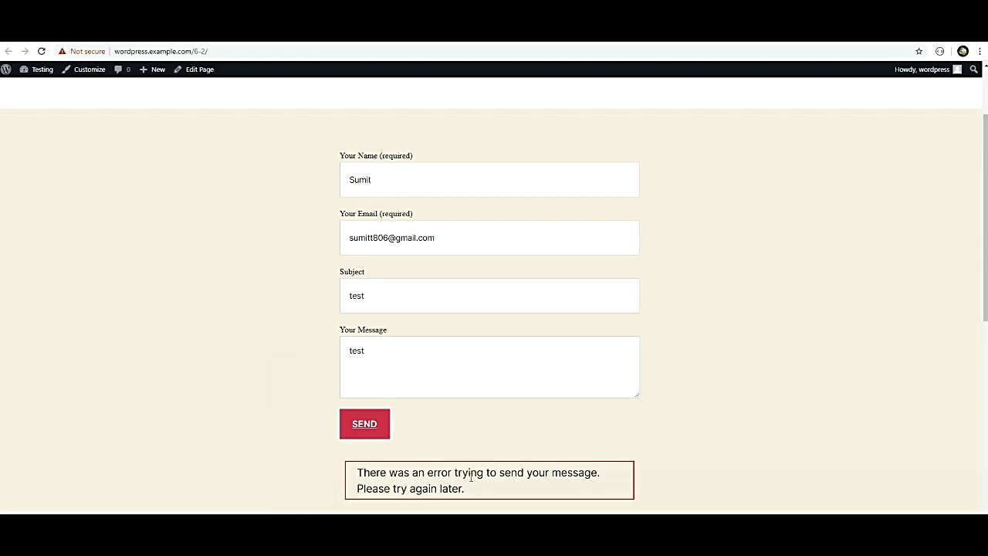
Select the send-failure error message shown below the form.
click(482, 478)
click(538, 481)
click(628, 477)
drag(466, 488, 379, 472)
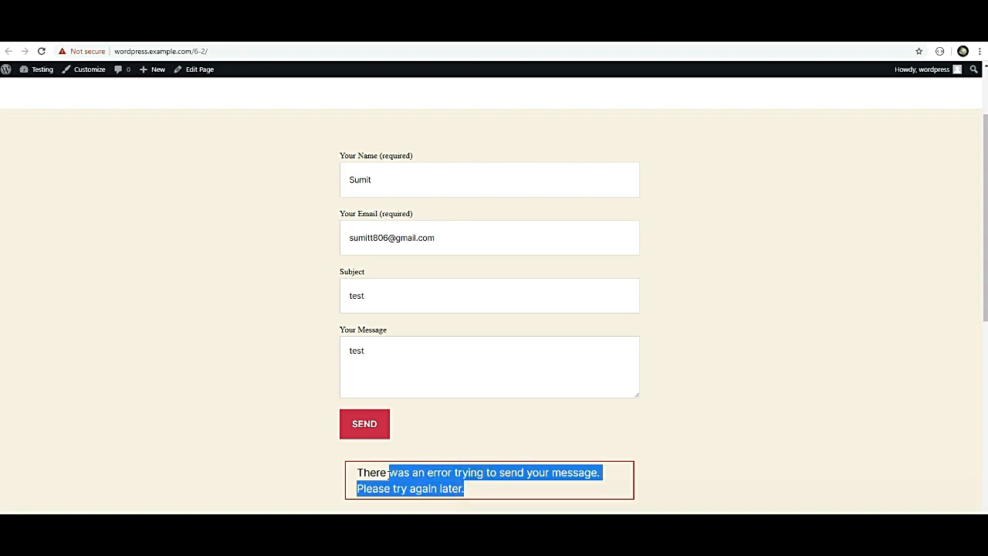
scroll(428, 420, down, 3)
drag(474, 283, 350, 266)
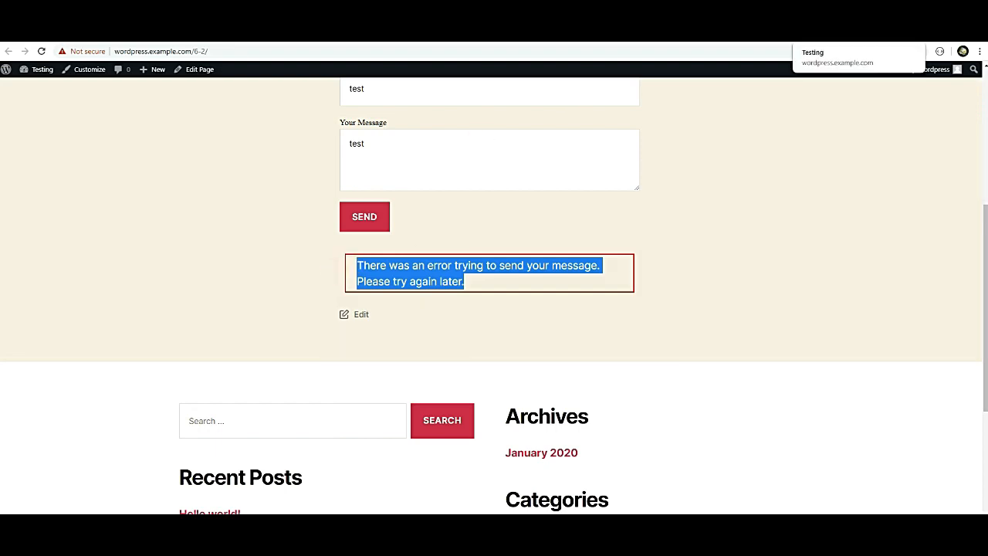
scroll(474, 152, up, 2)
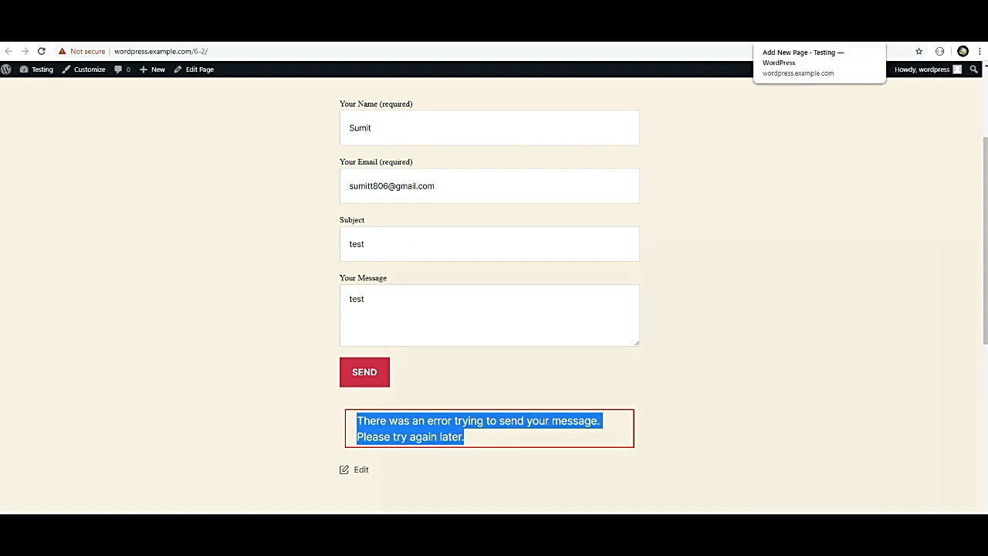
Search the plugin directory for Easy WP SMTP, then install and activate it.
click(729, 32)
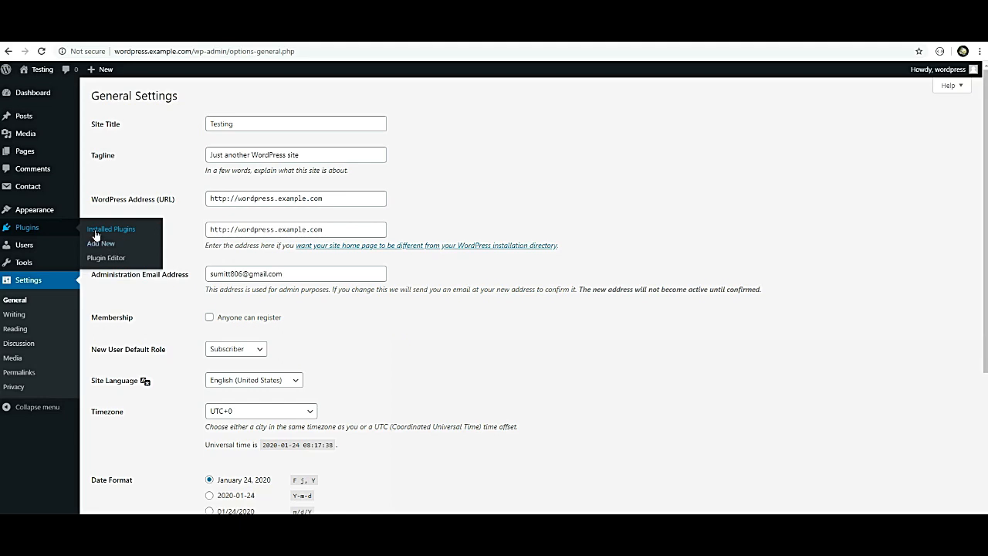
click(96, 232)
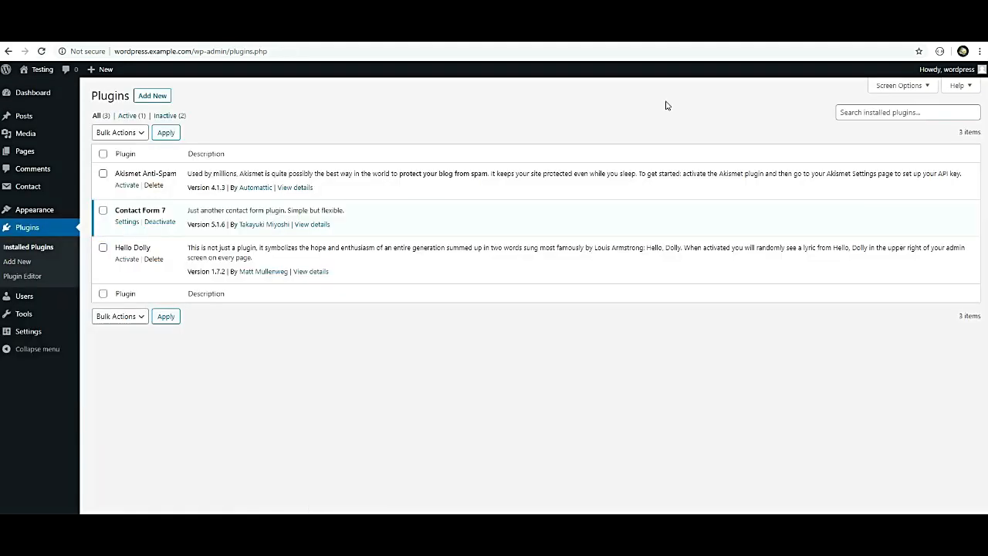
click(145, 96)
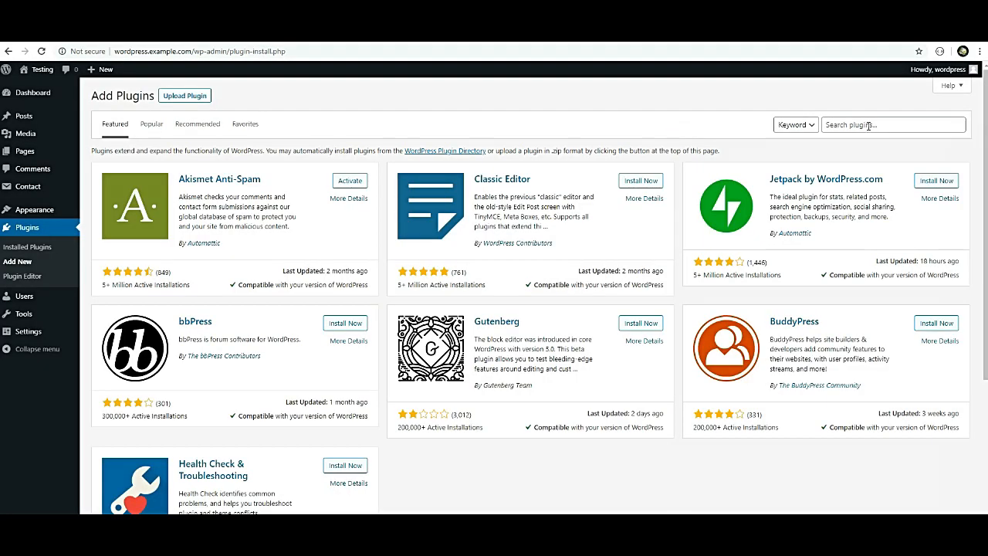
click(867, 125)
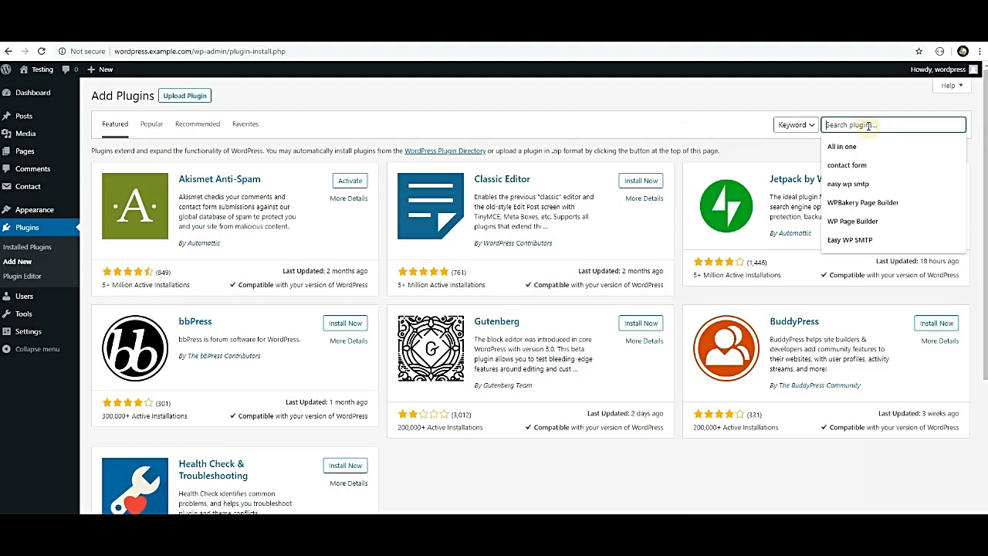
click(852, 240)
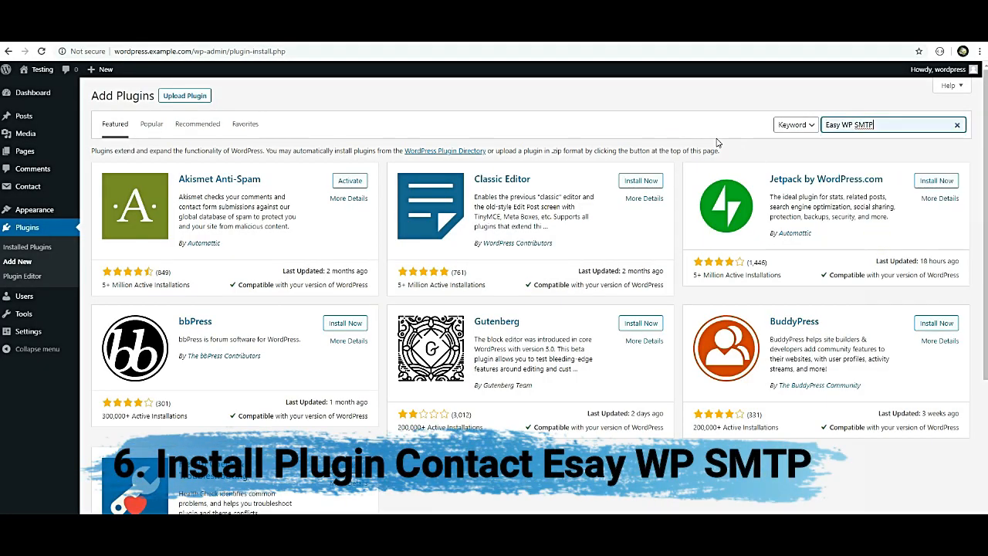
click(857, 128)
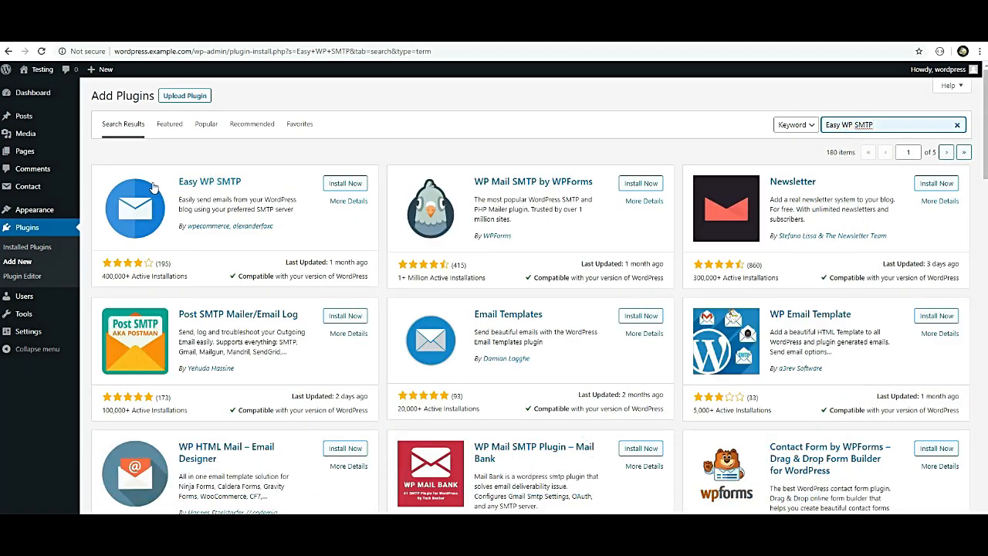
click(333, 185)
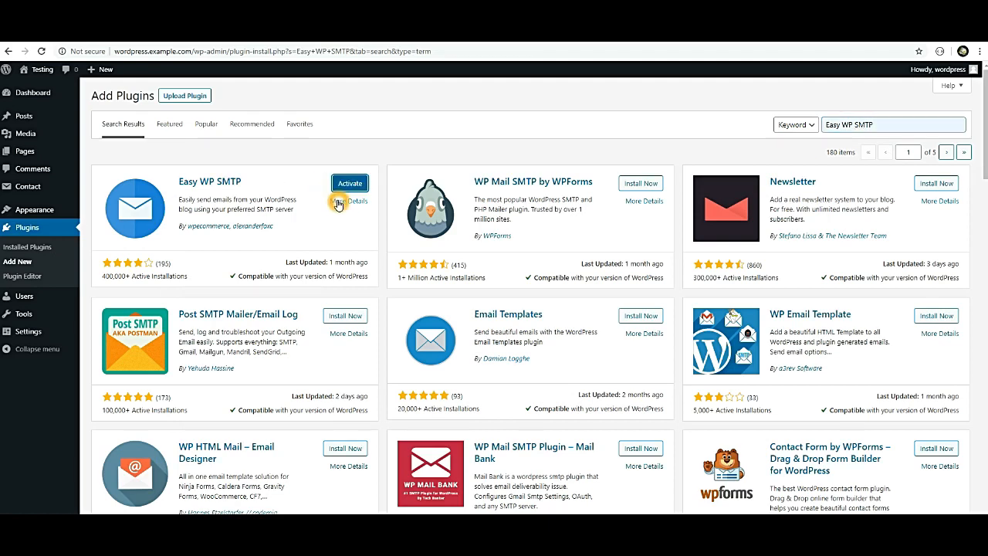
click(348, 185)
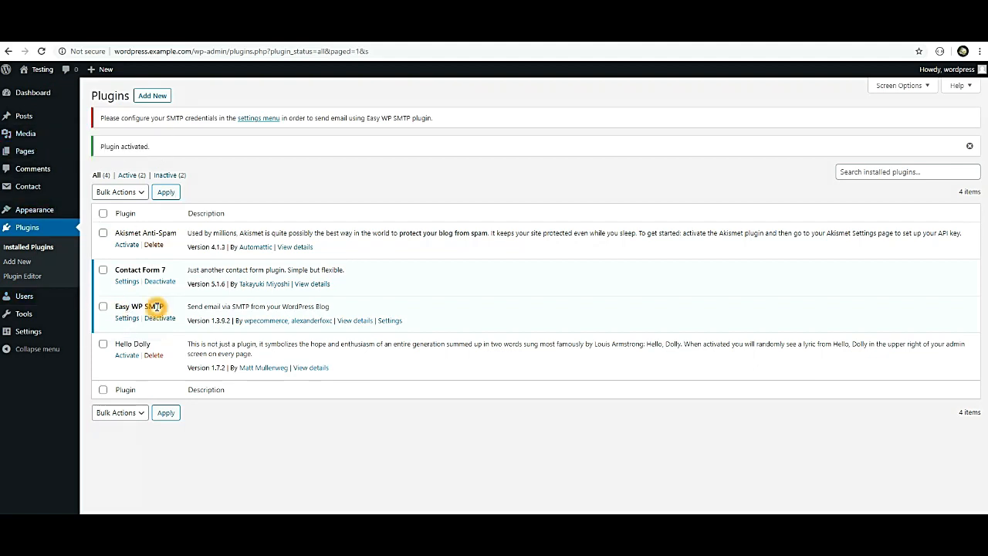
Open the Easy WP SMTP settings page and look over its default SMTP fields.
mouse_move(24, 337)
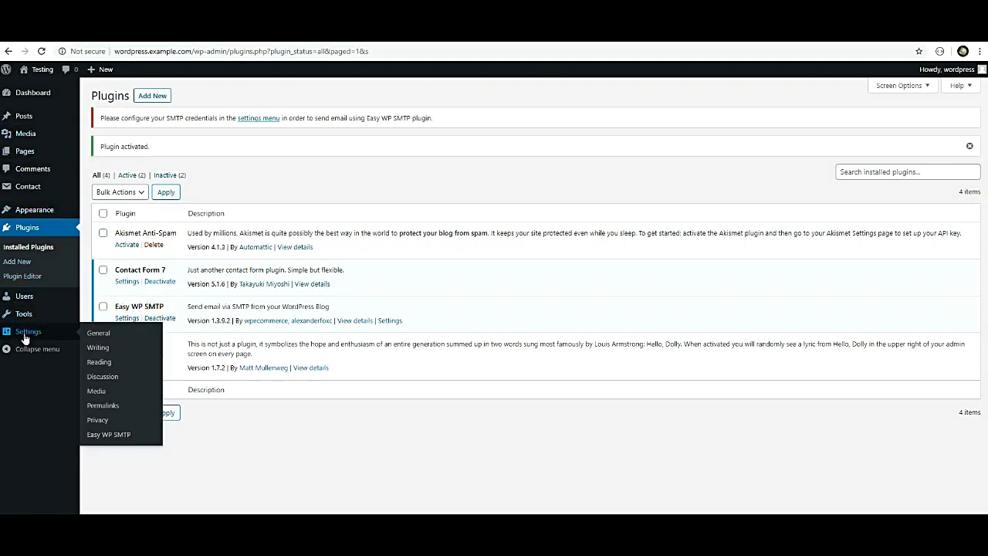
click(98, 440)
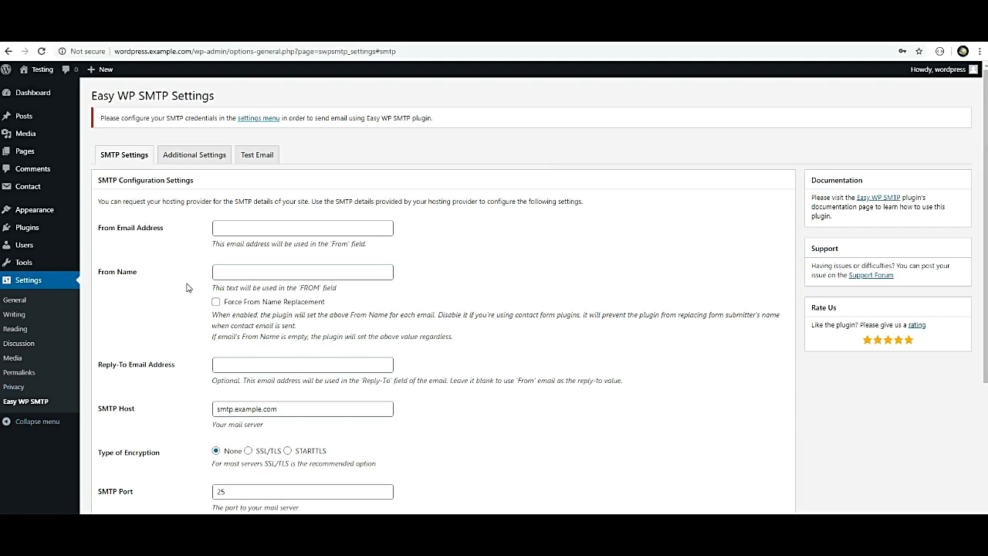
scroll(188, 287, down, 3)
scroll(206, 308, up, 2)
scroll(206, 309, up, 2)
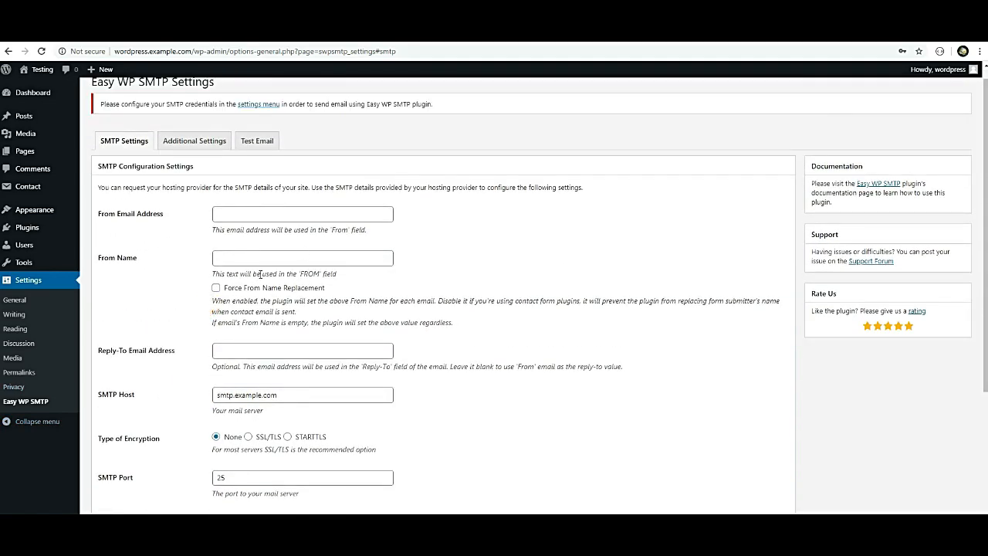
key(ctrl+minus)
key(ctrl+minus)
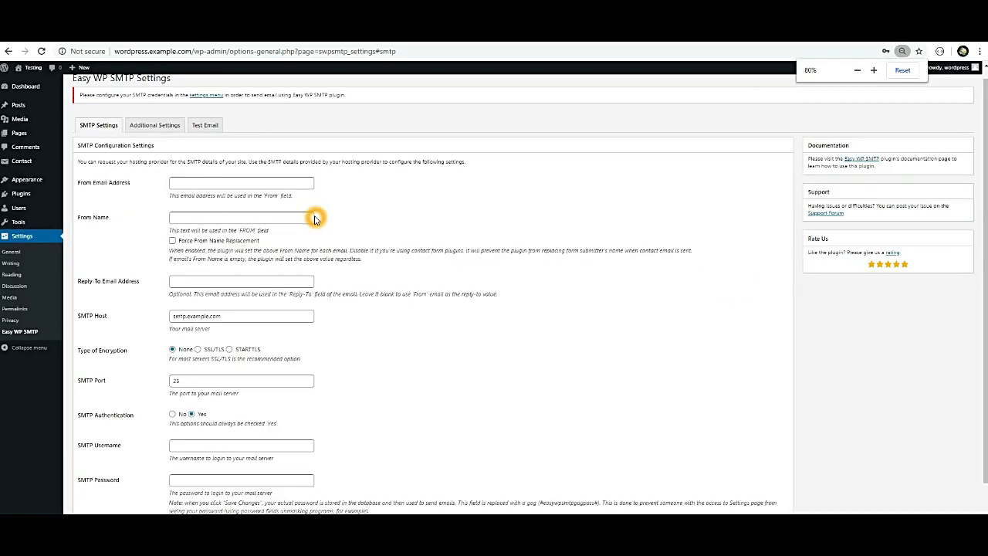
key(ctrl+plus)
key(ctrl+plus)
scroll(315, 216, down, 2)
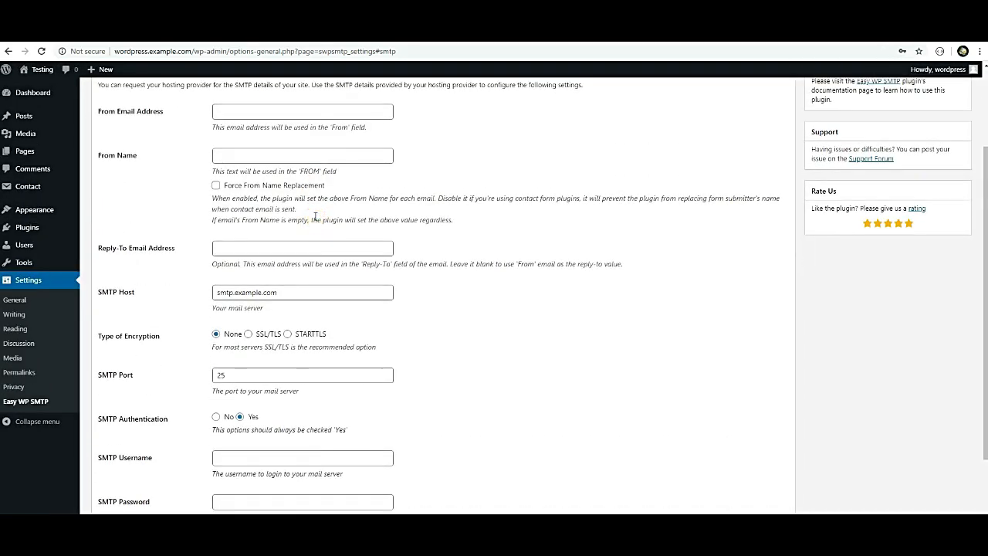
click(315, 217)
click(235, 115)
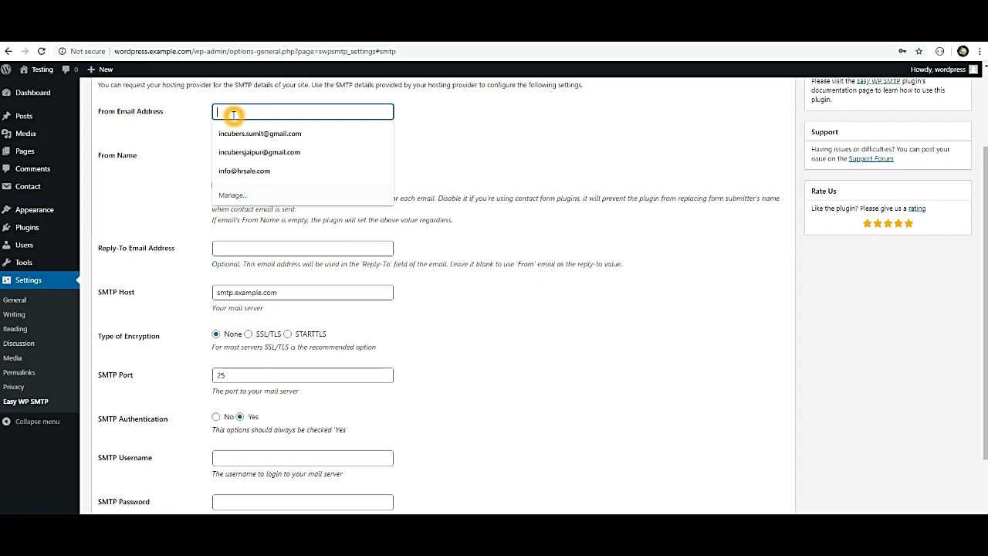
Glance at the Test Email section, then return to the SMTP configuration settings.
scroll(233, 115, up, 2)
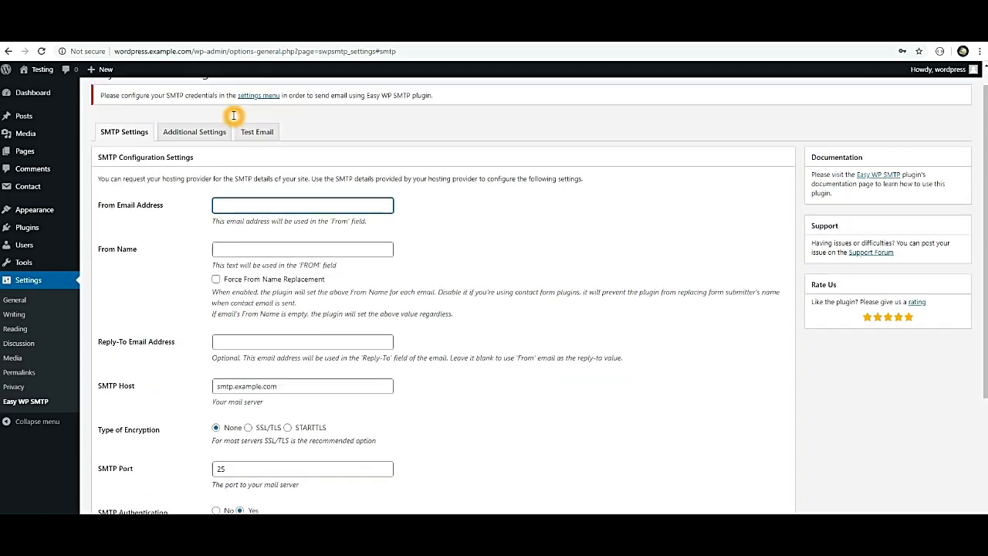
click(261, 143)
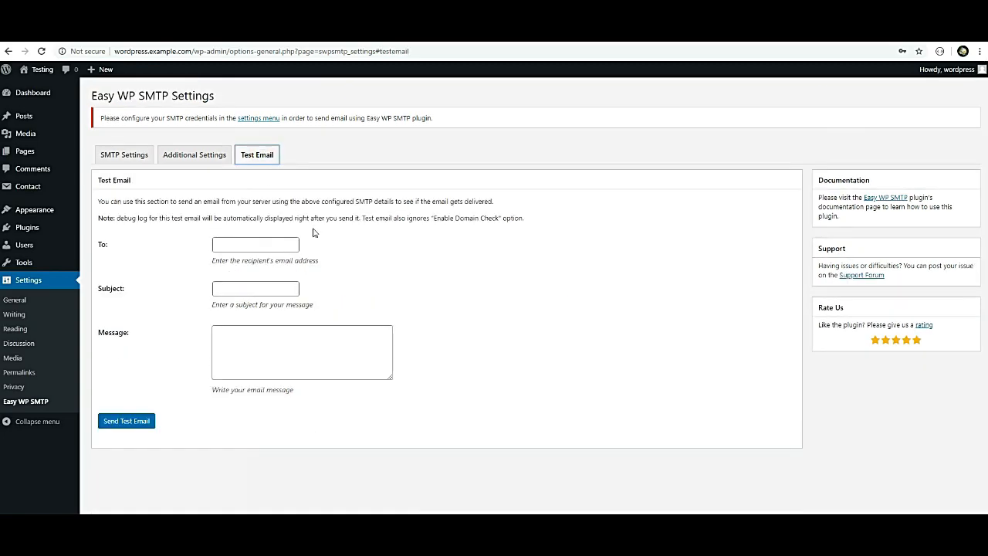
click(127, 155)
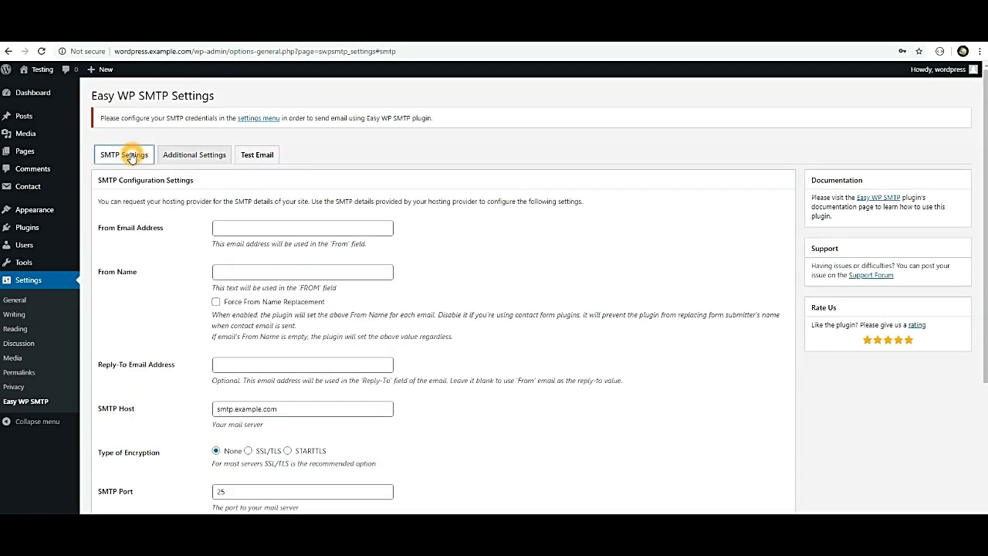
scroll(237, 230, down, 1)
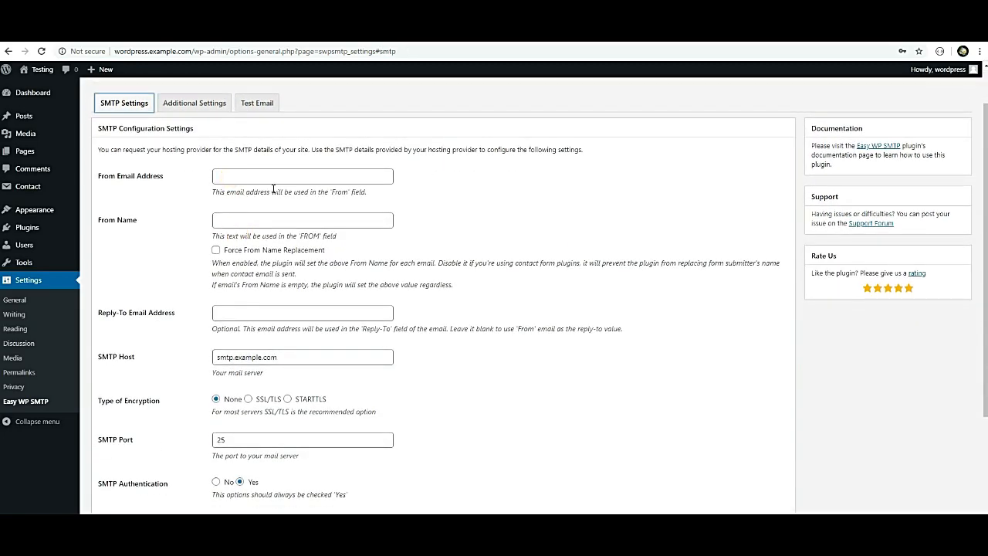
Fill the From email, From name and Reply-To with the saved Gmail address.
click(228, 176)
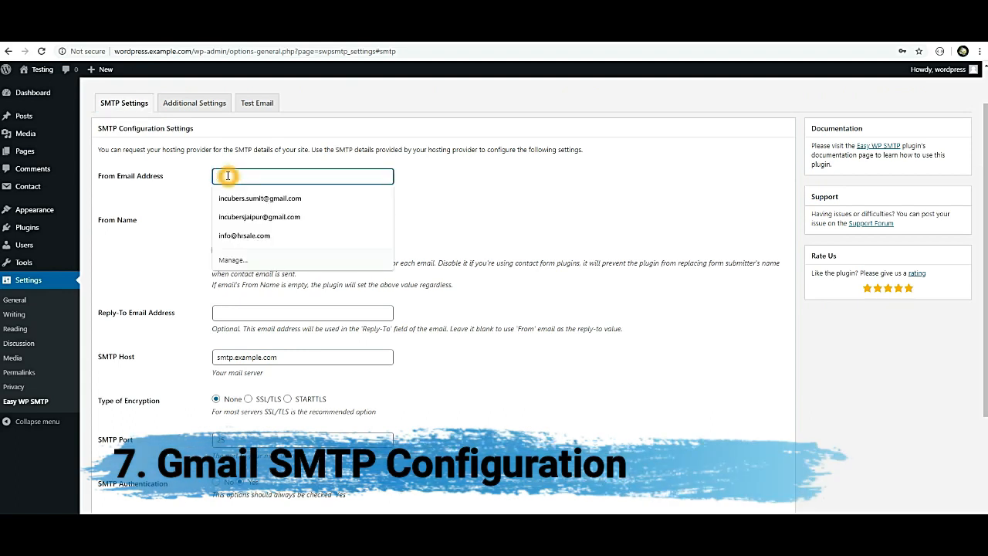
click(260, 200)
click(231, 219)
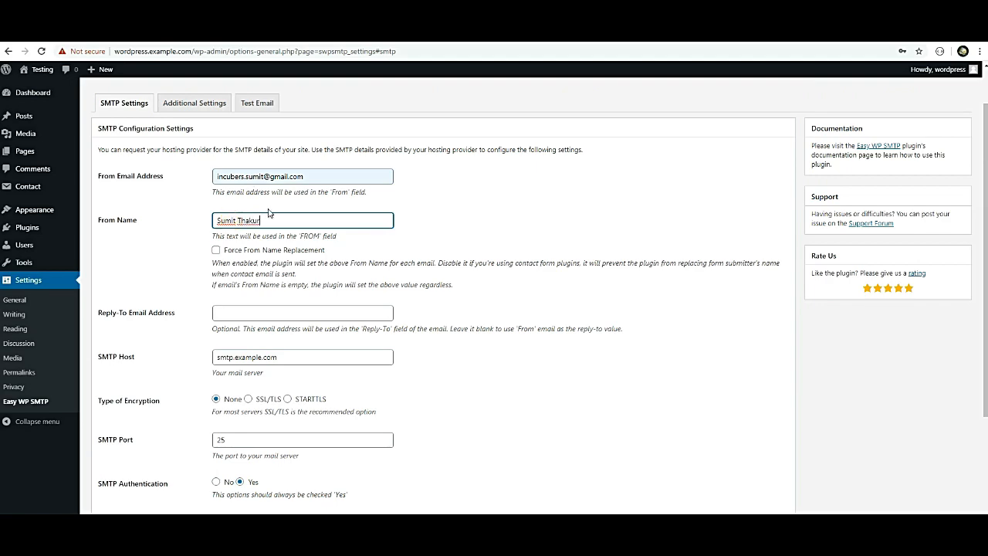
scroll(284, 284, down, 3)
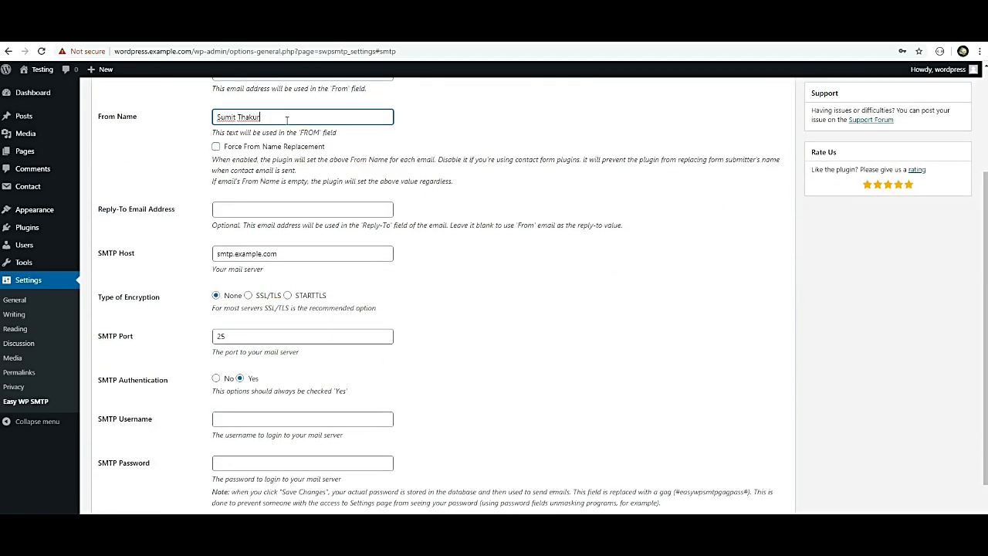
click(233, 200)
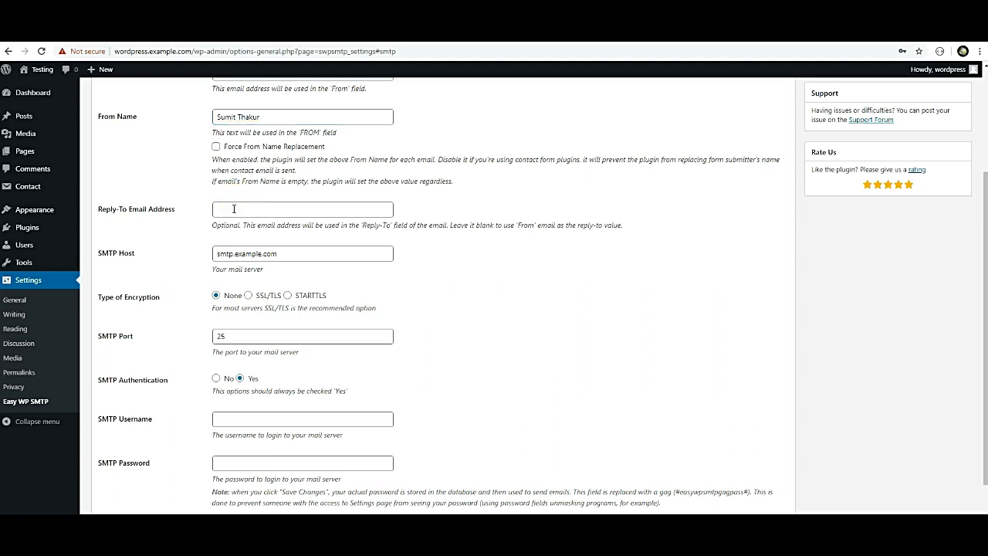
click(233, 209)
click(290, 234)
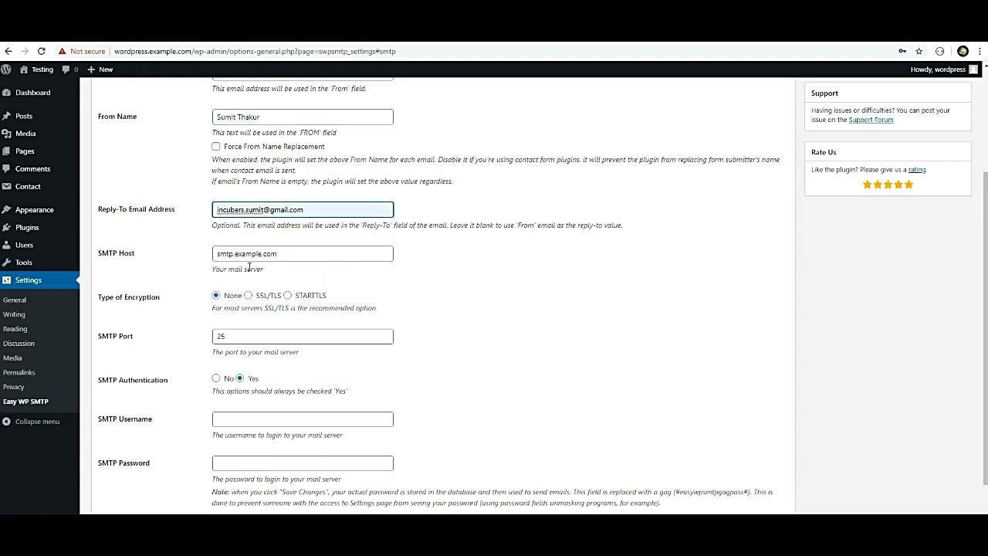
Change the SMTP host to smtp.gmail.com and enable Force From Name Replacement.
drag(286, 253, 234, 253)
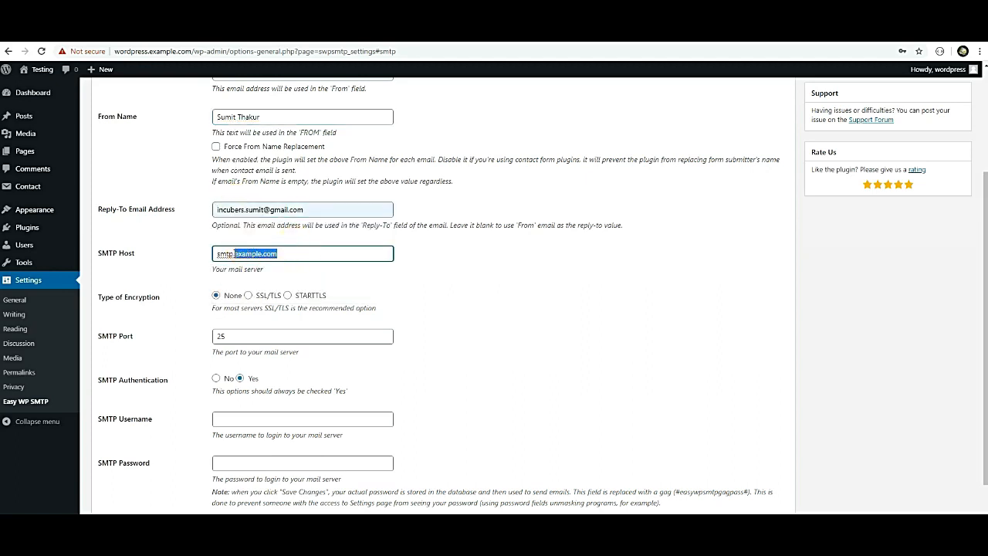
text(gmai)
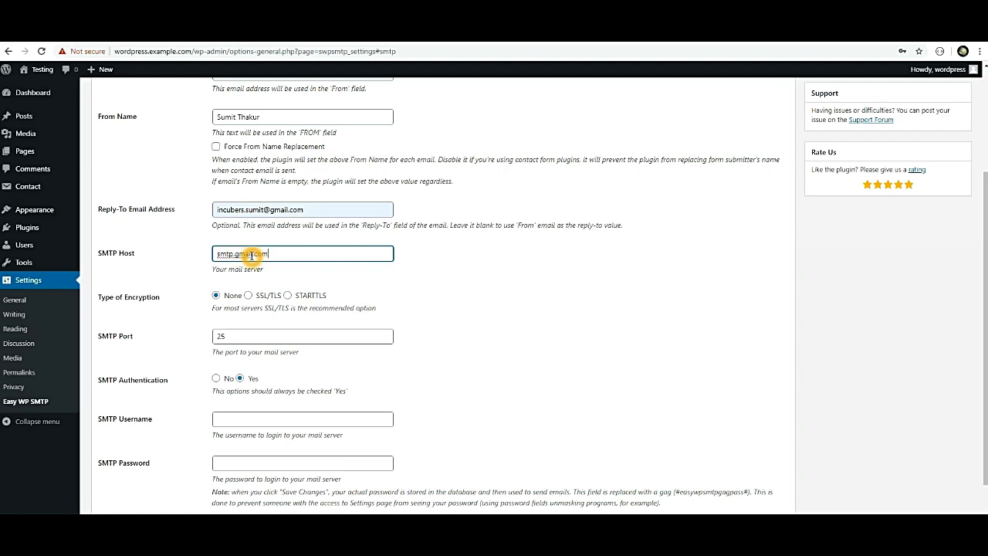
scroll(297, 336, down, 2)
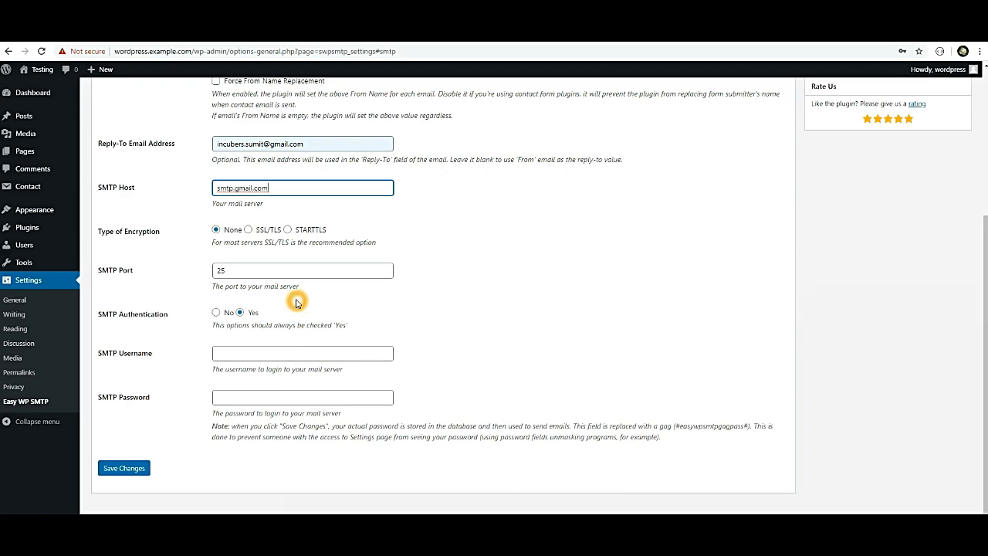
scroll(283, 263, up, 3)
scroll(249, 138, down, 3)
click(216, 81)
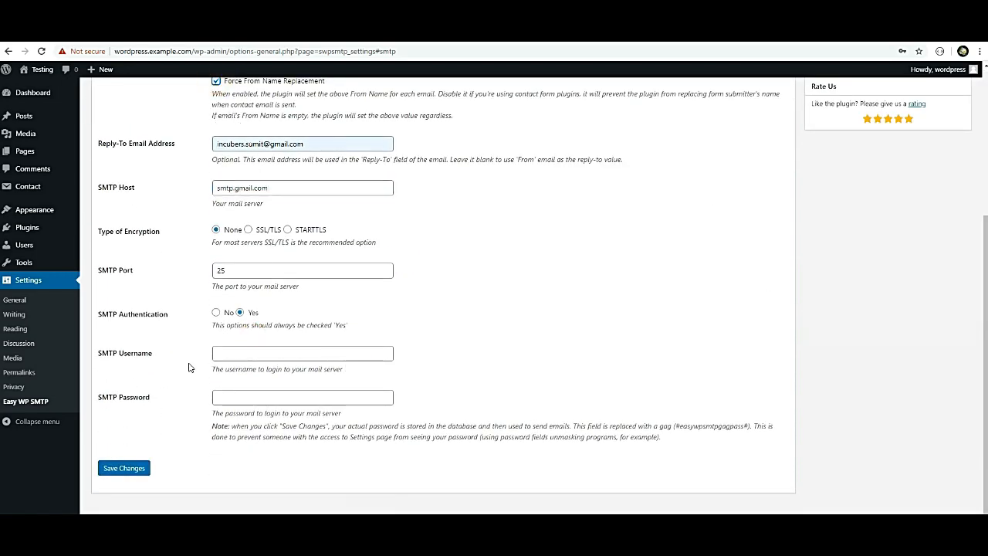
Enter the Gmail address as SMTP username, add the password, and save the settings.
click(223, 356)
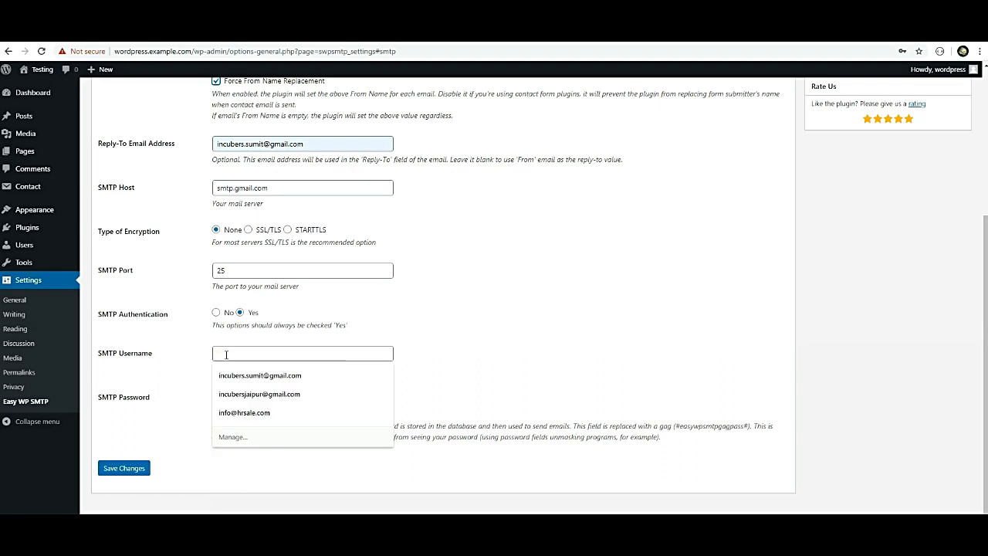
click(272, 376)
click(234, 396)
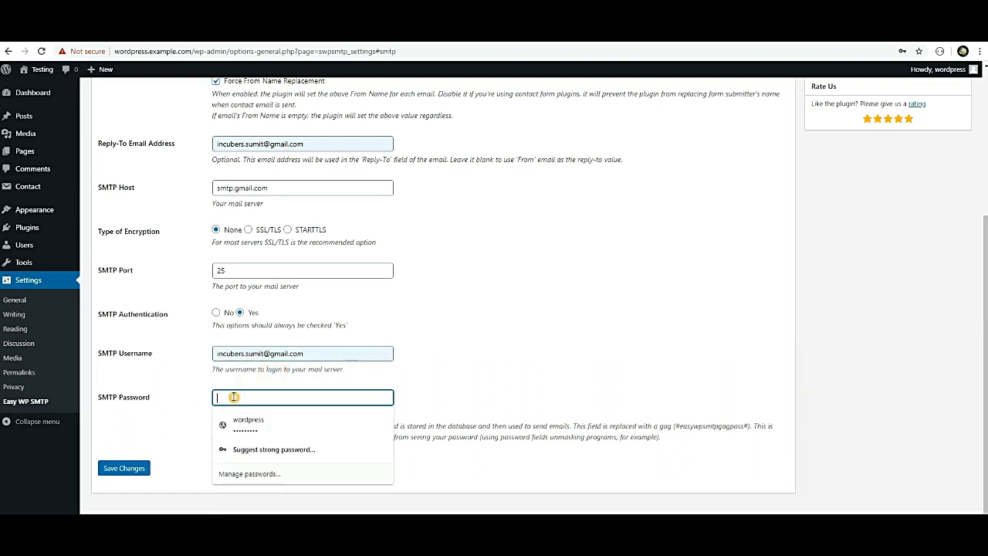
click(668, 351)
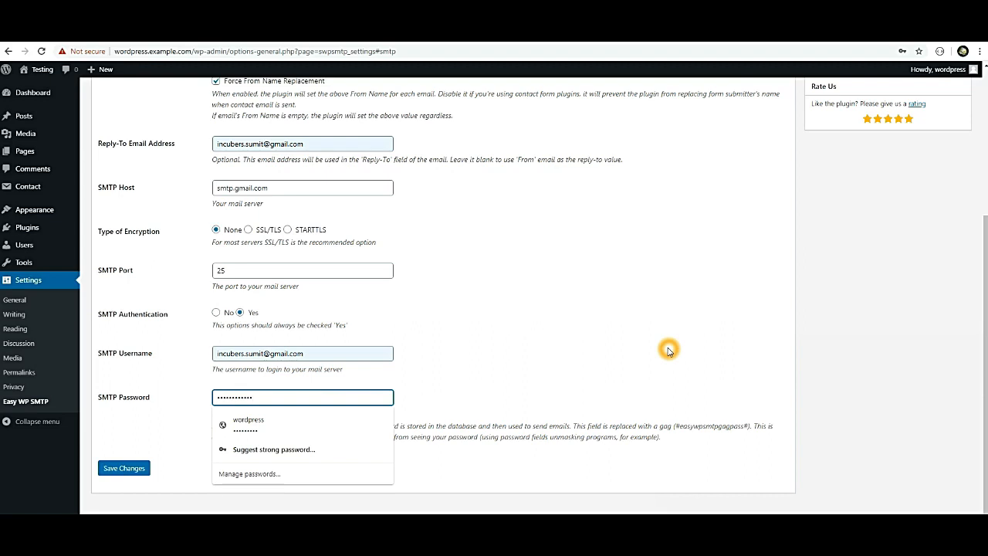
click(123, 469)
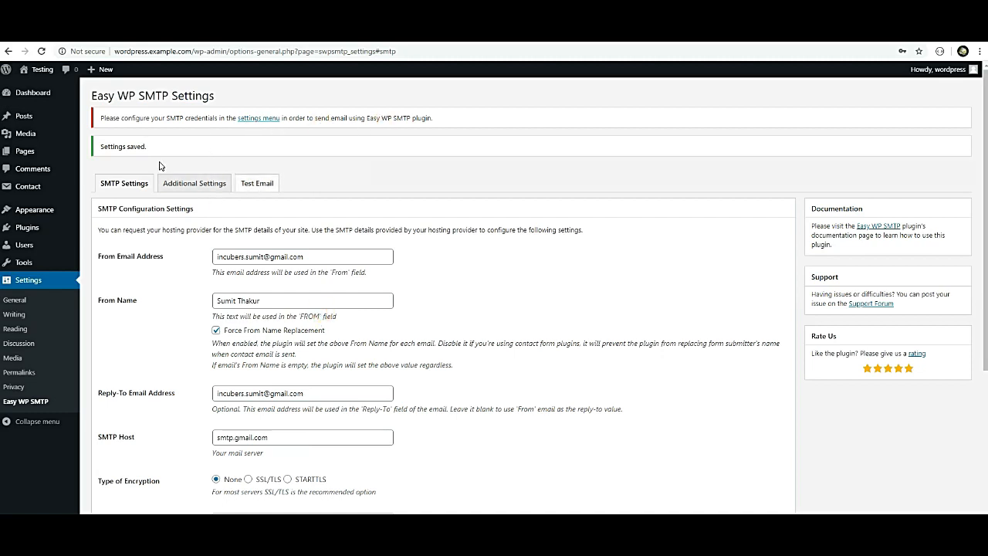
Re-enter the SMTP password, save the settings again, and open the Test Email form.
scroll(271, 313, down, 1)
scroll(271, 312, down, 2)
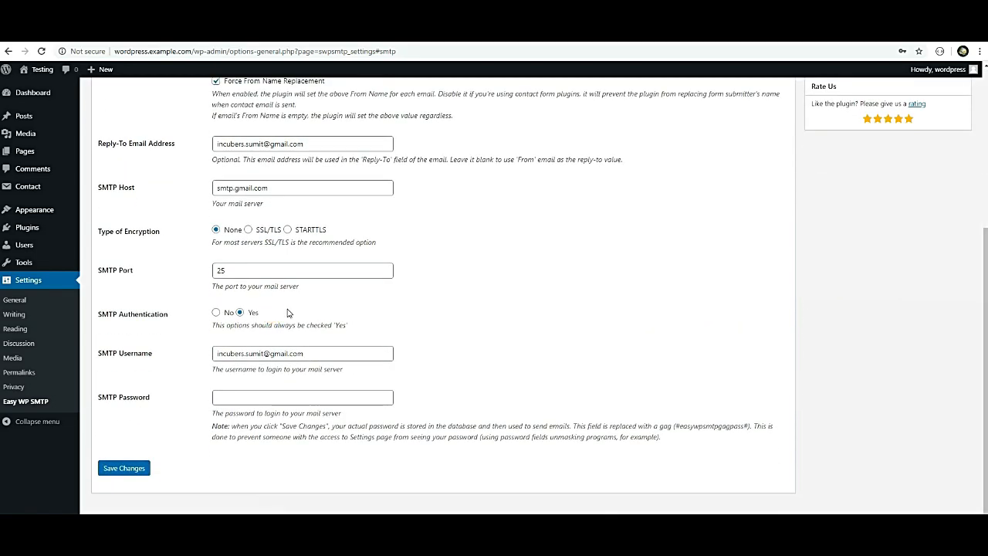
click(222, 397)
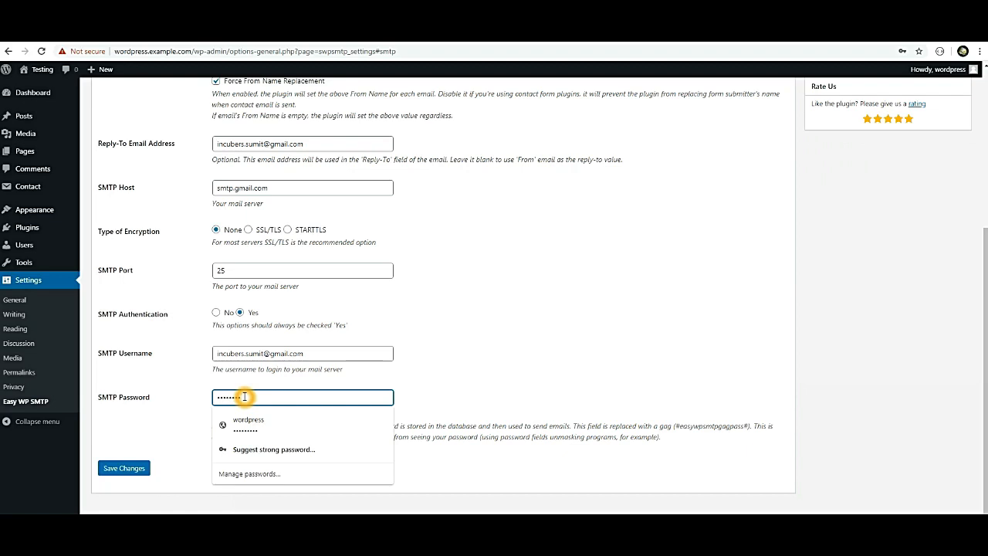
click(133, 467)
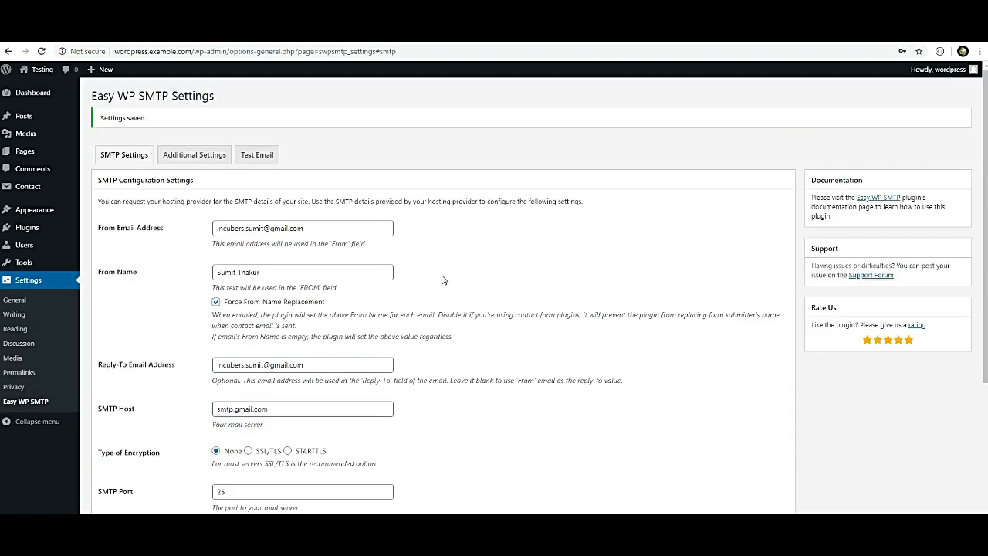
scroll(443, 279, down, 3)
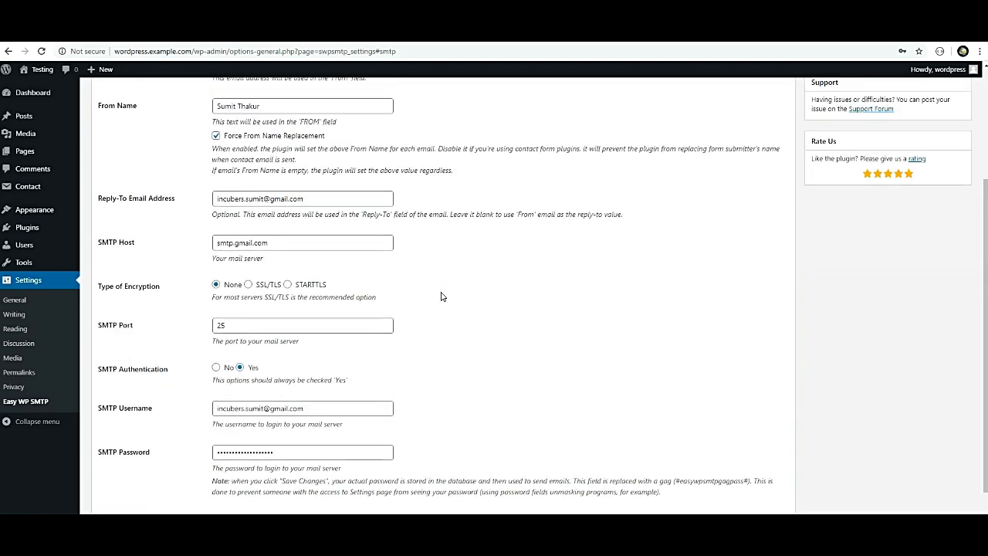
scroll(440, 288, up, 3)
click(256, 155)
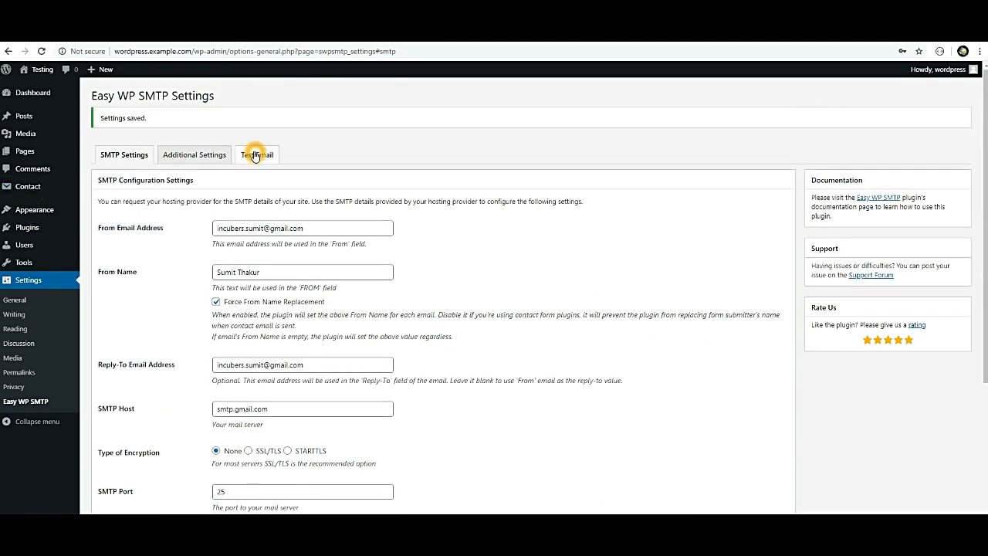
click(255, 156)
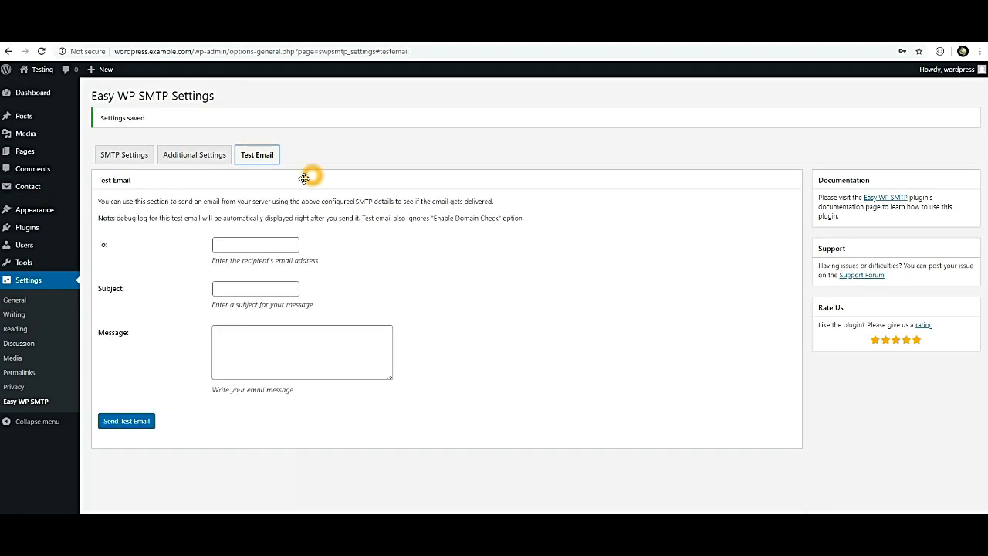
Send a test email to the Gmail address with subject 'Test by WP' and message 'Testing'.
click(231, 243)
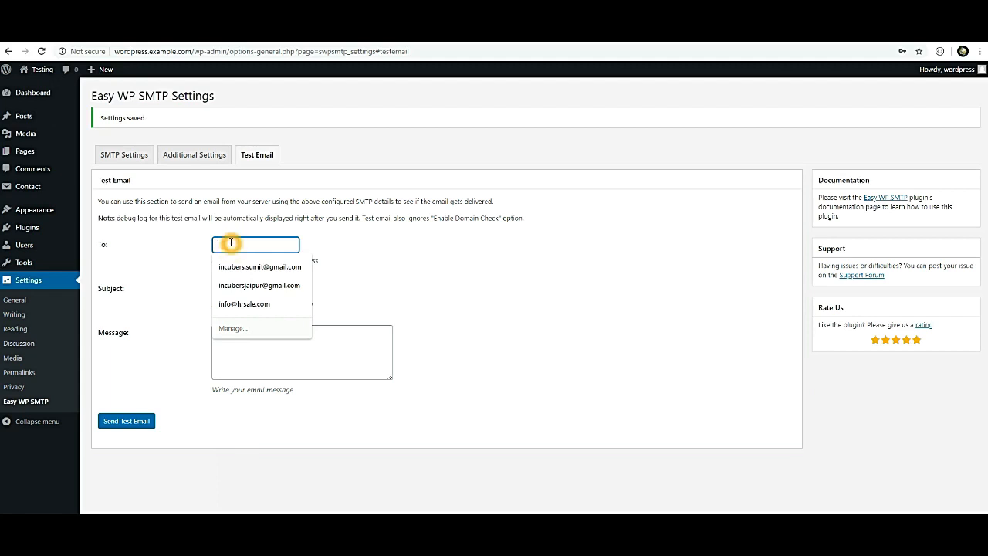
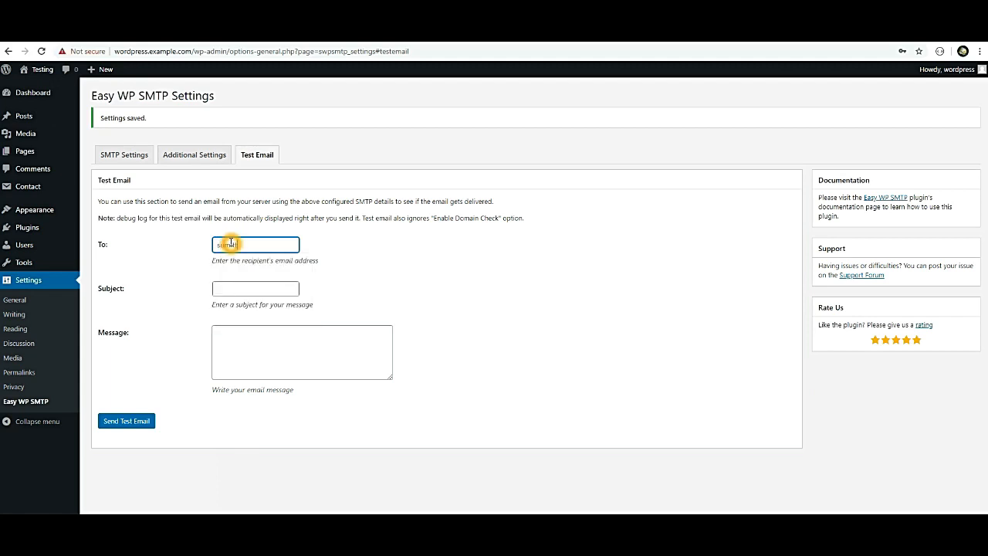
key(Tab)
text(Test )
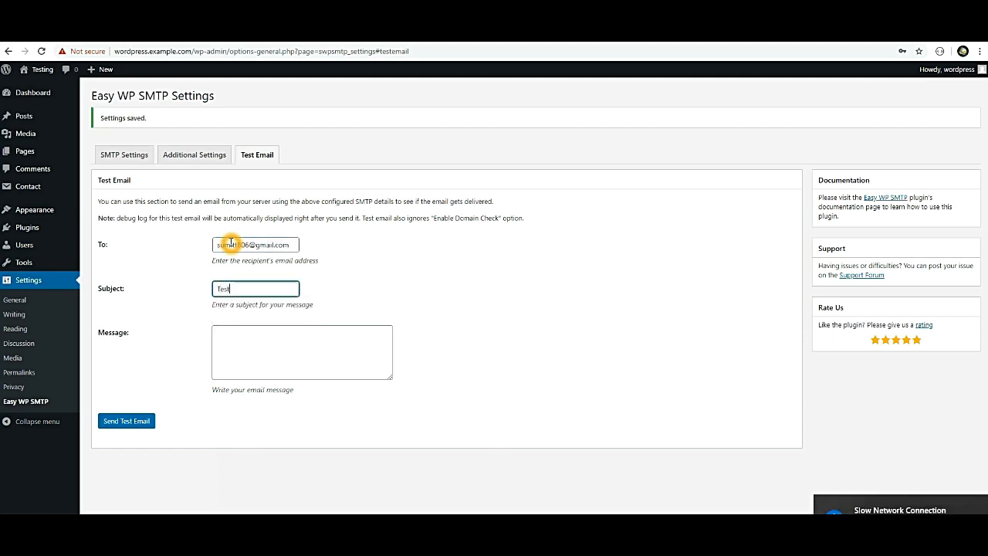
text(by)
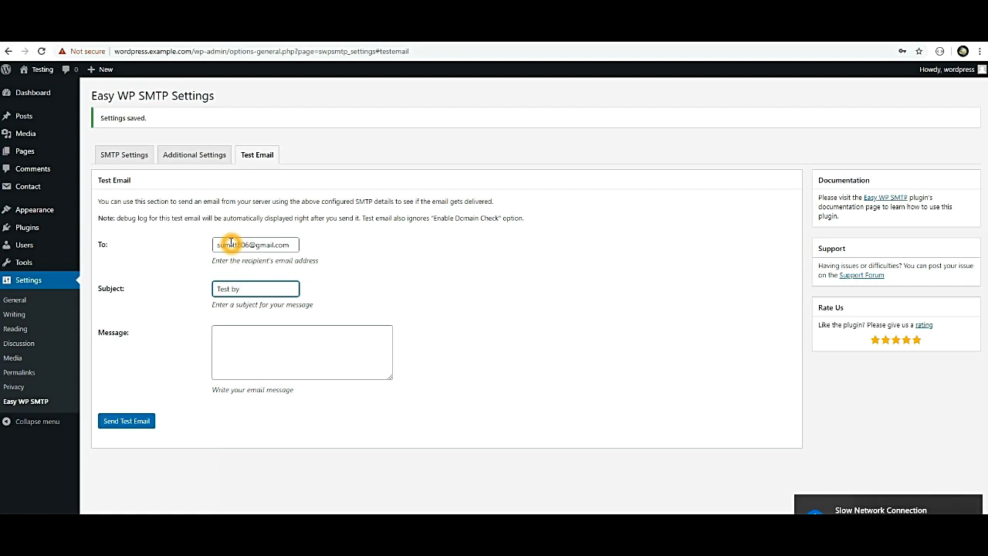
text( WP)
key(Tab)
text(T)
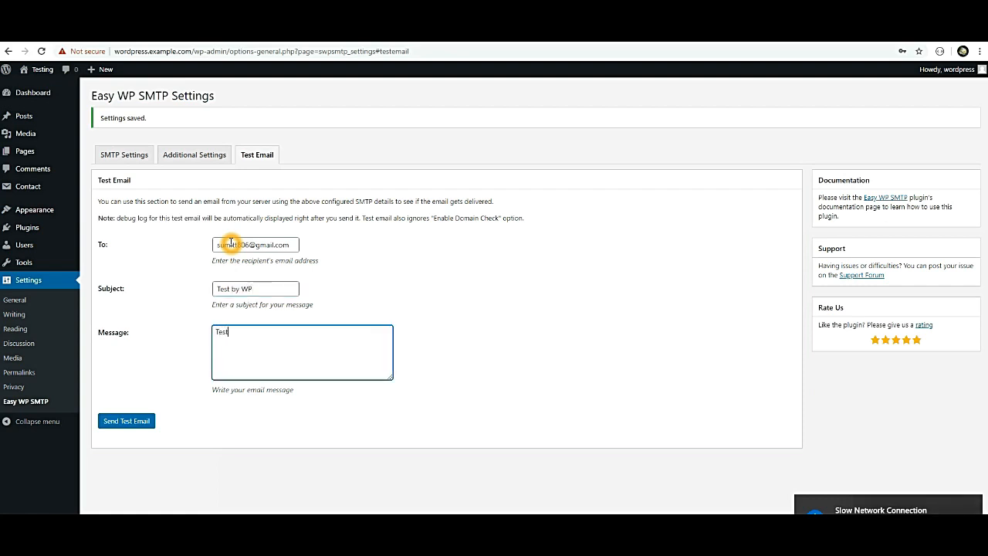
click(115, 421)
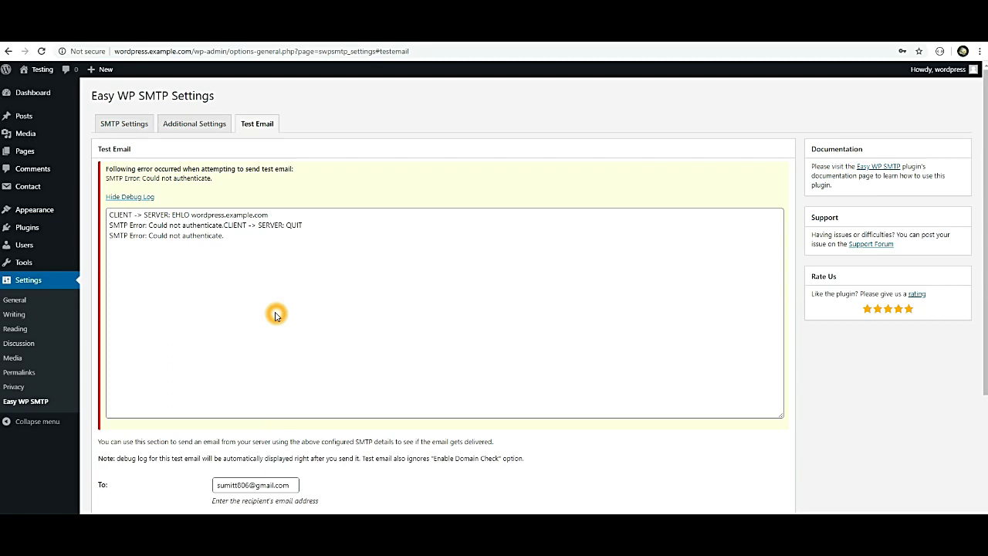
click(255, 237)
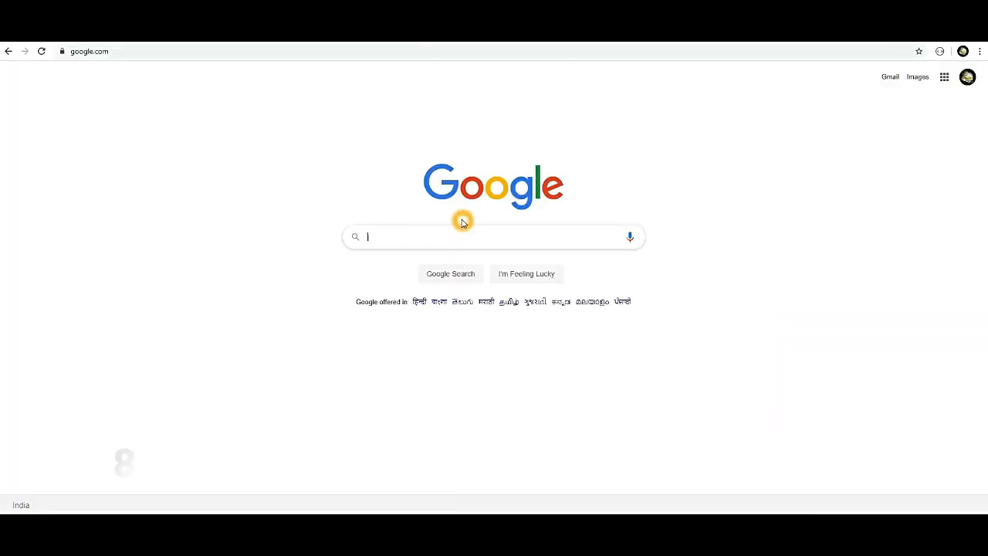
Search Google for 'less secure app' and open the Google Accounts Less secure apps page.
text(les)
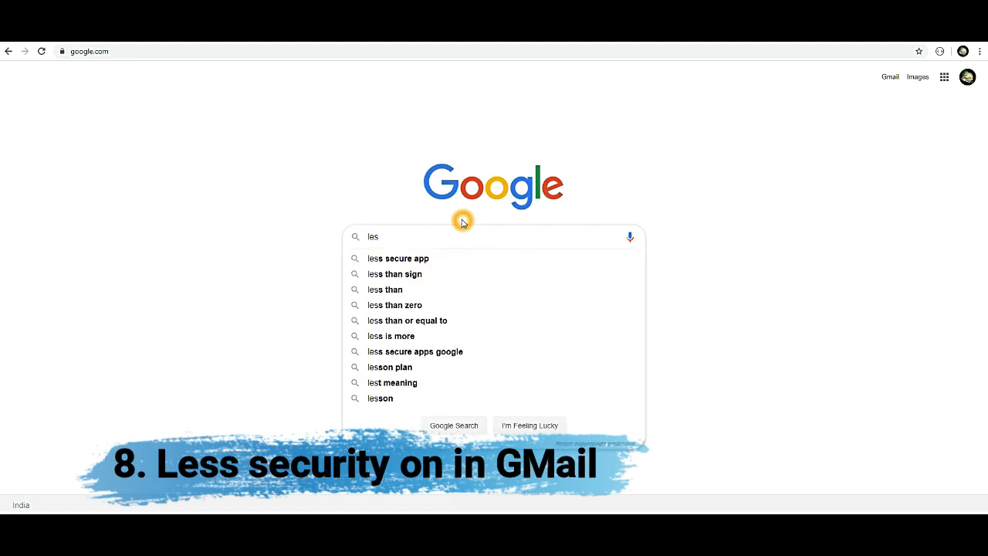
key(Down)
key(Return)
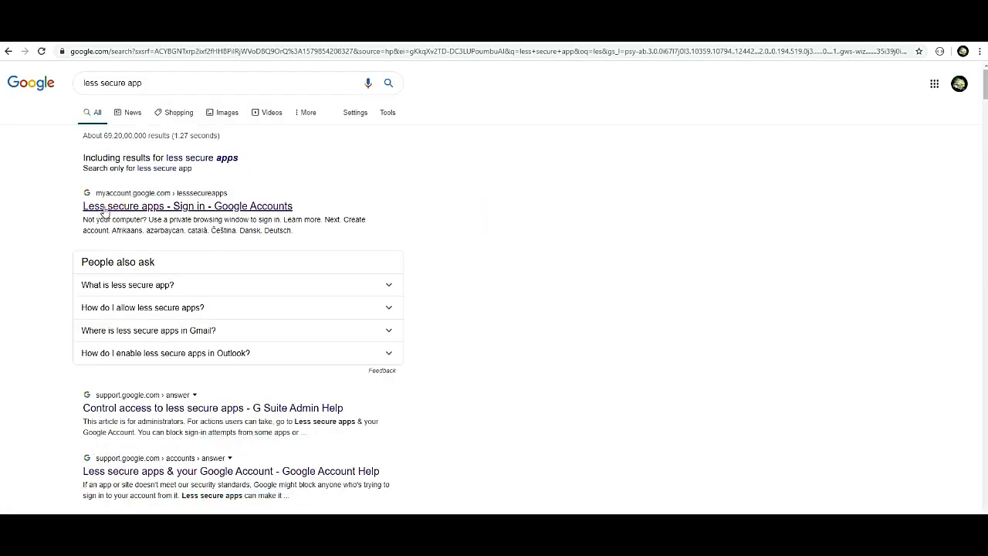
click(160, 207)
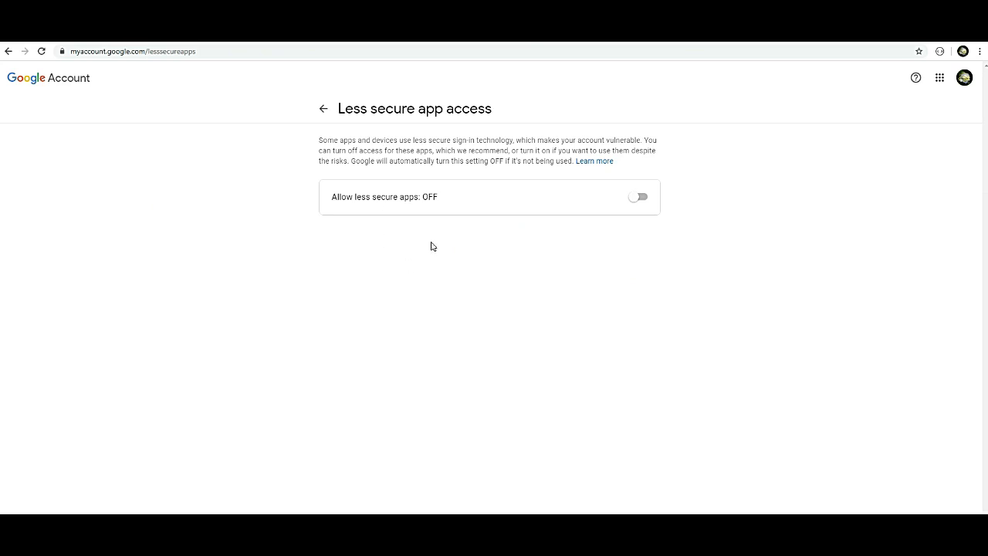
Reload the Less secure app access page, confirm the signed-in account, and try the toggle.
click(38, 53)
click(964, 77)
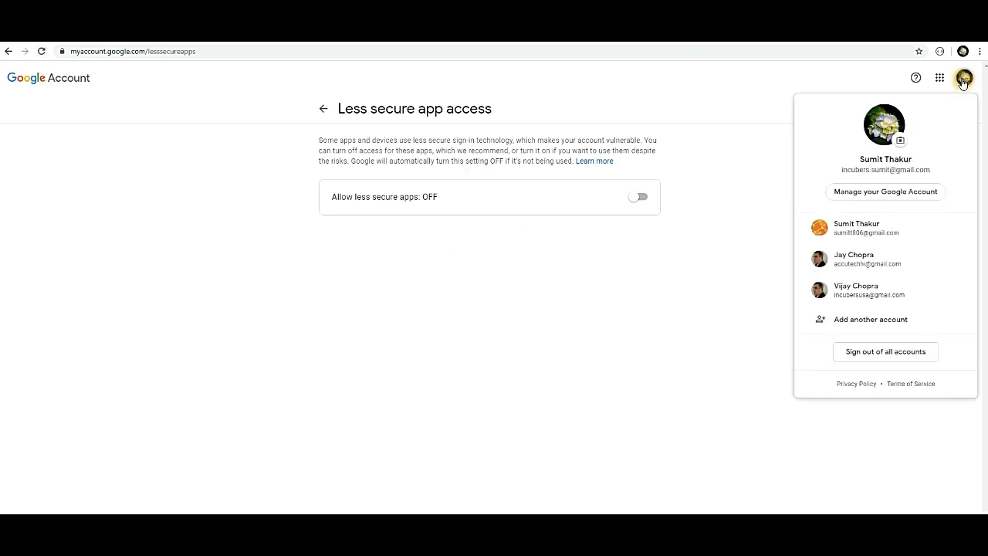
click(774, 156)
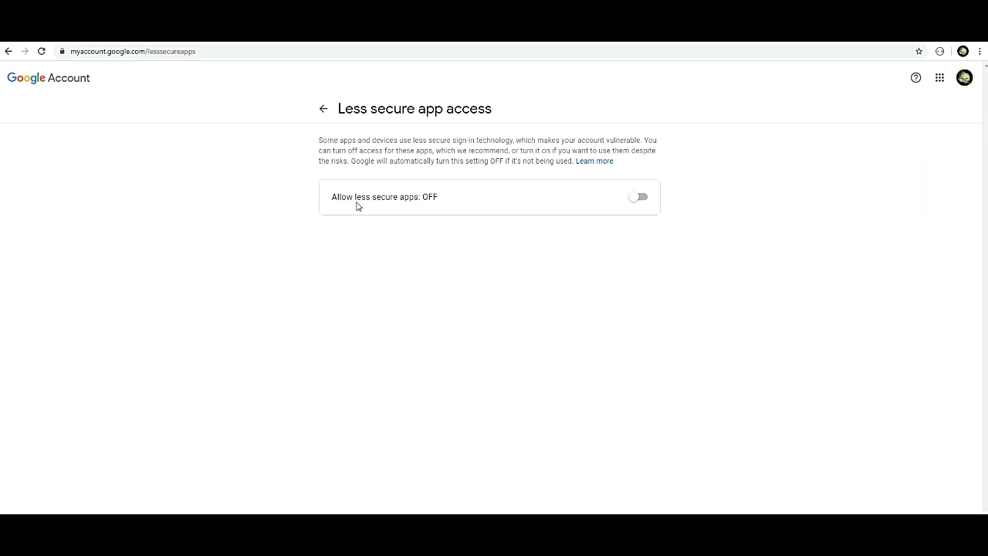
click(641, 202)
click(641, 203)
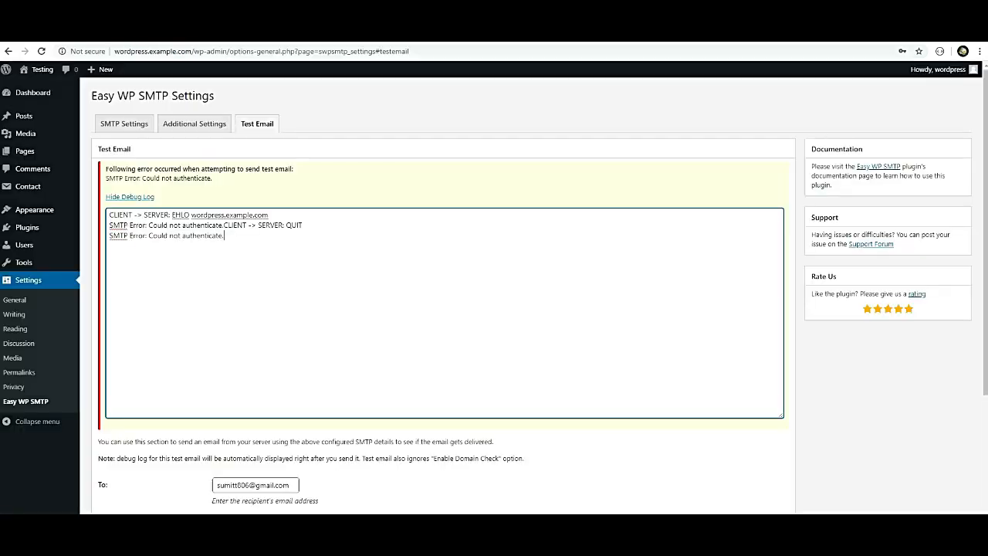
Switch Allow less secure apps ON, then return to the Easy WP SMTP page.
drag(238, 243, 115, 218)
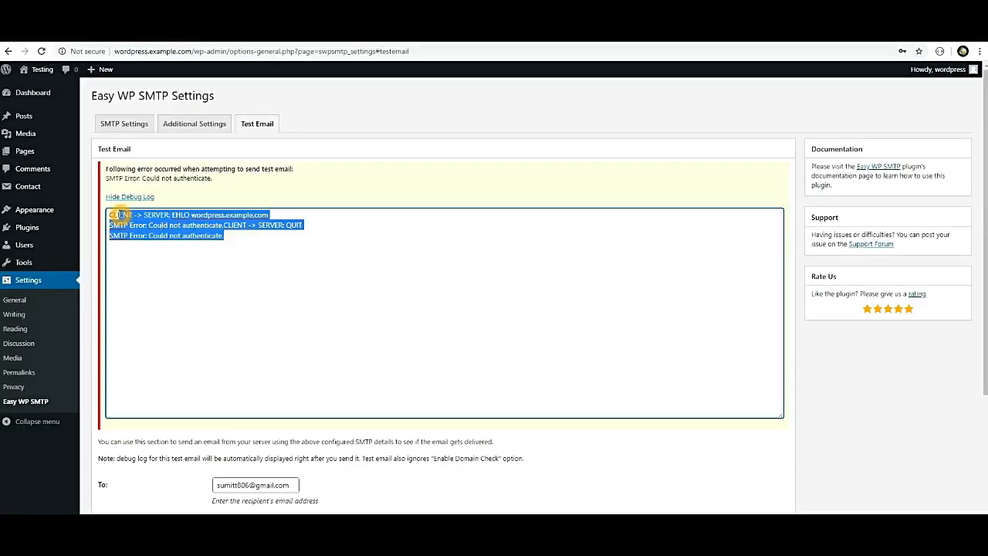
click(139, 244)
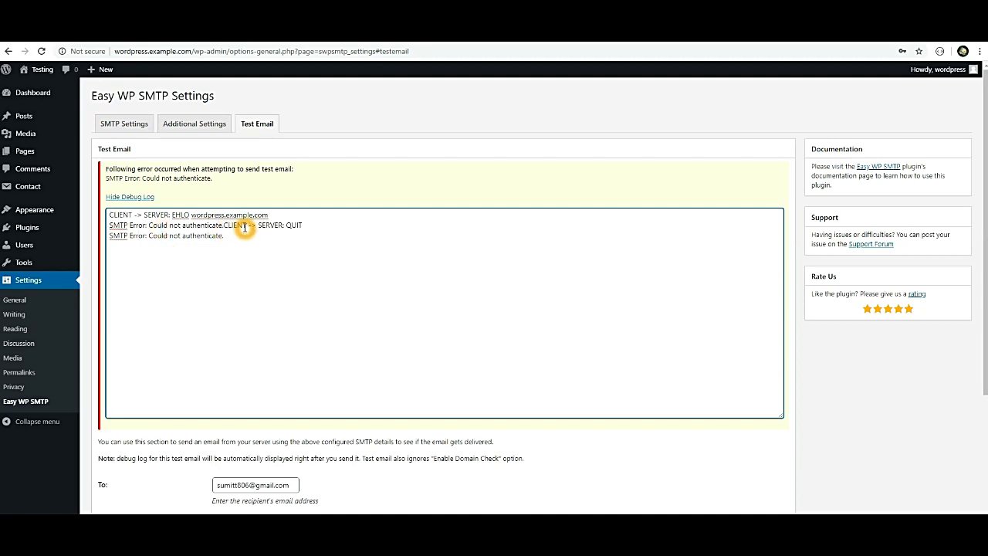
click(250, 33)
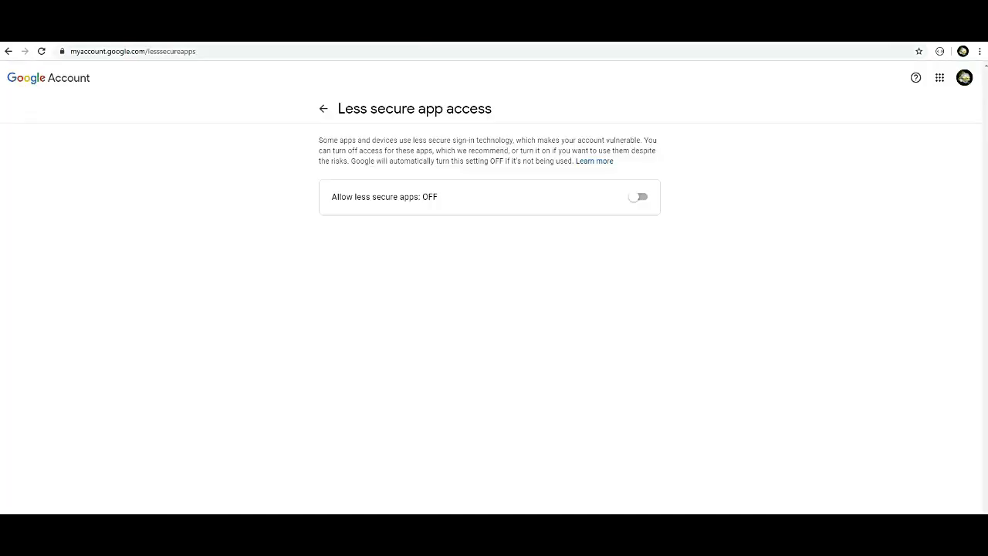
click(639, 196)
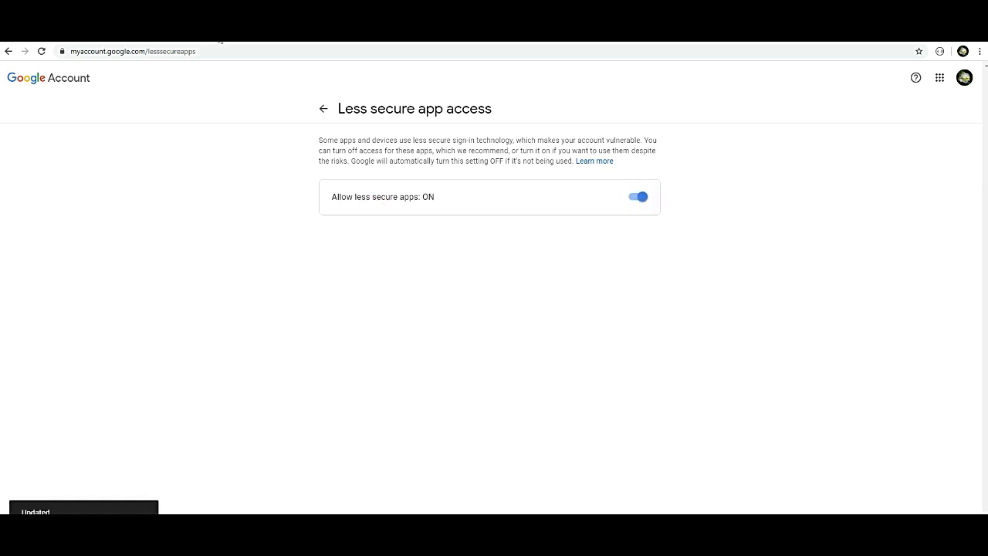
click(166, 34)
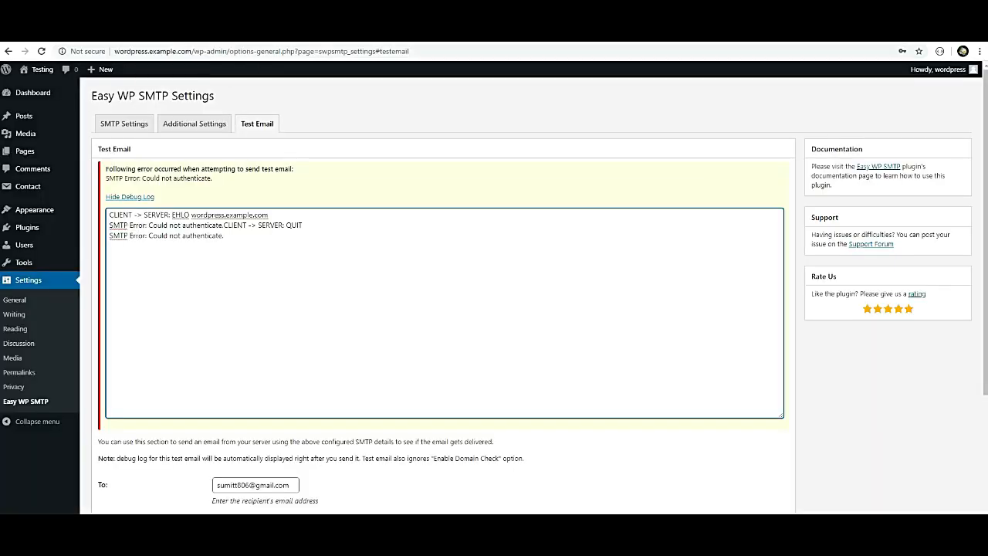
Resend the test email, which fails with SMTP connect() failed, then open Gmail.
scroll(316, 281, down, 3)
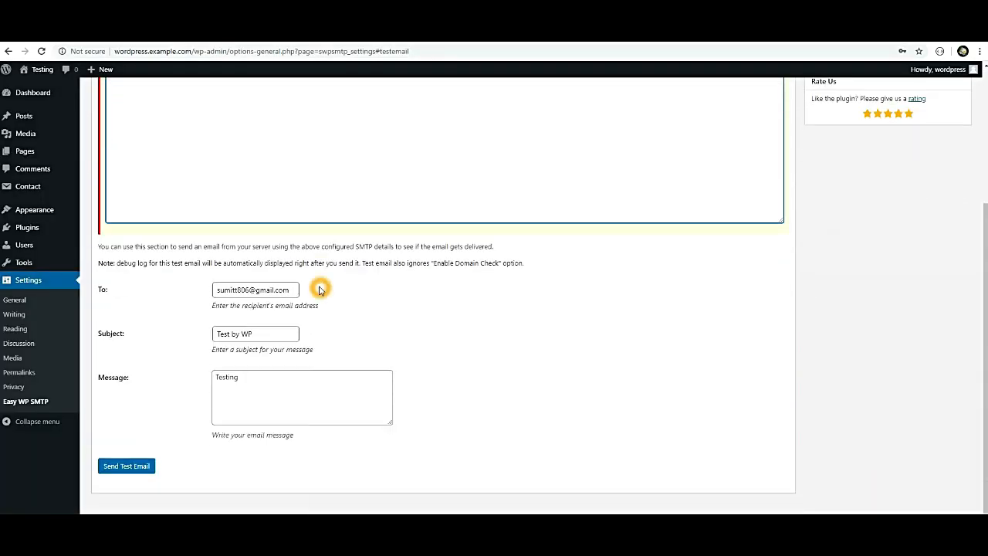
click(128, 466)
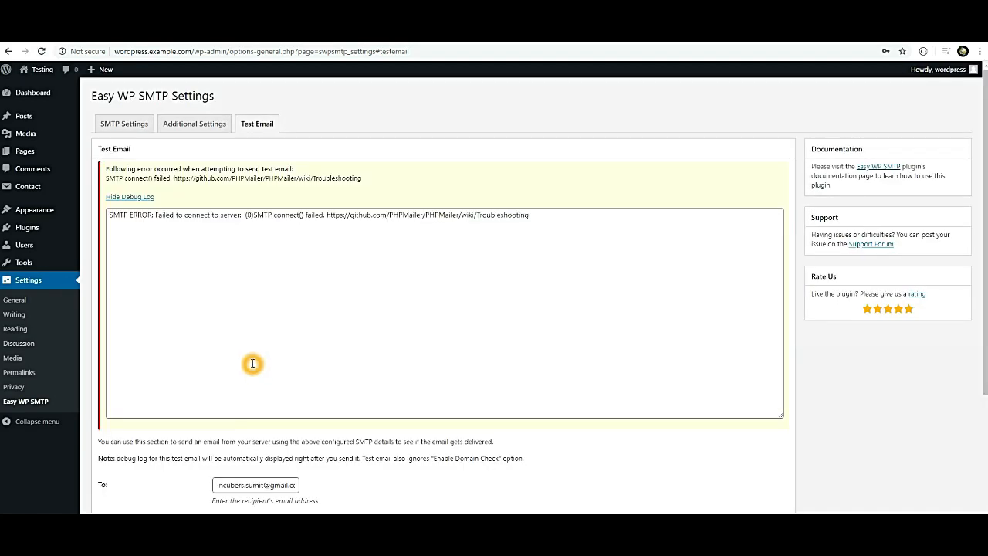
click(113, 126)
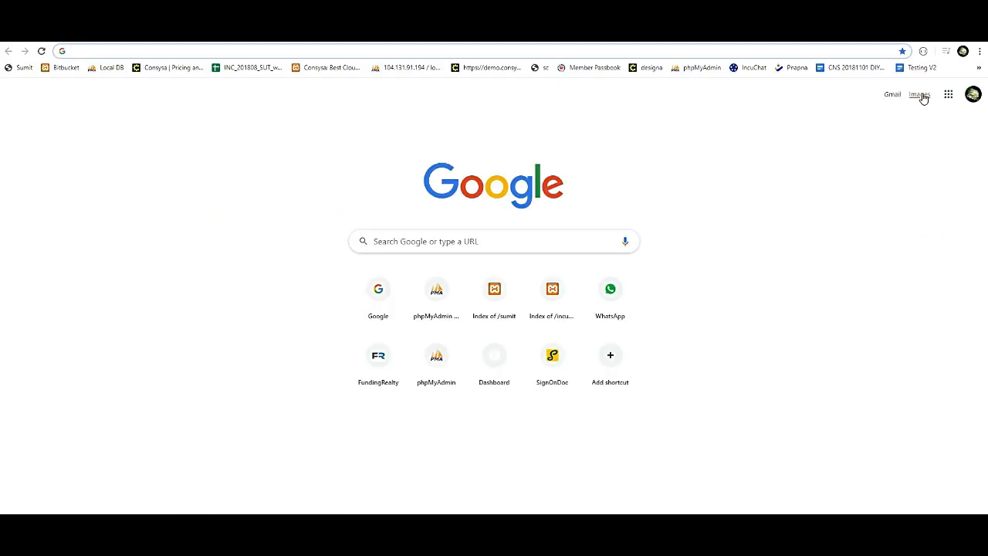
click(892, 95)
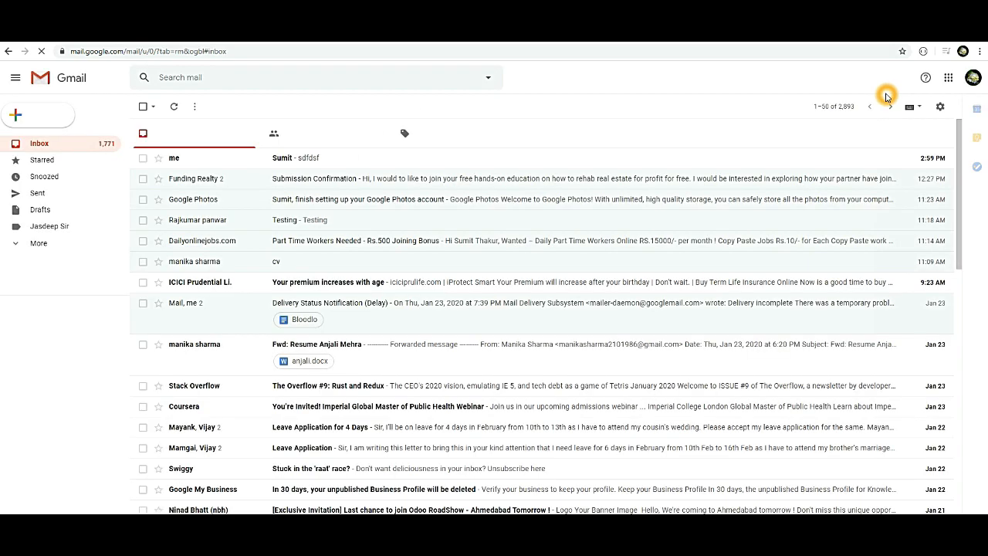
Open the newest test email in Gmail and inspect its sender and reply-to addresses.
click(183, 163)
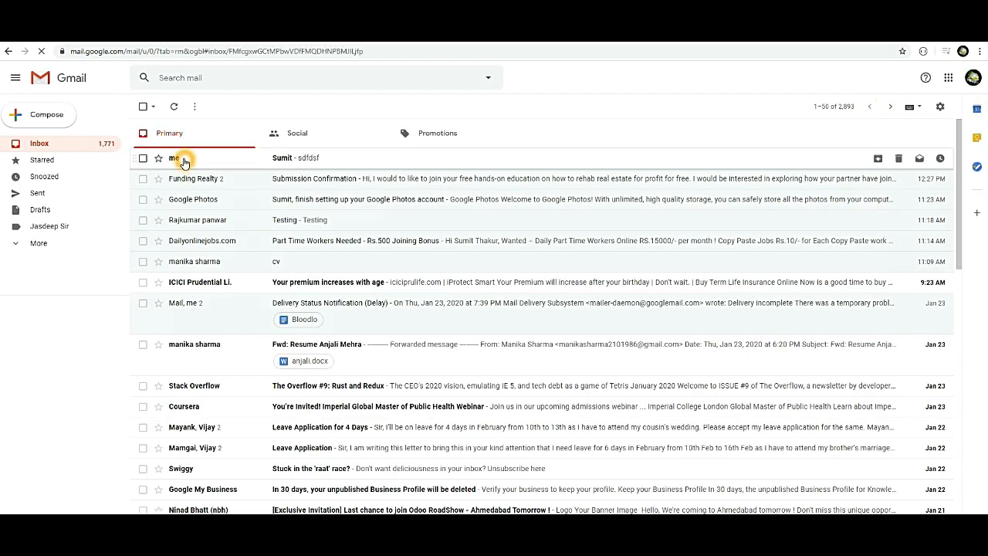
click(175, 195)
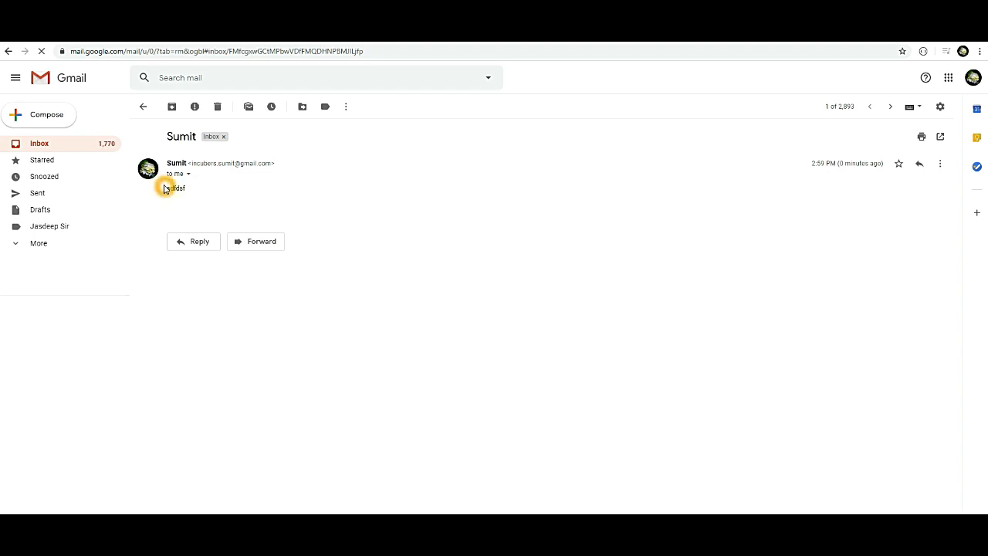
drag(164, 187, 190, 187)
click(219, 192)
click(189, 174)
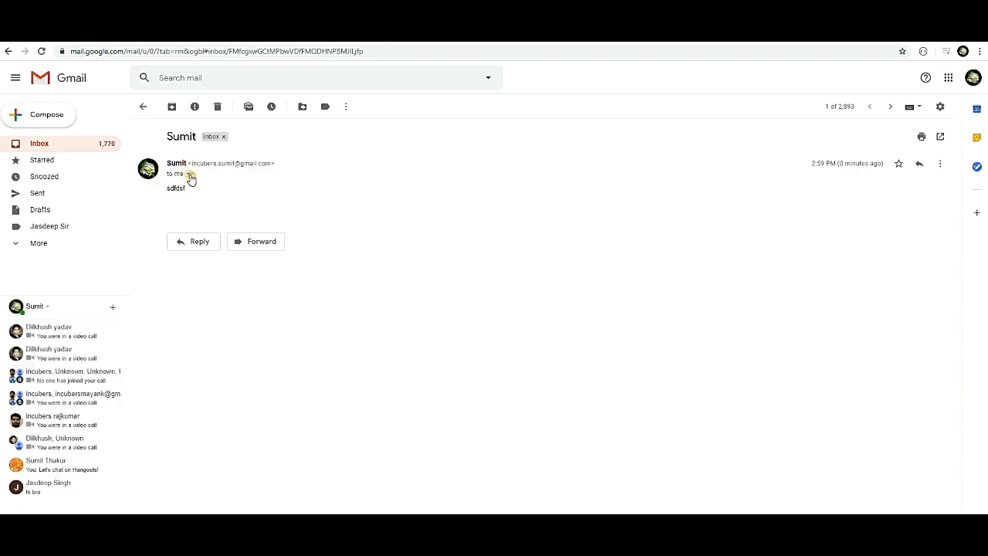
drag(263, 190, 356, 190)
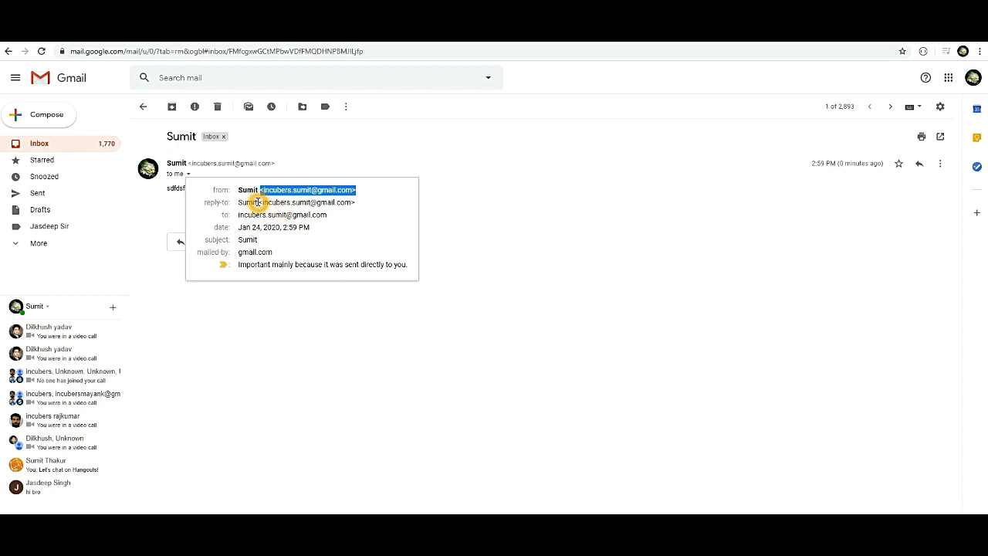
drag(263, 202, 352, 203)
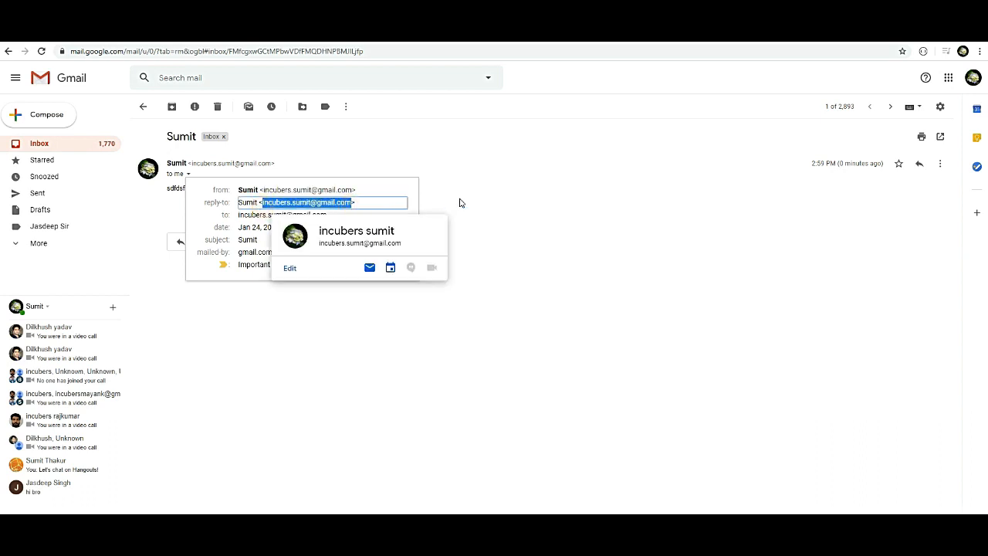
click(453, 160)
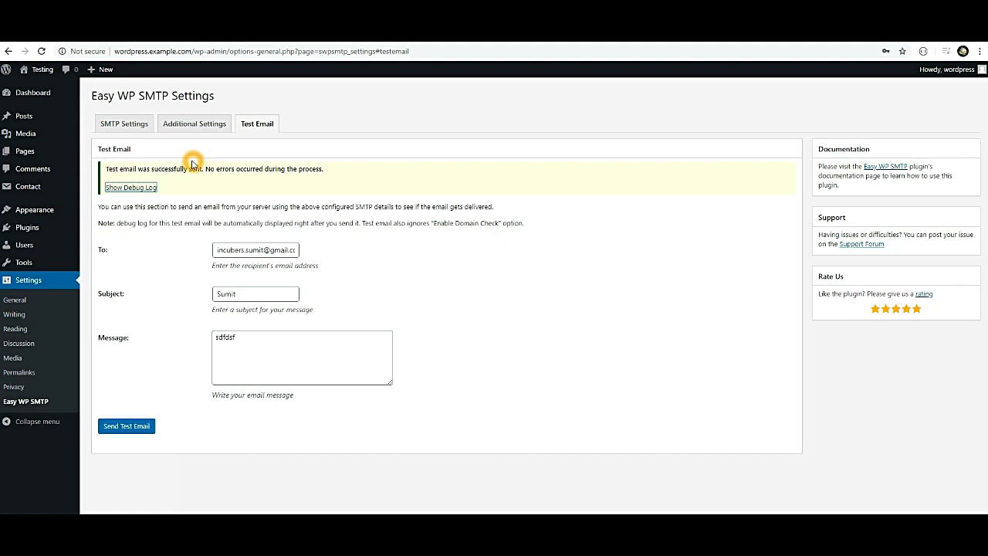
Review the SMTP settings: host smtp.gmail.com, SSL/TLS encryption and port 465.
click(121, 126)
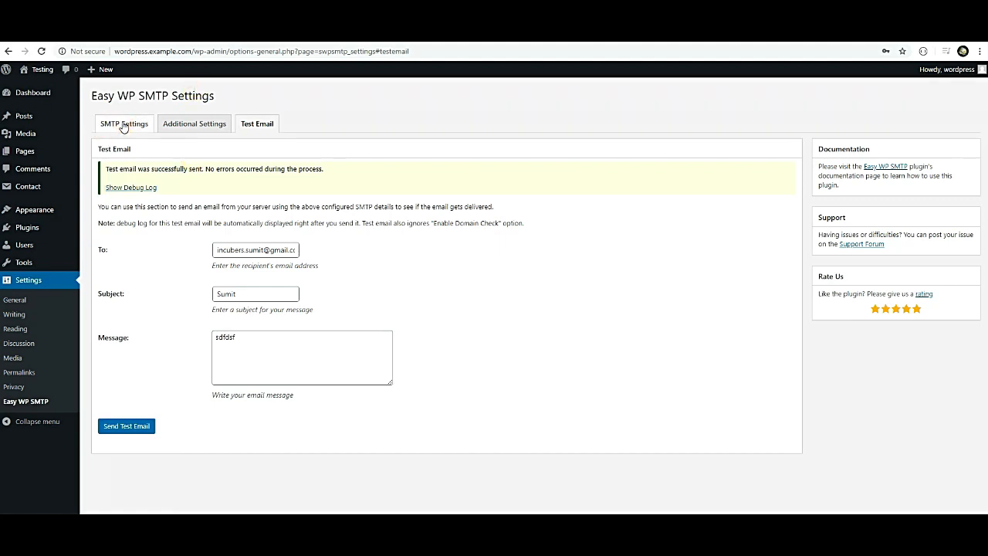
scroll(234, 243, down, 1)
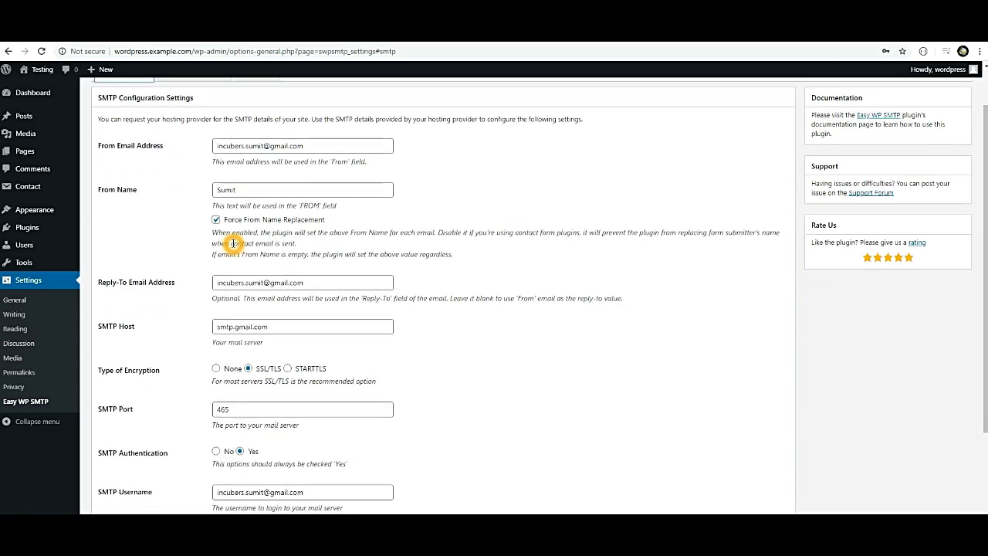
click(306, 148)
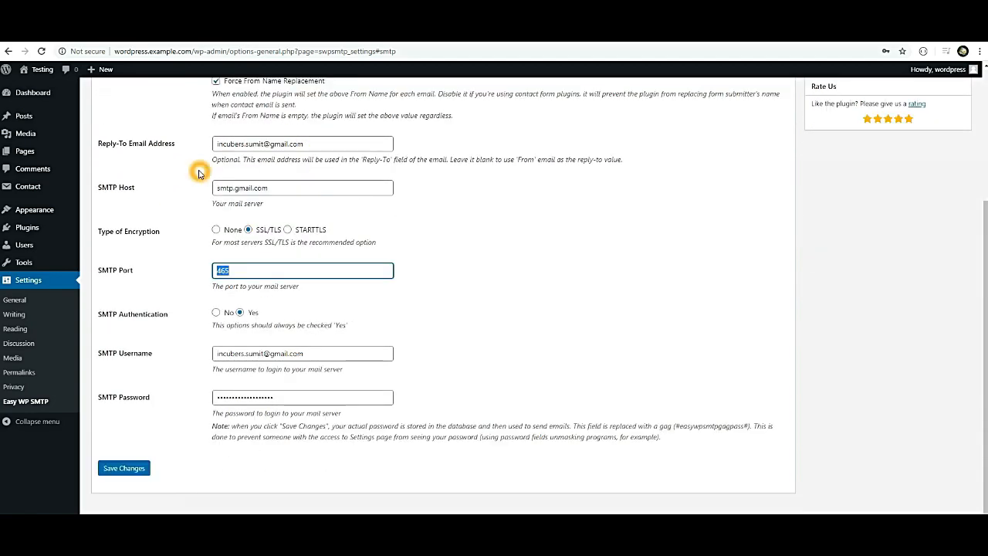
scroll(258, 258, up, 3)
scroll(243, 244, down, 2)
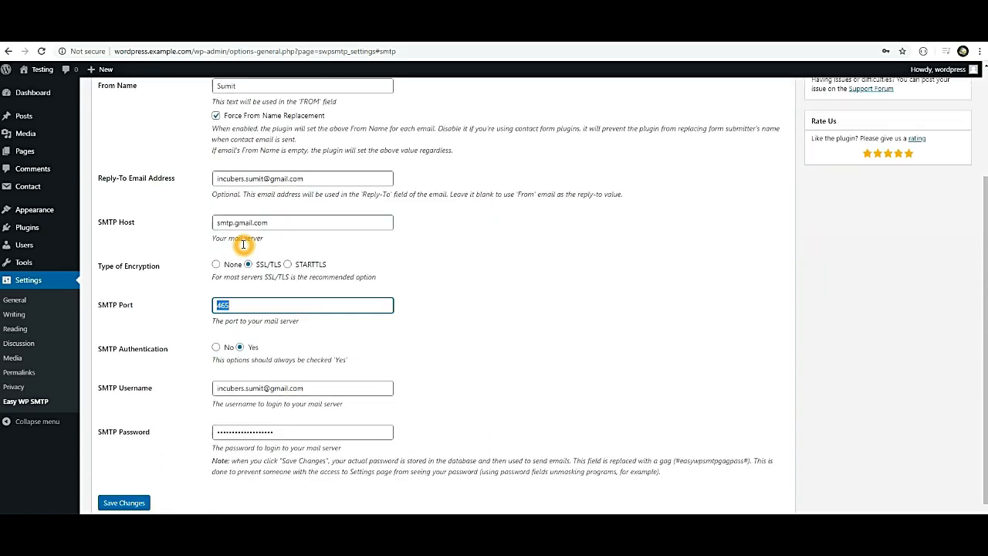
scroll(243, 244, down, 1)
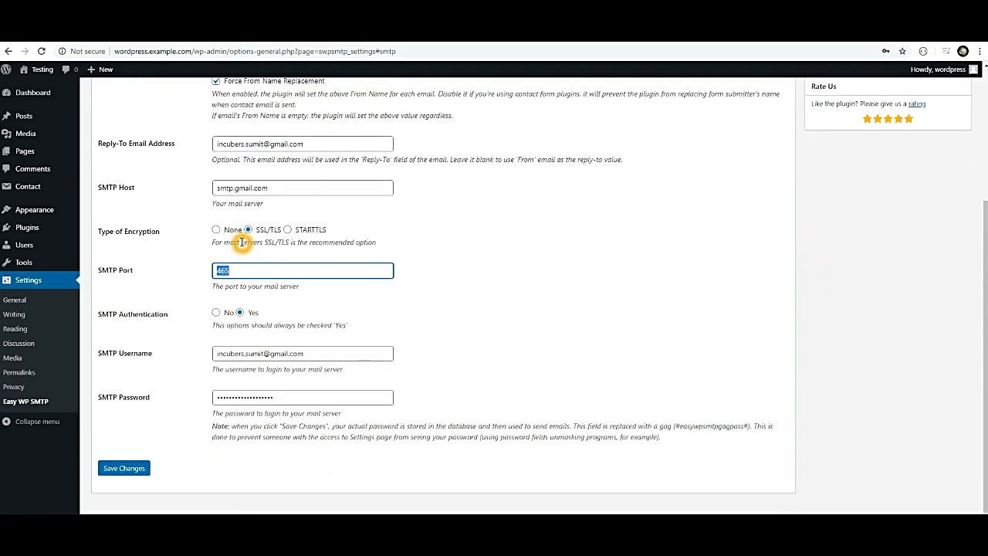
scroll(242, 243, up, 4)
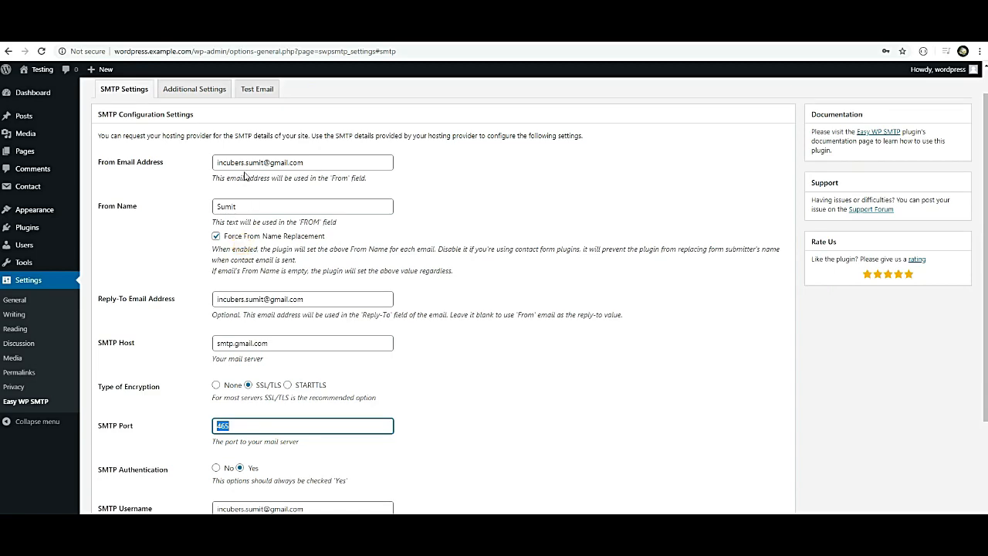
scroll(251, 170, down, 4)
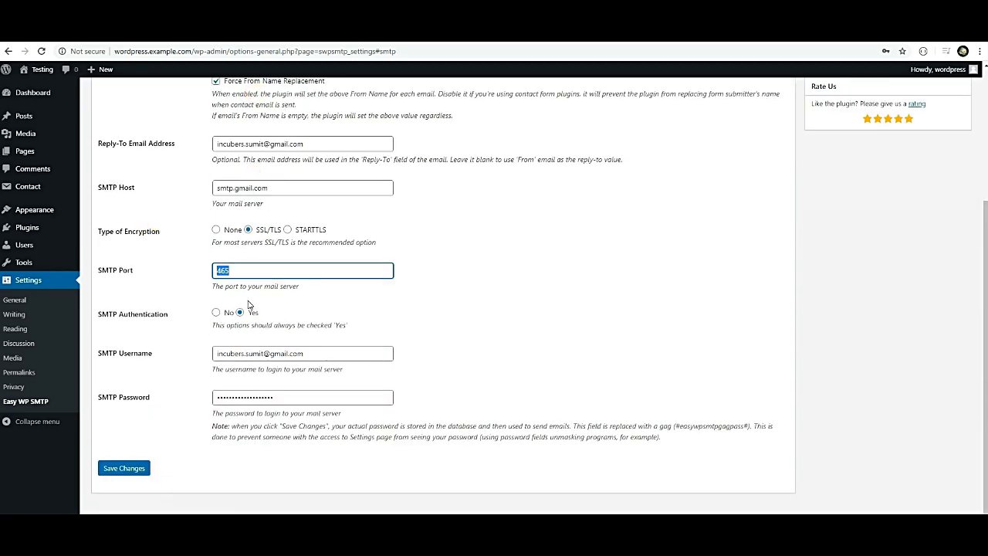
scroll(248, 301, up, 5)
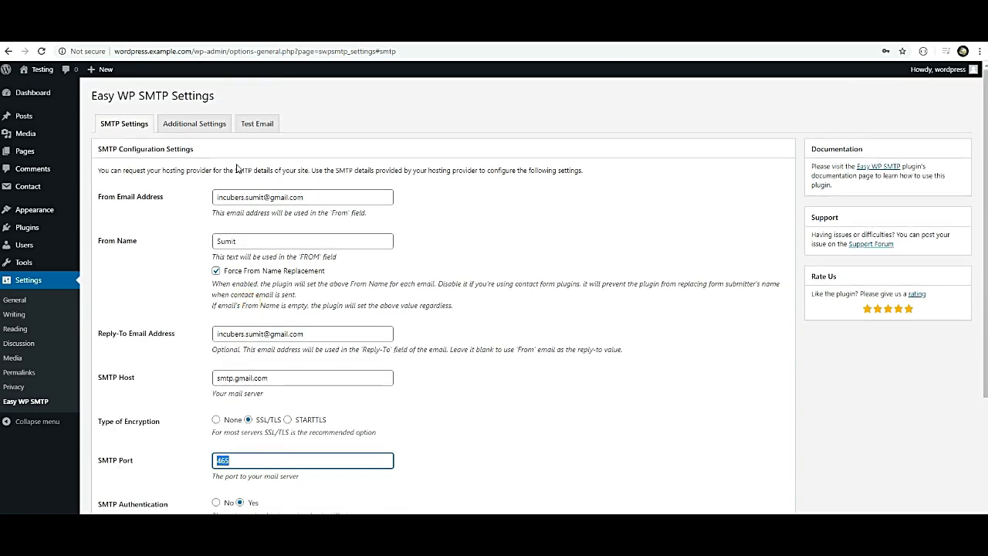
Import easy_wp_smtp_settings (1).json via Additional Settings, then view the updated SMTP settings.
click(198, 124)
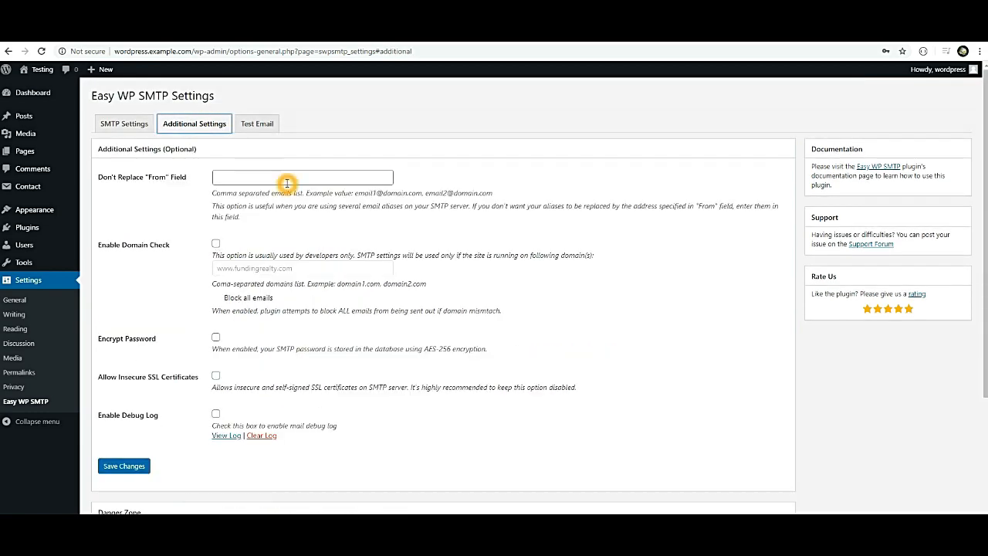
scroll(286, 187, down, 5)
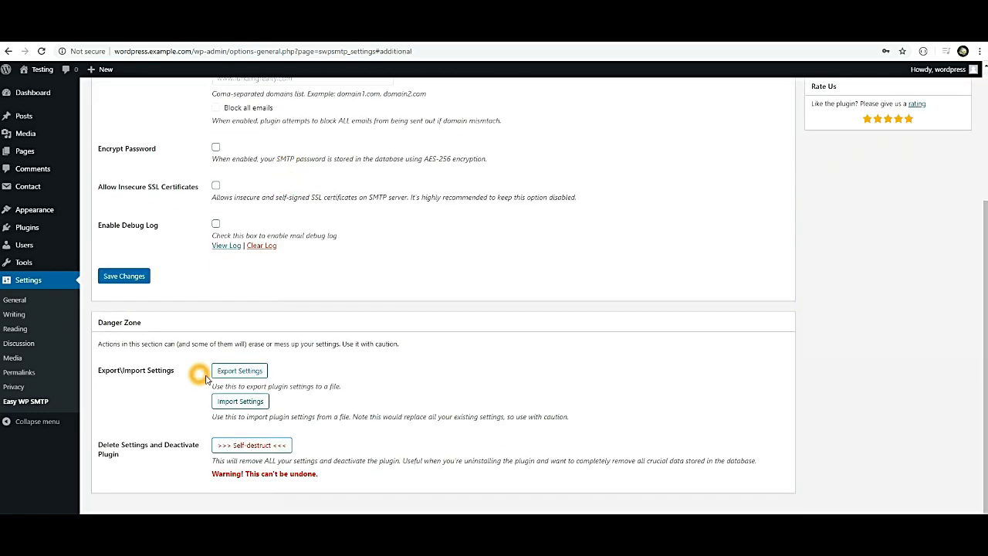
click(230, 401)
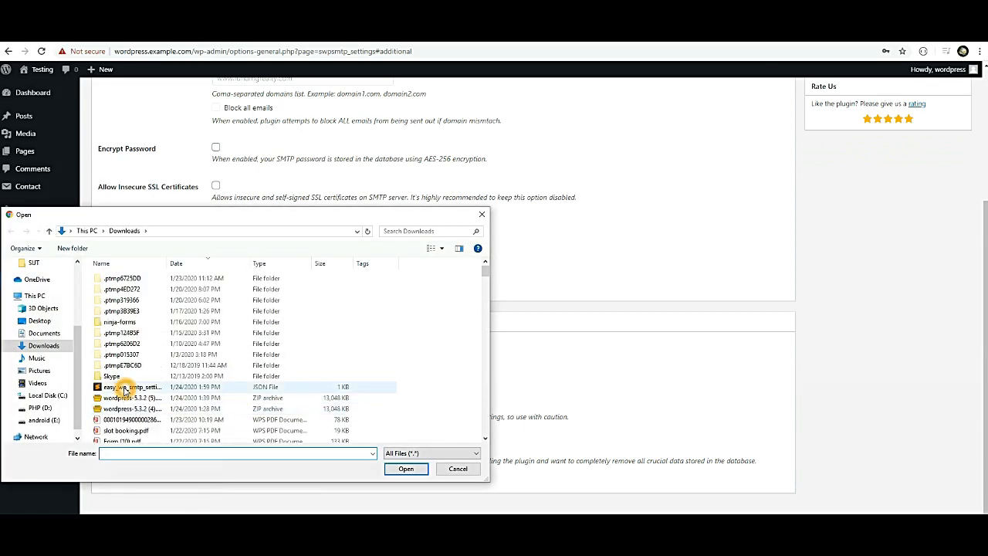
click(130, 387)
click(406, 469)
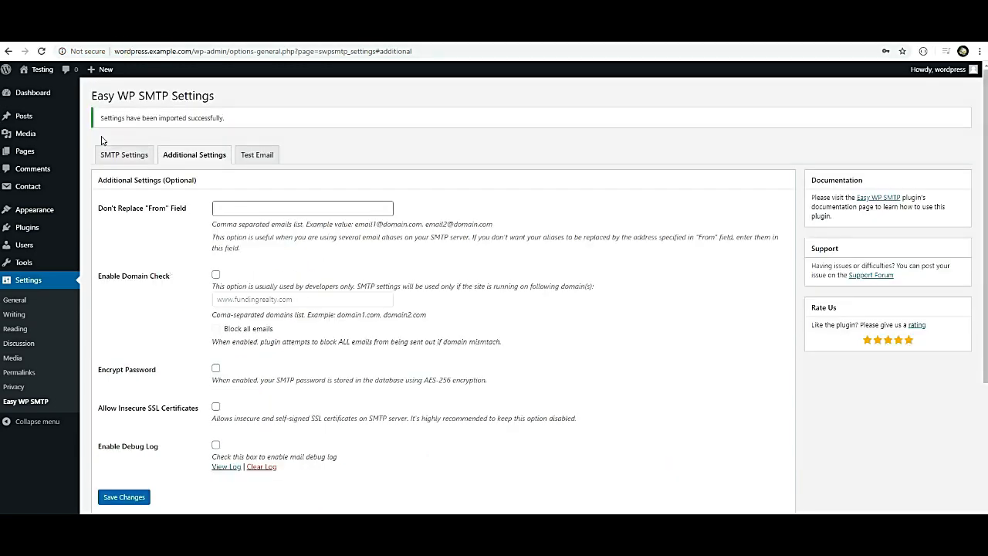
click(123, 156)
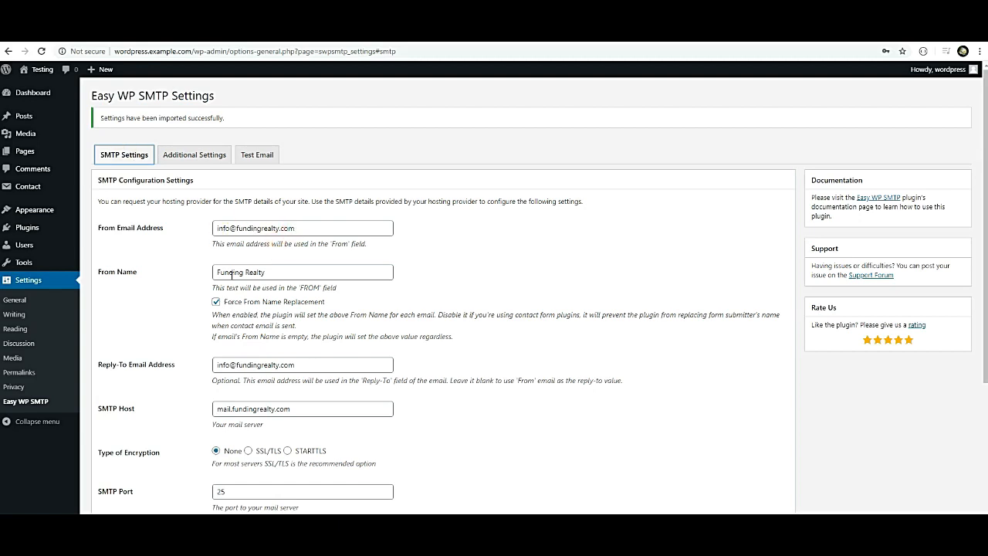
Review the imported SMTP settings (mail.fundingrealty.com, port 25) and open the Test Email form.
click(219, 435)
click(207, 462)
click(218, 437)
click(232, 497)
click(243, 88)
click(243, 302)
click(262, 368)
click(251, 159)
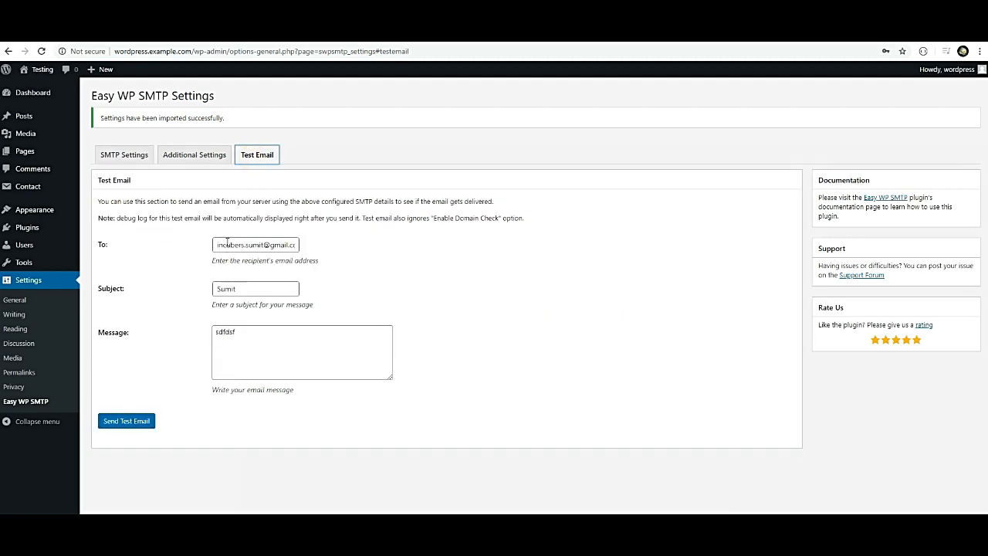
Send a test email with subject 'Test' and message 'Test', then switch to Gmail.
click(122, 423)
double_click(252, 328)
click(247, 288)
key(ctrl+a)
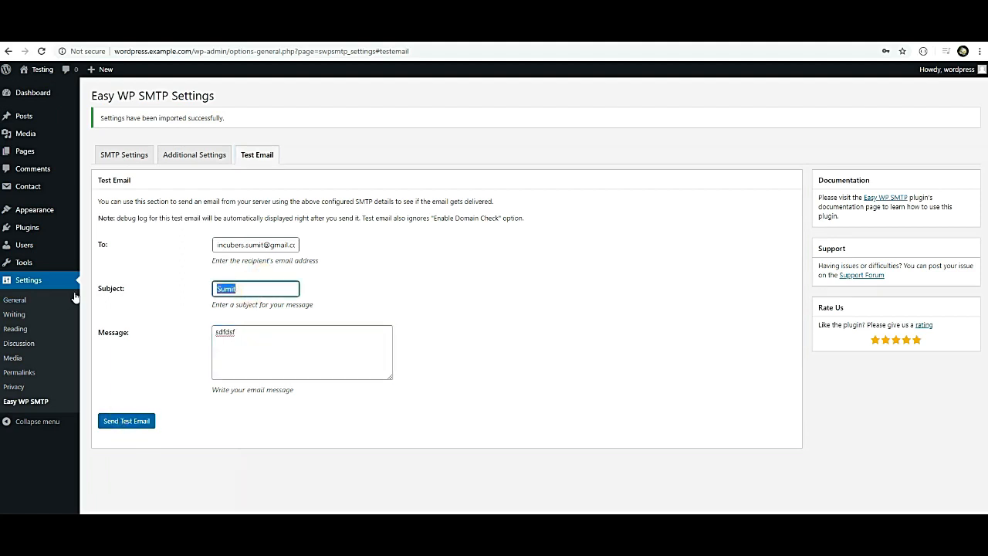
text(Test)
click(256, 337)
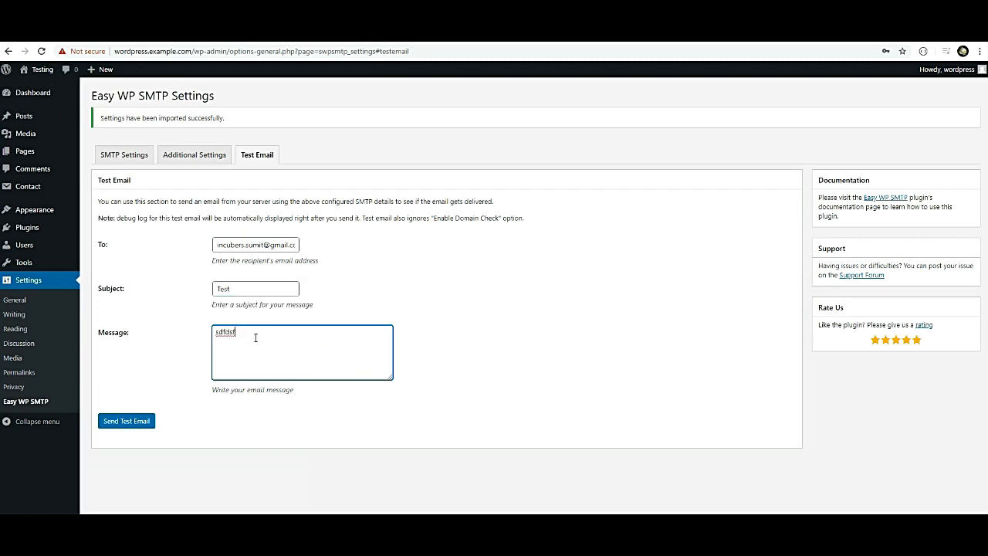
double_click(255, 338)
text(Test)
click(121, 420)
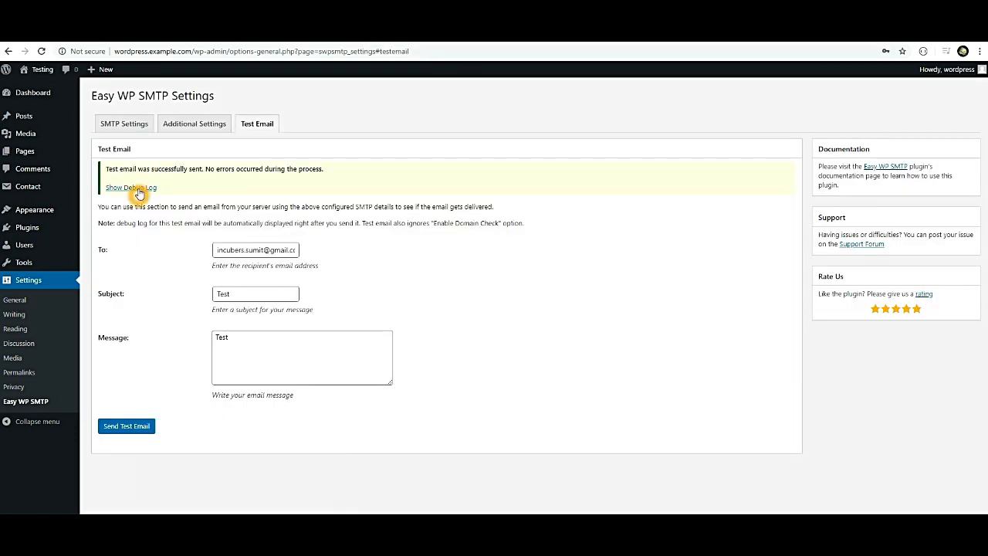
key(ctrl+Tab)
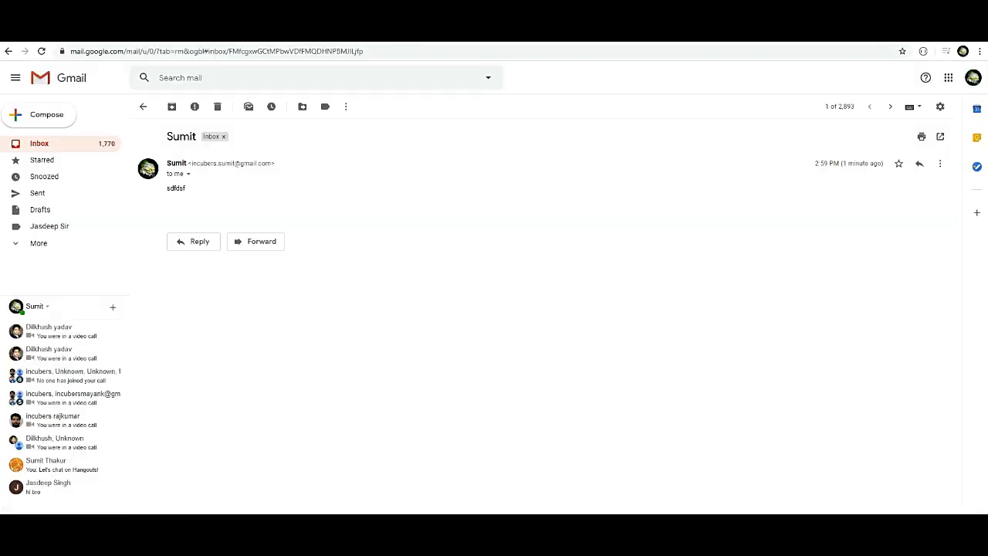
Return to the Gmail inbox and refresh it to check for new mail.
click(145, 106)
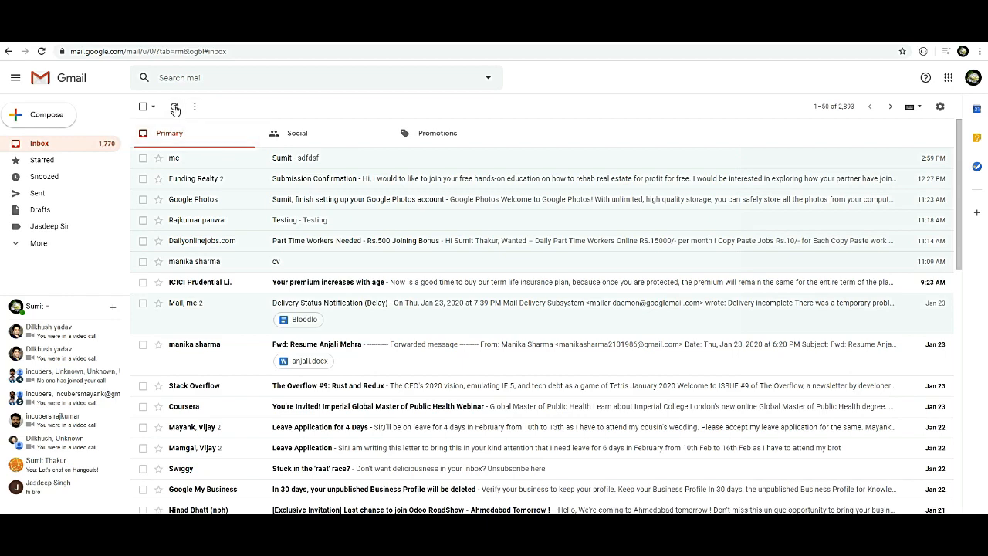
click(671, 84)
click(669, 82)
click(668, 81)
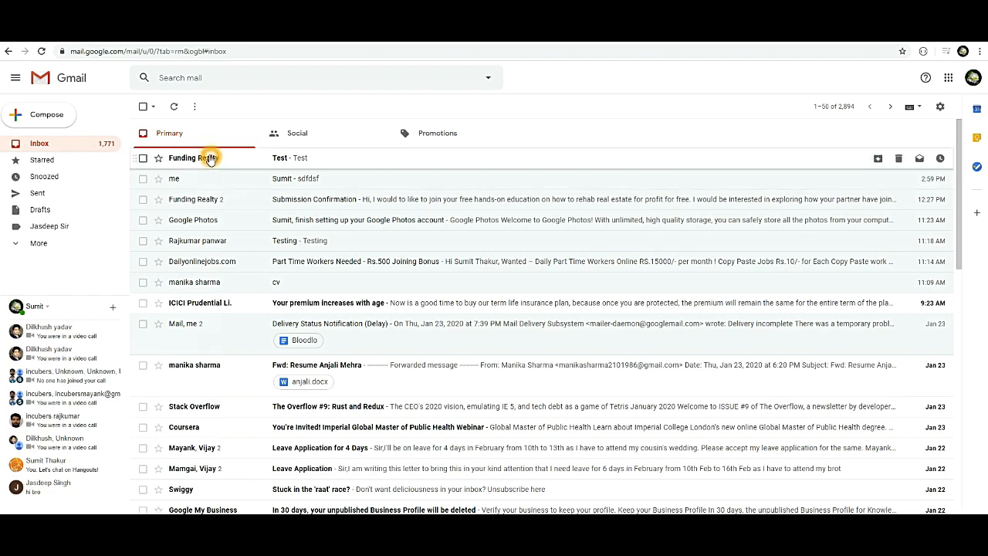
Open and read the 'Test' email from Funding Realty that arrived.
click(210, 156)
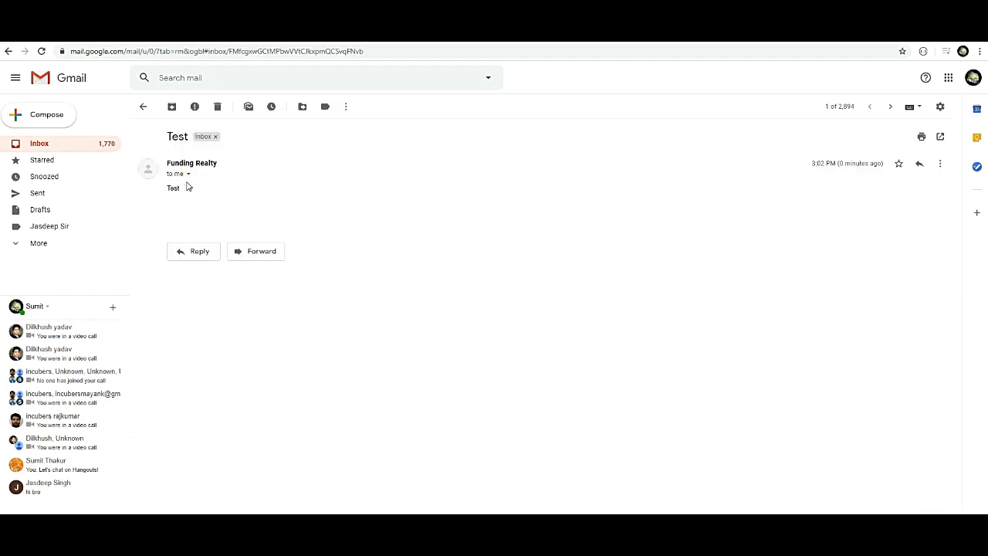
click(186, 177)
drag(172, 161, 222, 194)
click(222, 193)
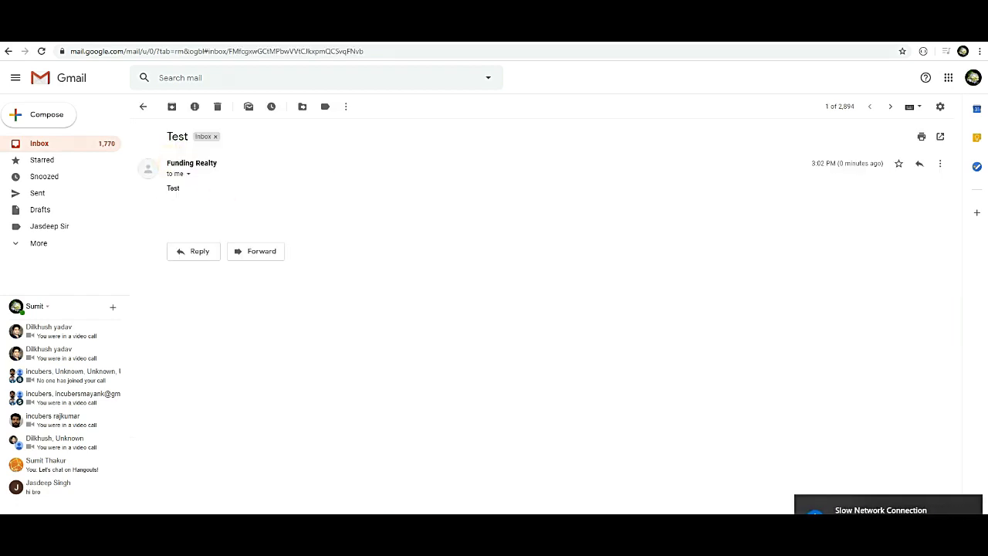
key(ctrl+t)
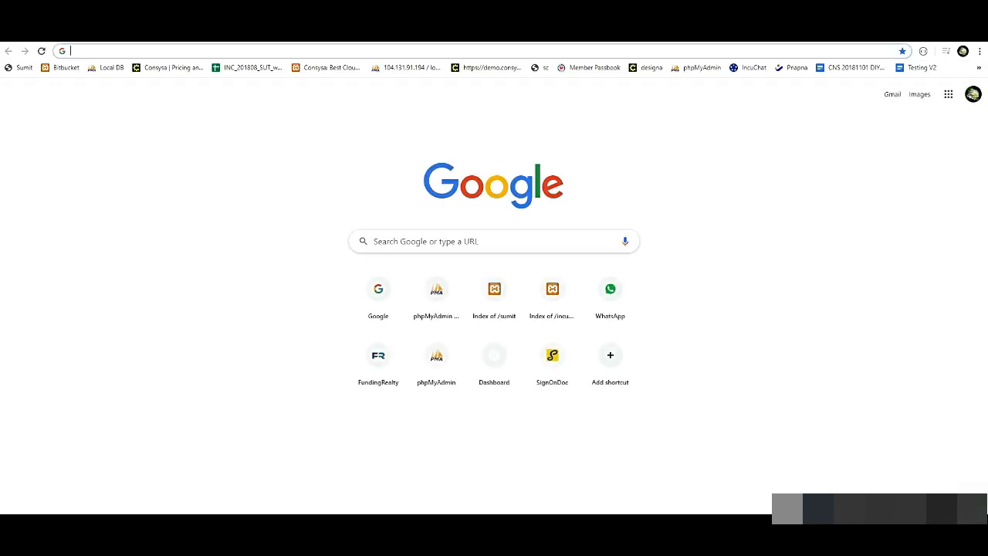
Load SolidCP's Mail Accounts list (32 accounts), then return to the WordPress Easy WP SMTP tab.
text(ccp)
key(Return)
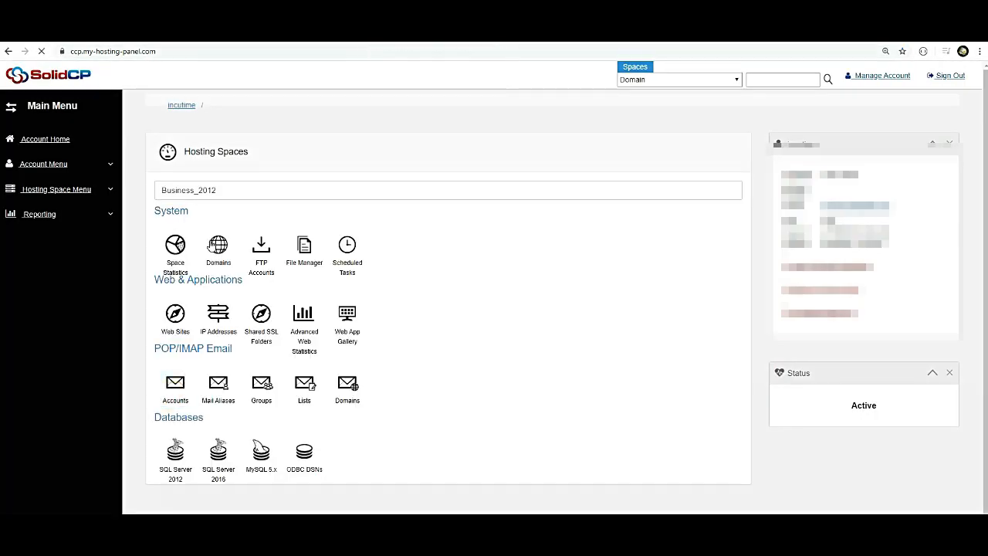
click(466, 161)
click(391, 111)
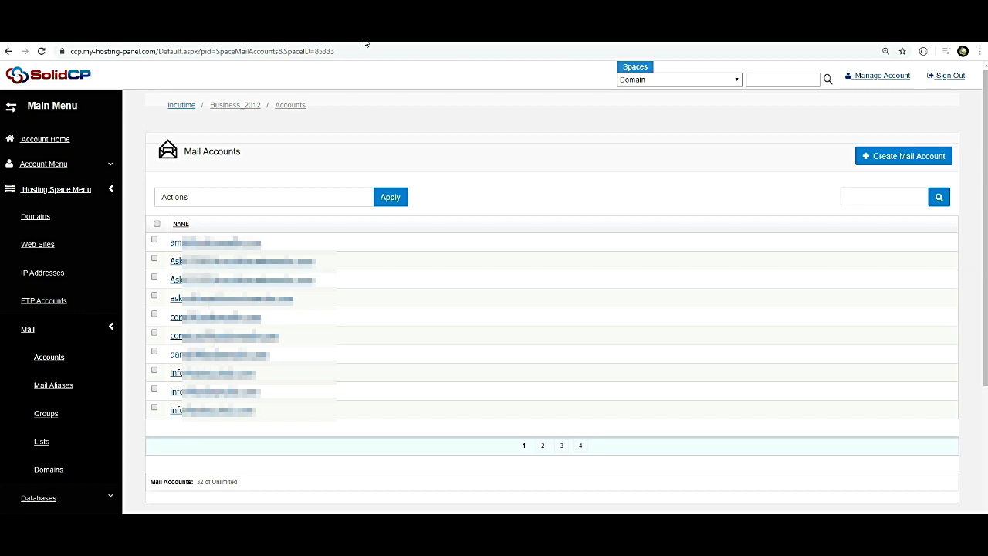
click(193, 34)
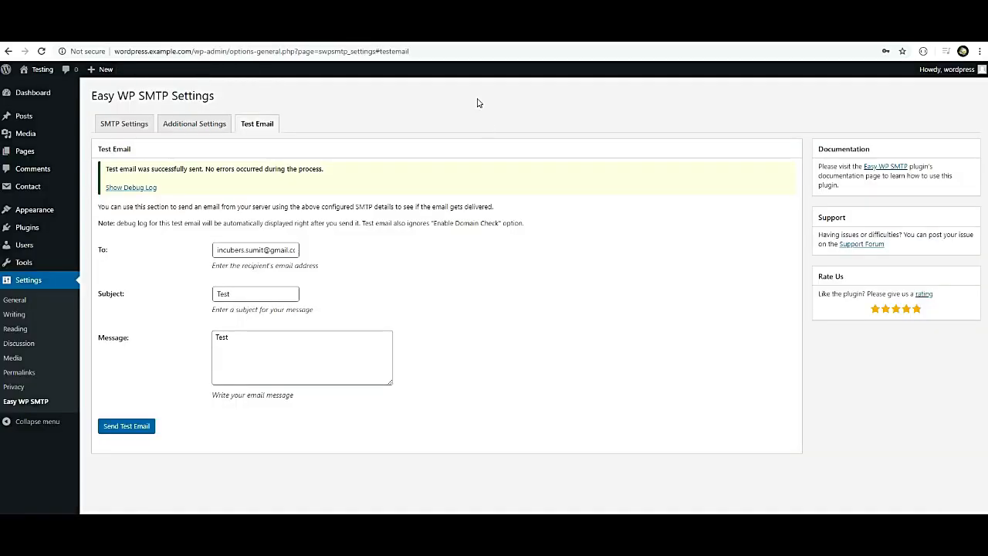
Re-check the Easy WP SMTP settings (imported server, port 25), then go to the Contact forms list.
click(124, 123)
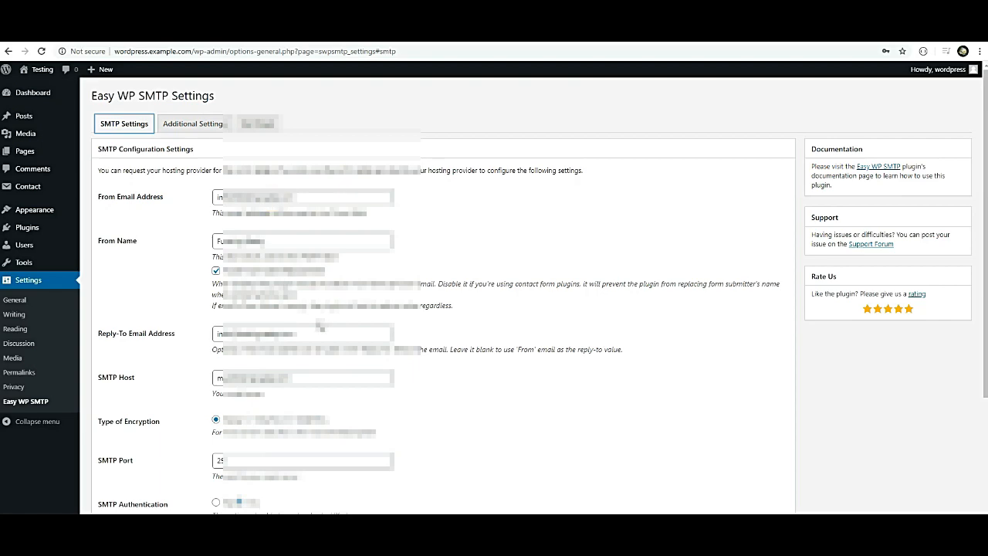
scroll(321, 323, down, 3)
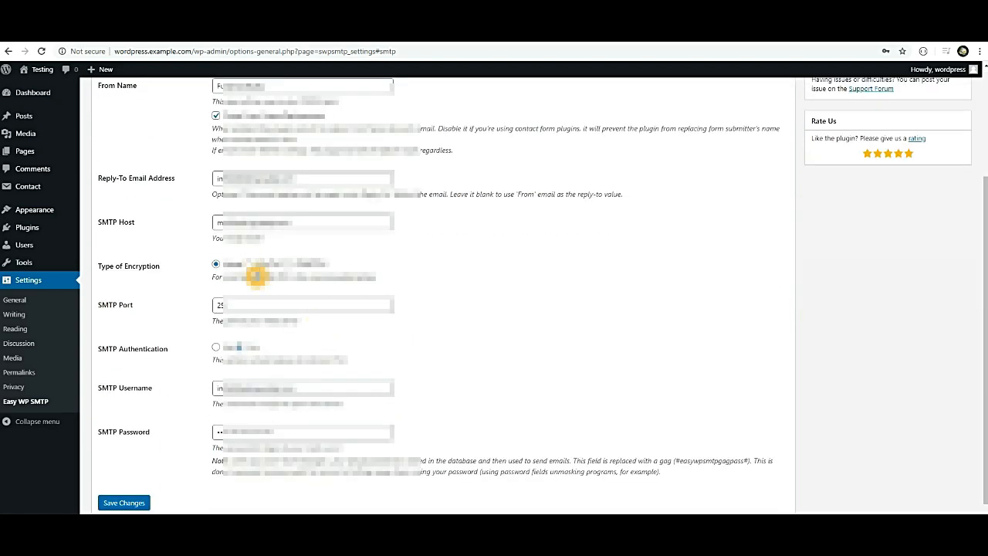
scroll(258, 275, down, 1)
scroll(258, 275, up, 2)
scroll(257, 276, up, 1)
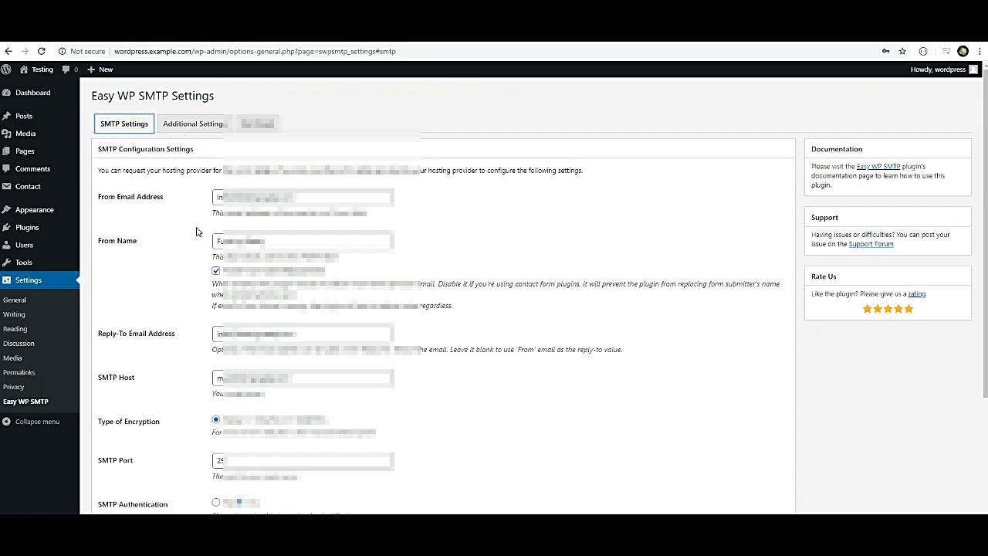
click(37, 187)
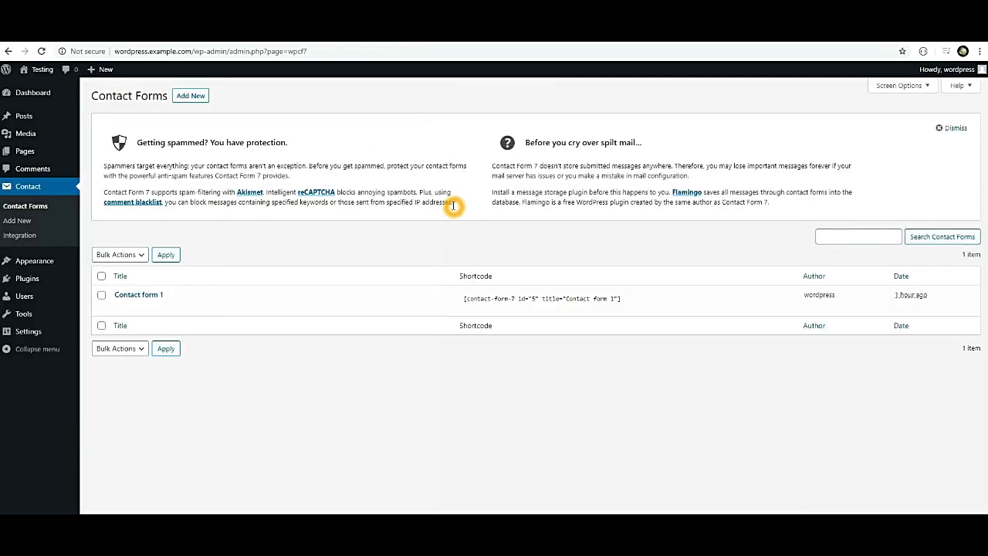
Open Contact form 1 for editing and select its template, then briefly check the site's front page.
click(120, 307)
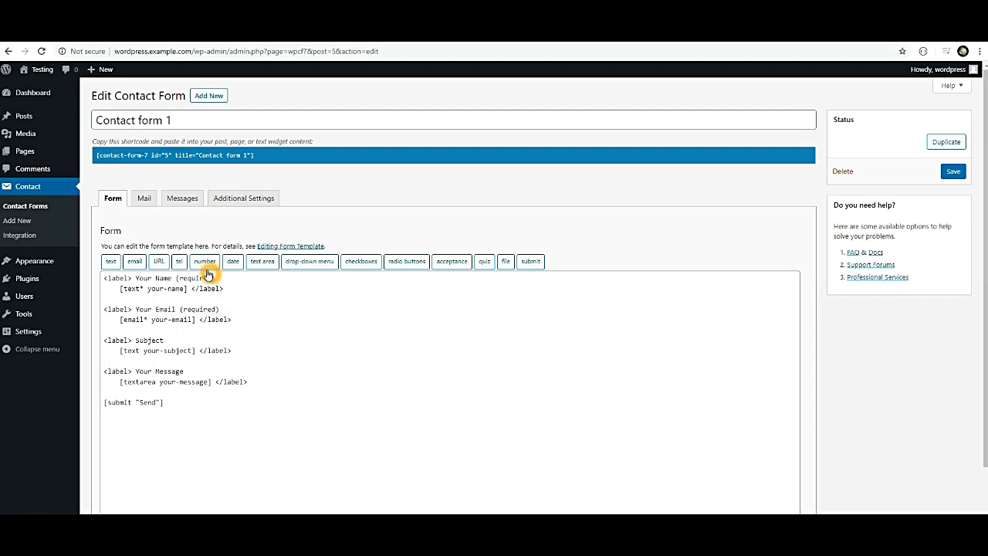
drag(196, 428, 101, 272)
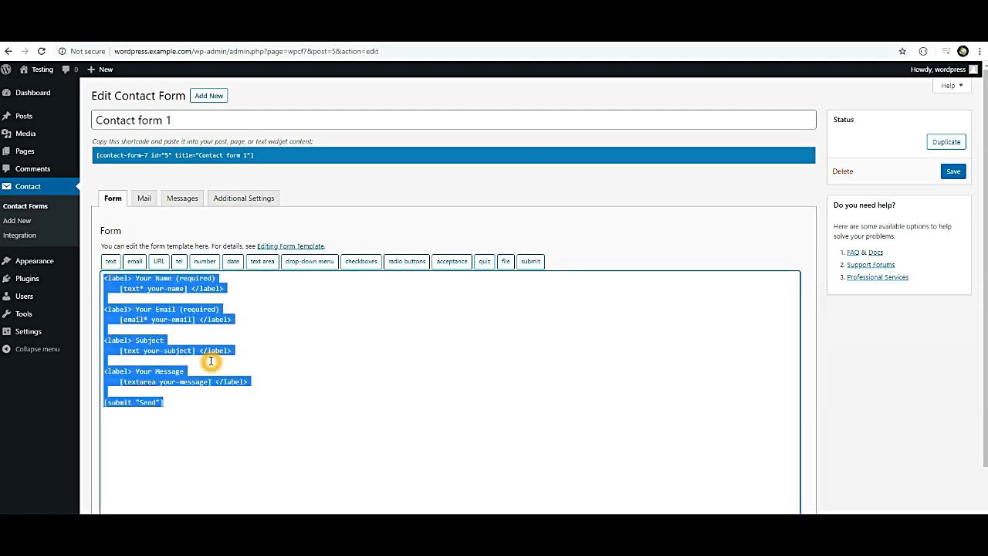
mouse_move(25, 71)
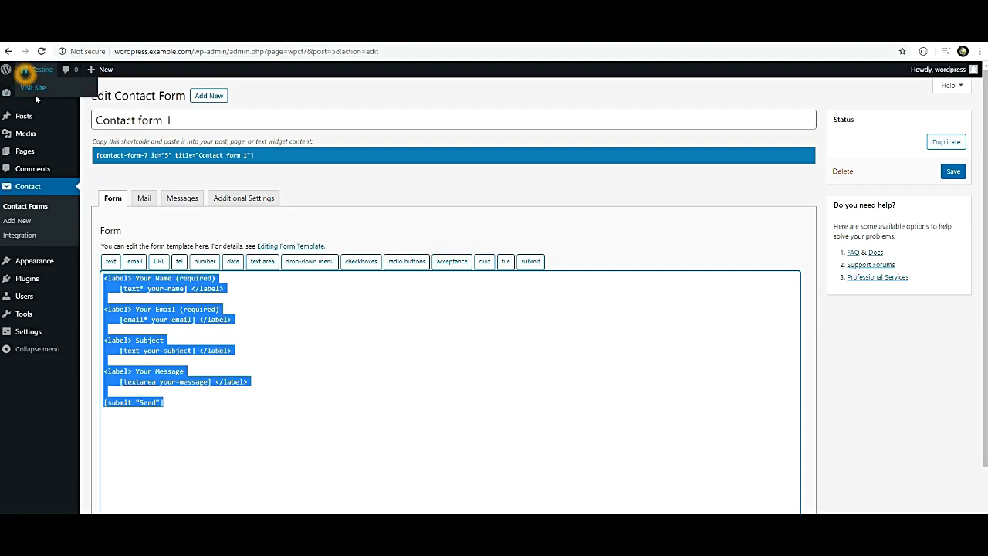
click(38, 91)
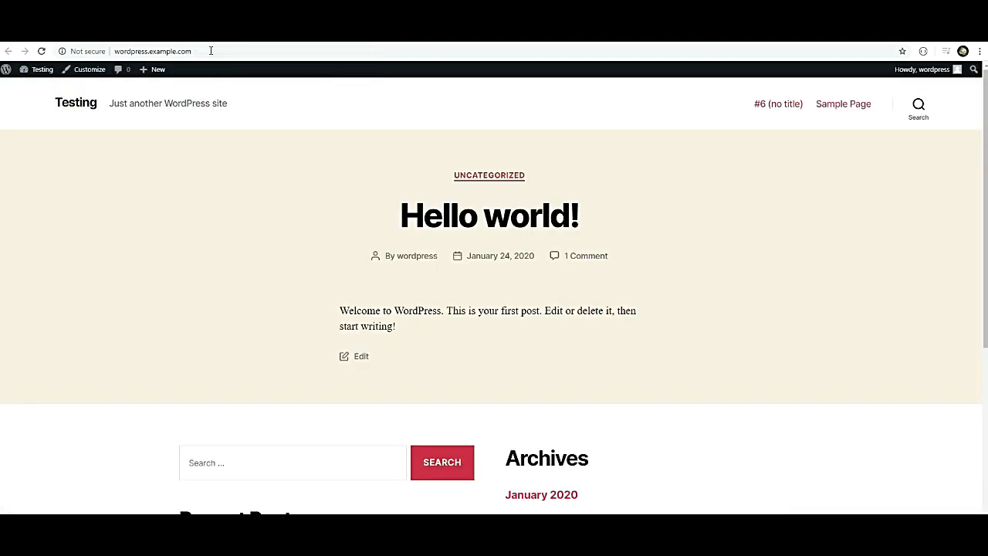
click(210, 51)
click(249, 49)
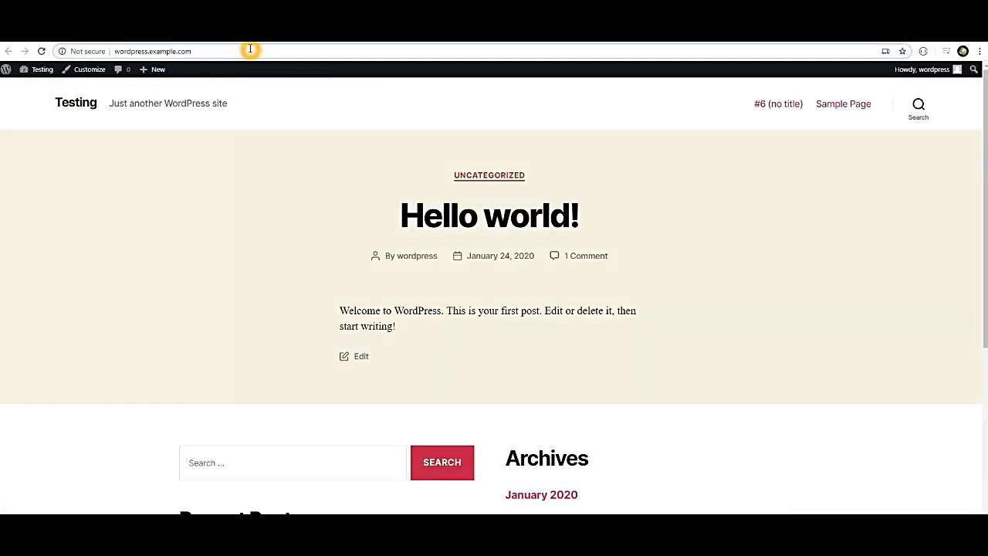
text(/com)
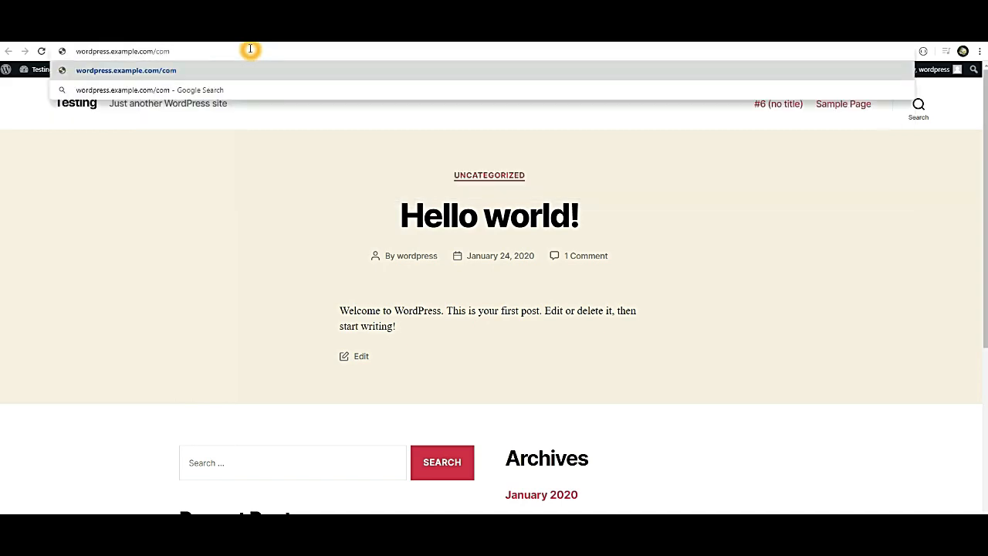
key(BackSpace)
key(BackSpace)
key(BackSpace)
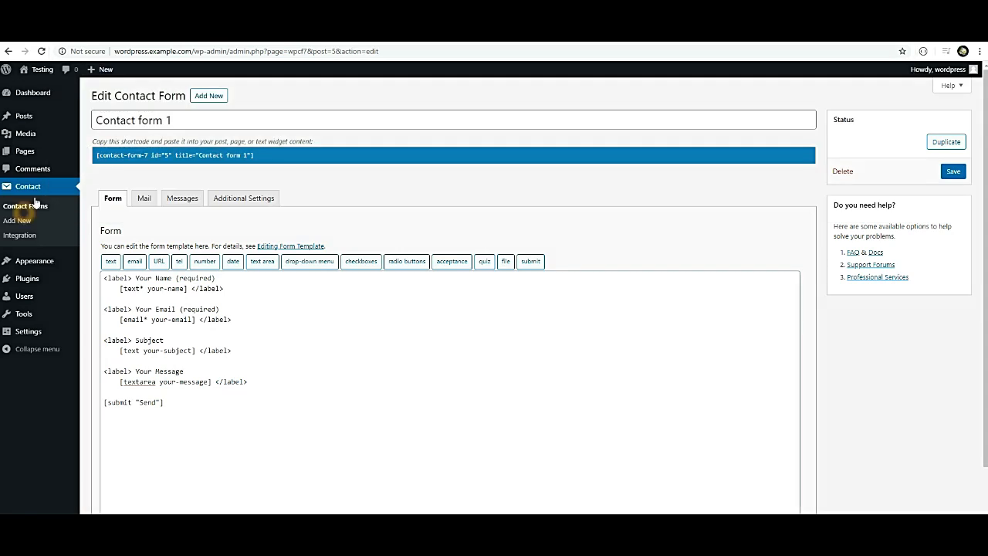
mouse_move(34, 151)
click(89, 157)
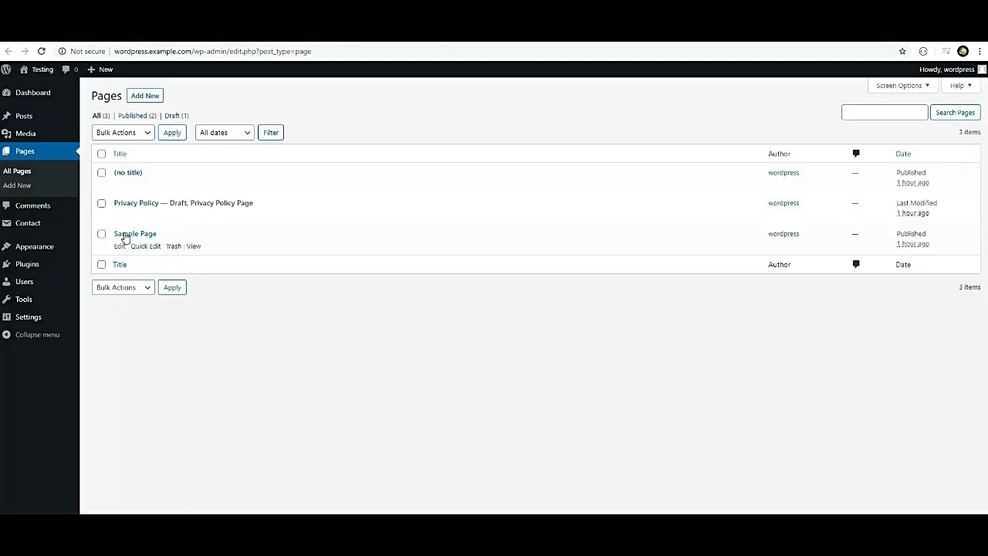
click(118, 187)
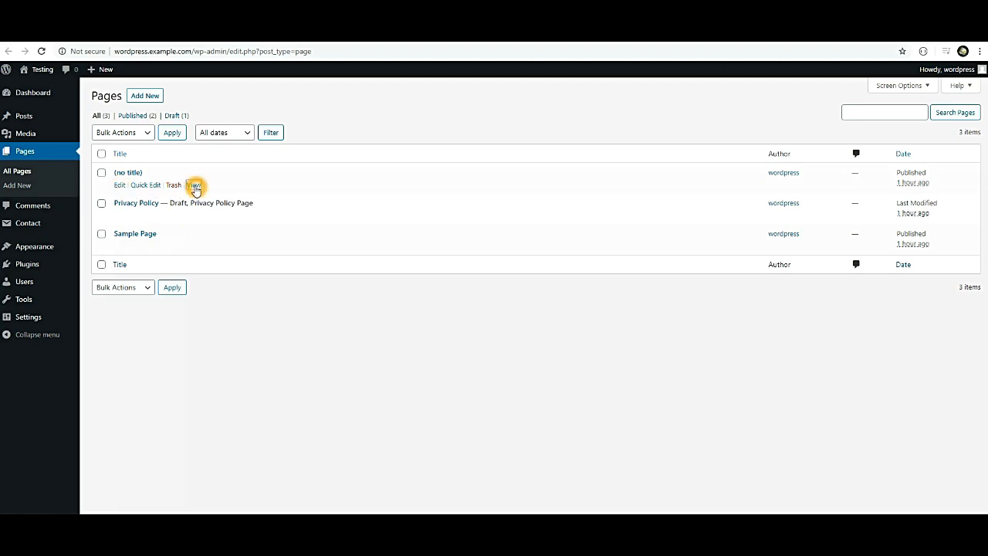
click(196, 186)
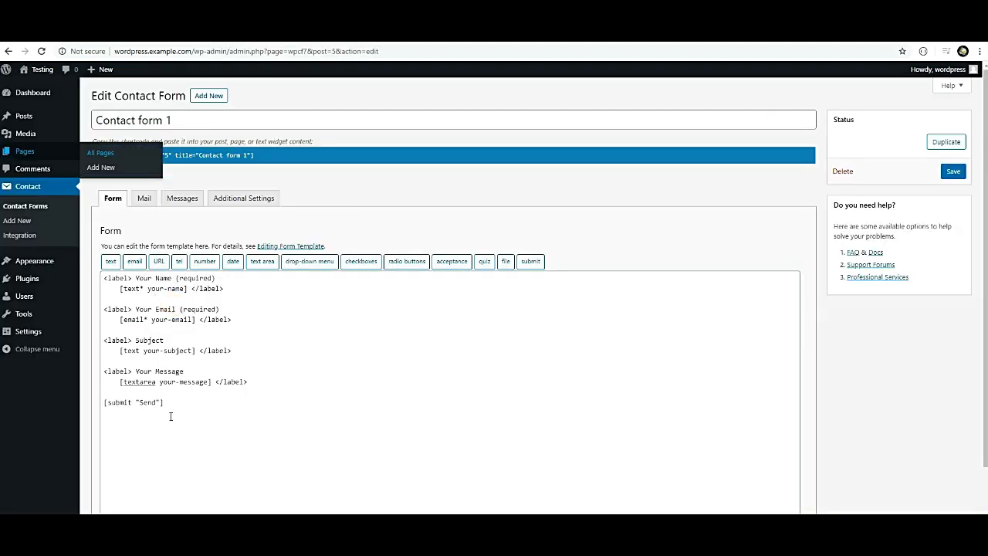
click(172, 410)
key(ctrl+a)
click(179, 330)
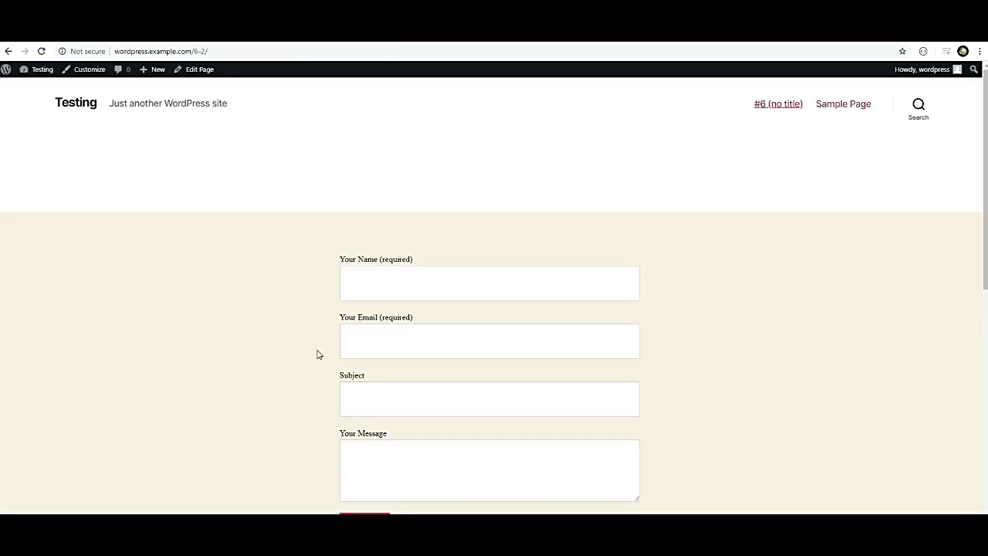
scroll(317, 354, down, 2)
drag(315, 154, 460, 431)
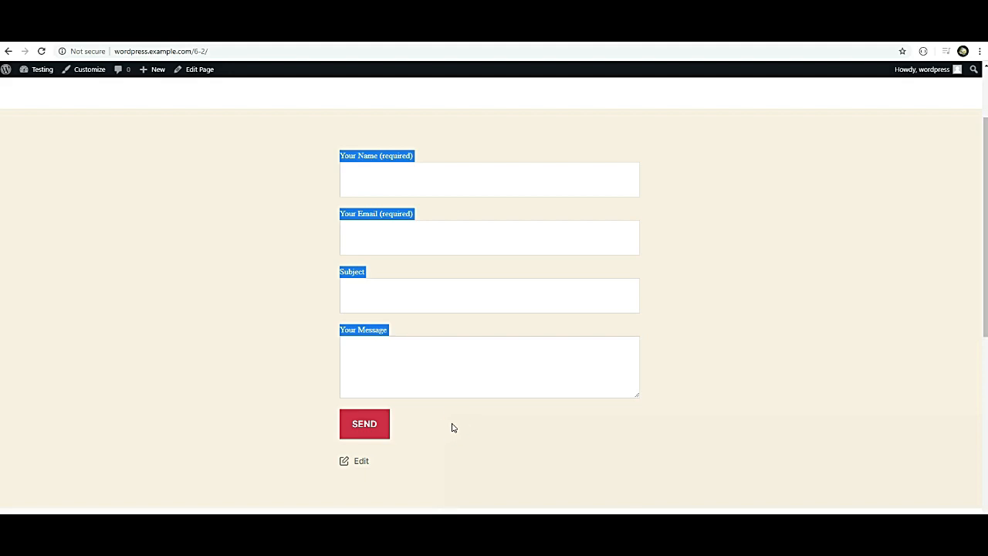
click(453, 426)
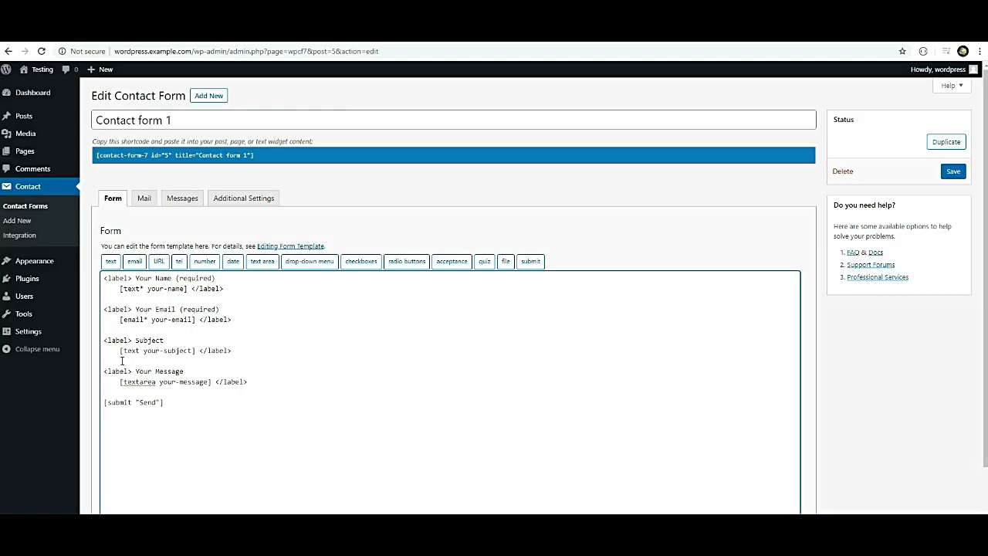
Review Contact form 1's Mail, Messages and Additional Settings tabs.
click(144, 198)
scroll(214, 311, down, 2)
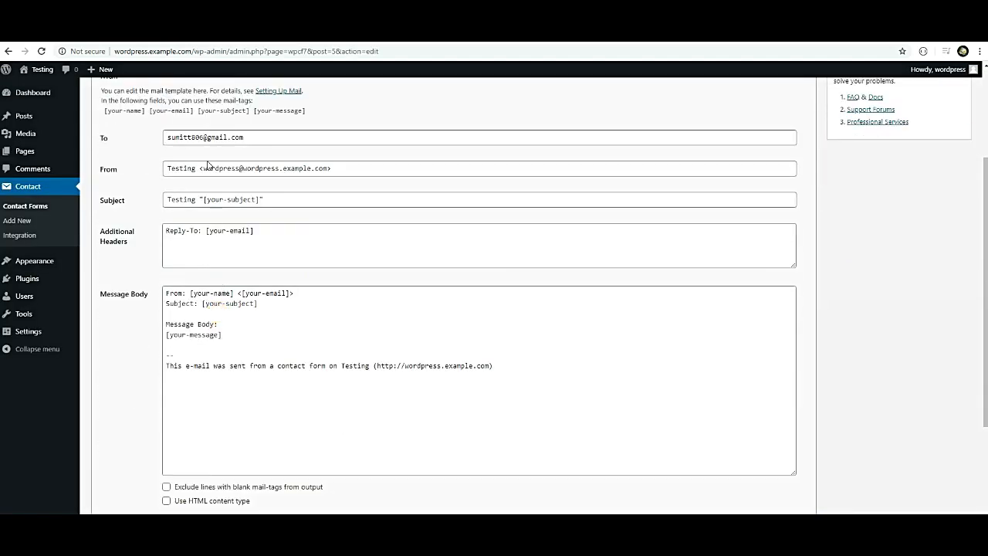
scroll(303, 311, down, 2)
scroll(309, 316, up, 4)
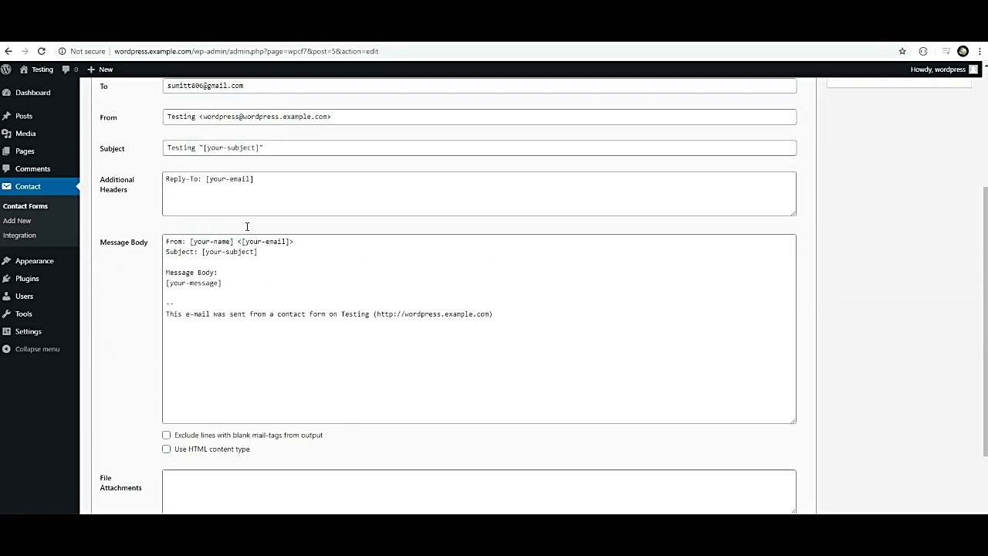
click(182, 146)
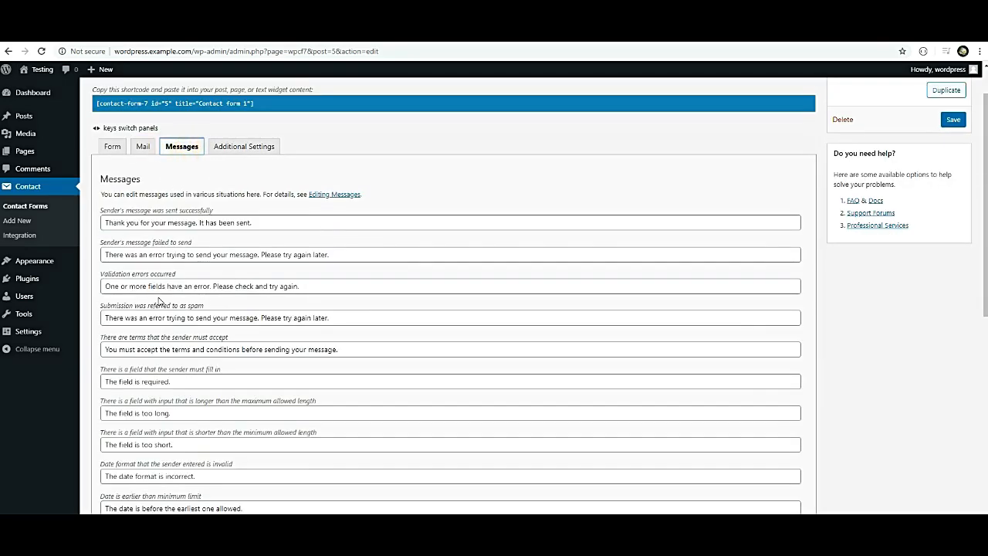
scroll(176, 248, down, 5)
scroll(177, 248, down, 2)
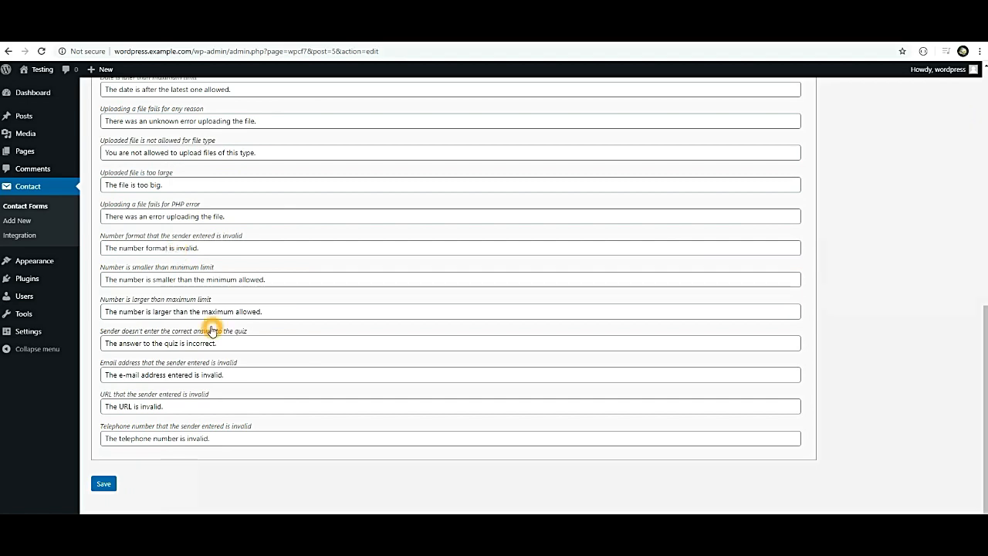
scroll(185, 309, up, 7)
click(244, 198)
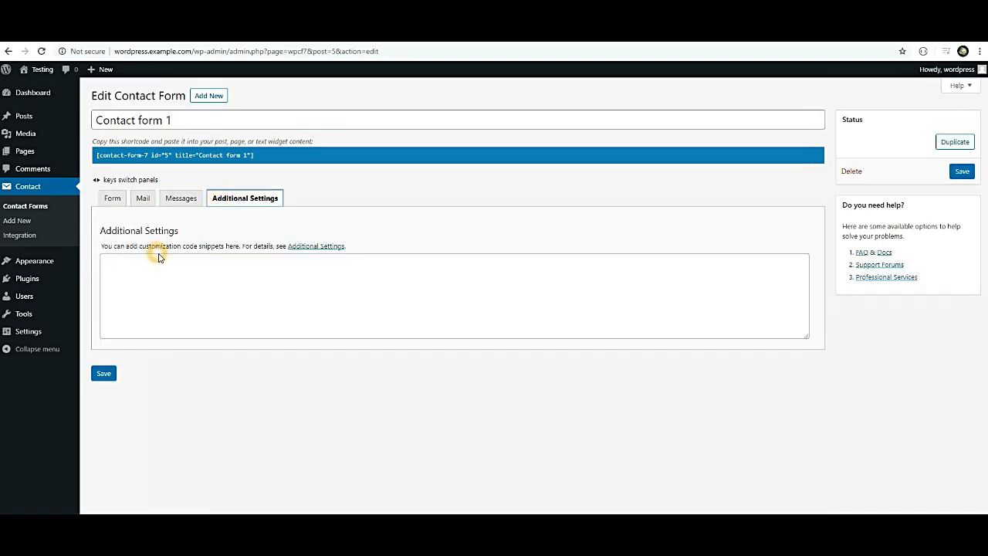
Return to the Mail settings and select the Gmail recipient address in the To field.
click(140, 201)
scroll(315, 353, down, 5)
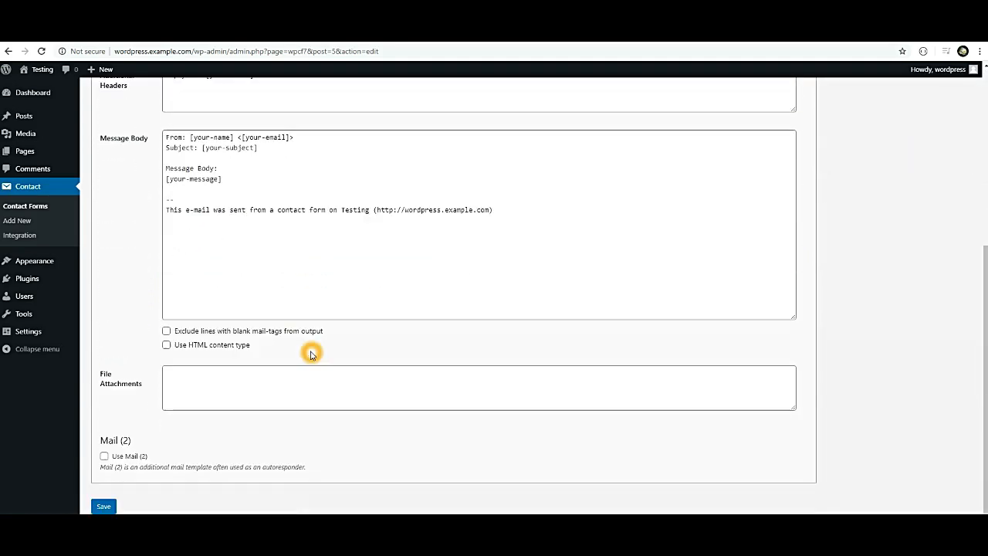
scroll(156, 417, up, 5)
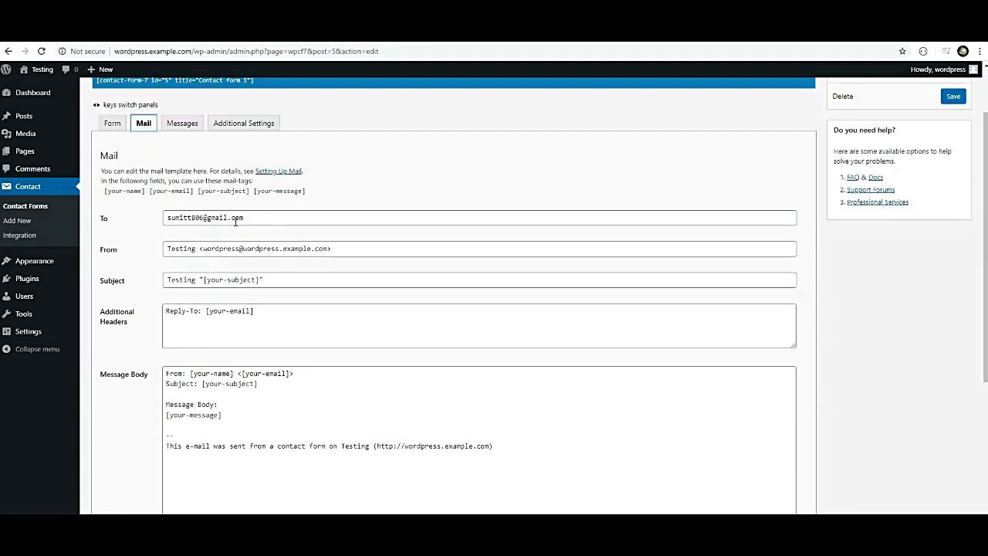
drag(255, 218, 180, 248)
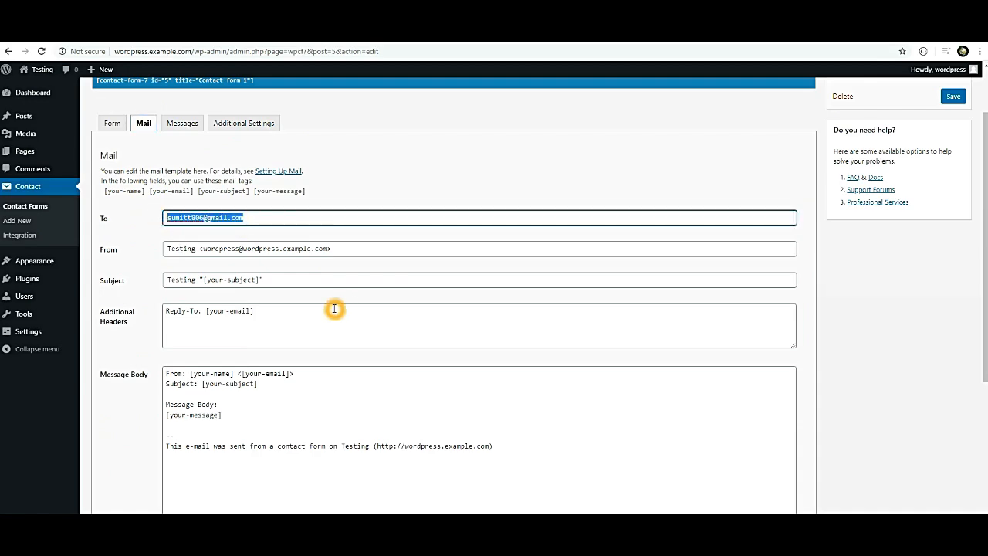
scroll(333, 309, down, 4)
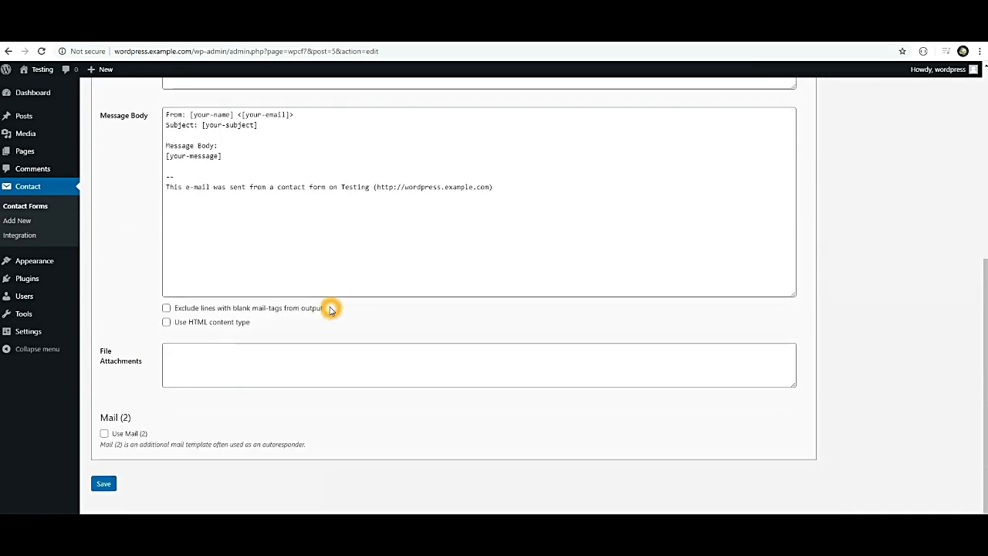
scroll(325, 309, up, 4)
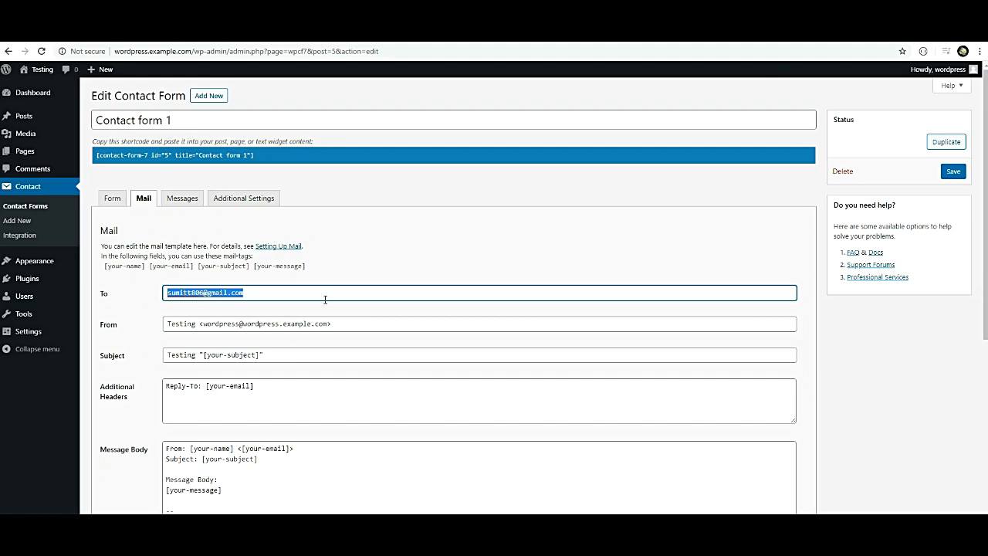